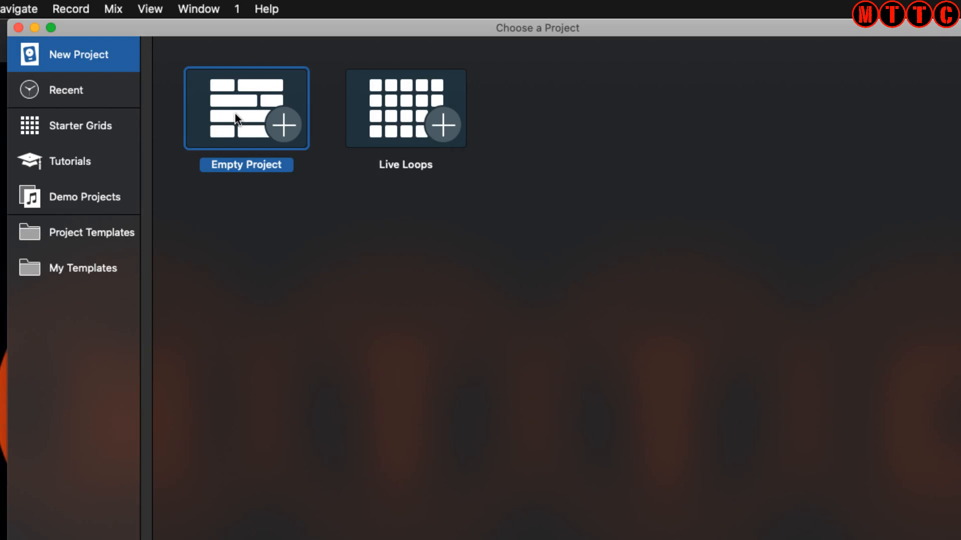
Look through the new project types, Starter Grids, Tutorials, Demo Projects and Project Templates, and return to the Starter Grids
{"action": "left_click", "coordinate": [401, 109]}
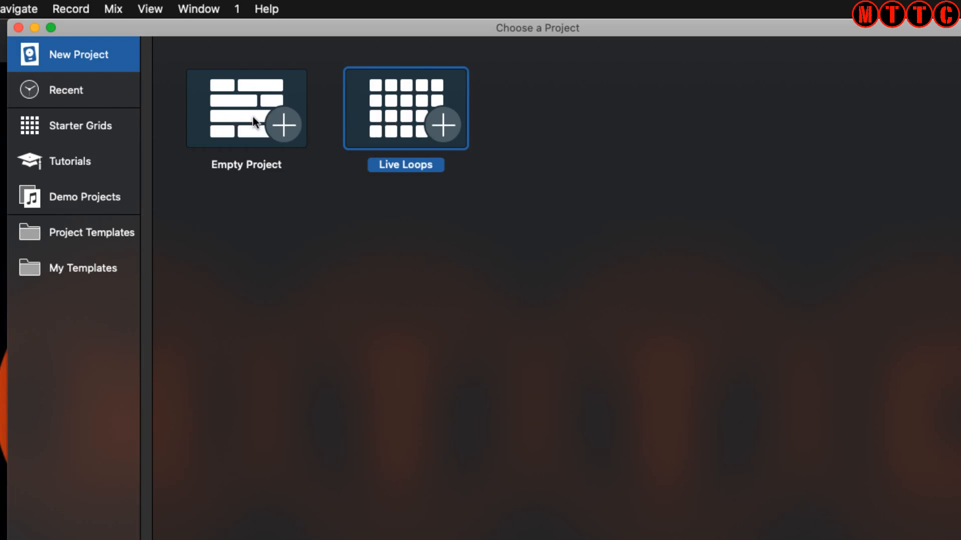
{"action": "left_click", "coordinate": [199, 111]}
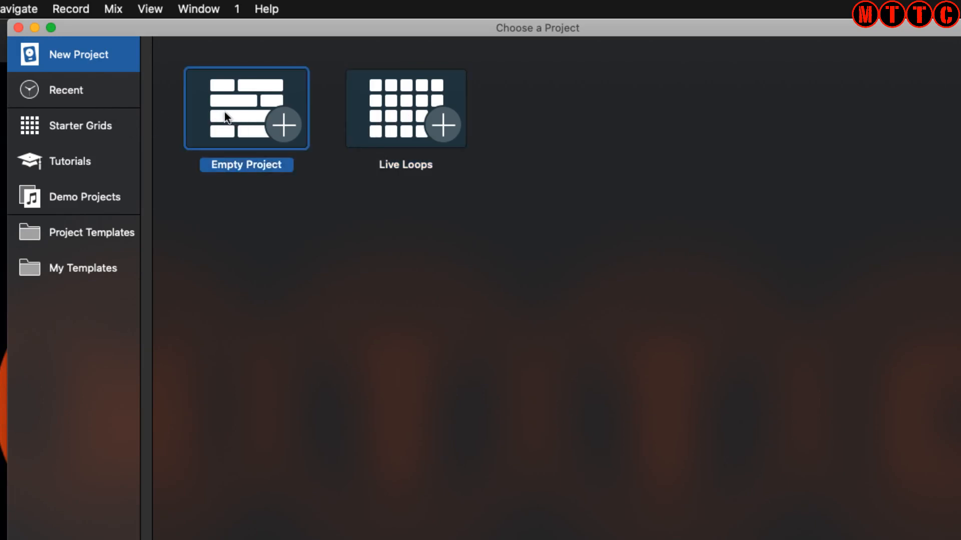
{"action": "left_click", "coordinate": [88, 127]}
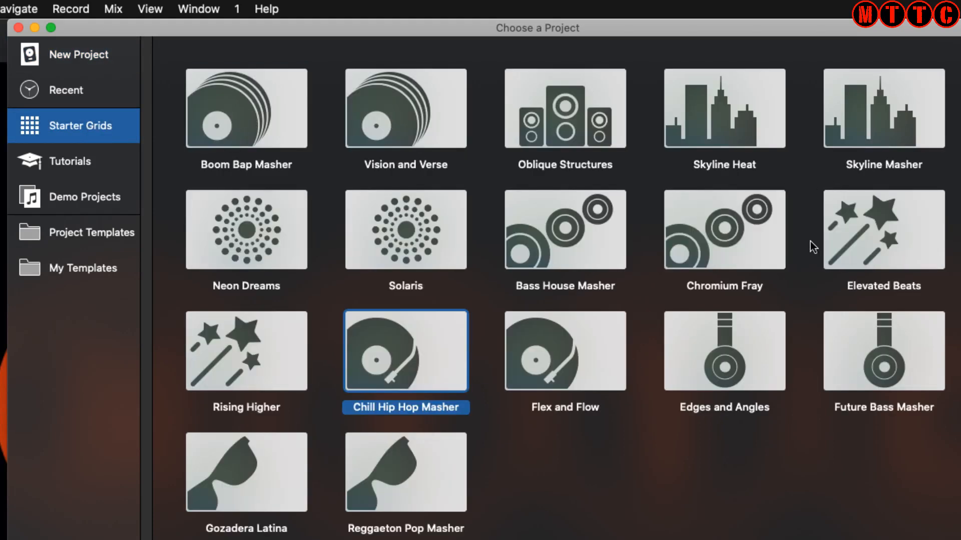
{"action": "left_click", "coordinate": [57, 155]}
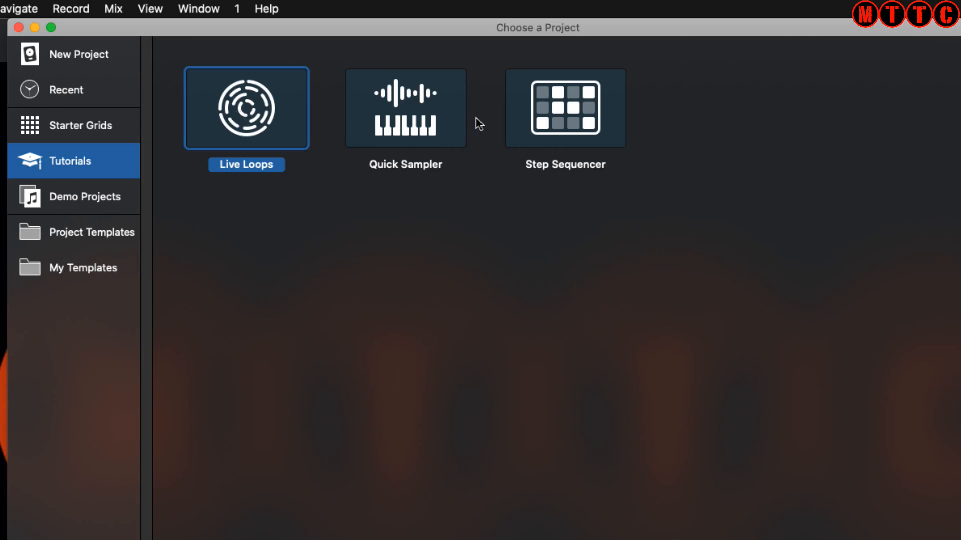
{"action": "left_click", "coordinate": [82, 199]}
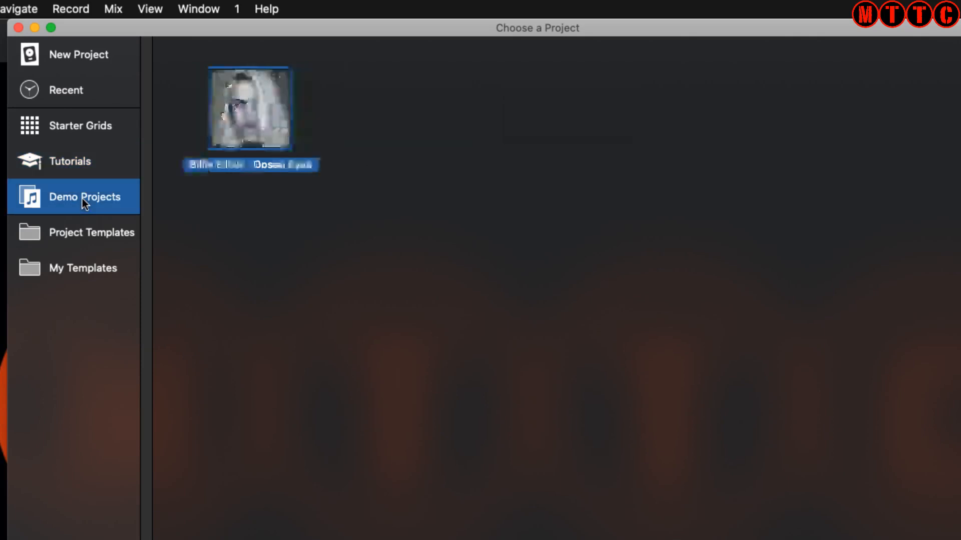
{"action": "left_click", "coordinate": [92, 237]}
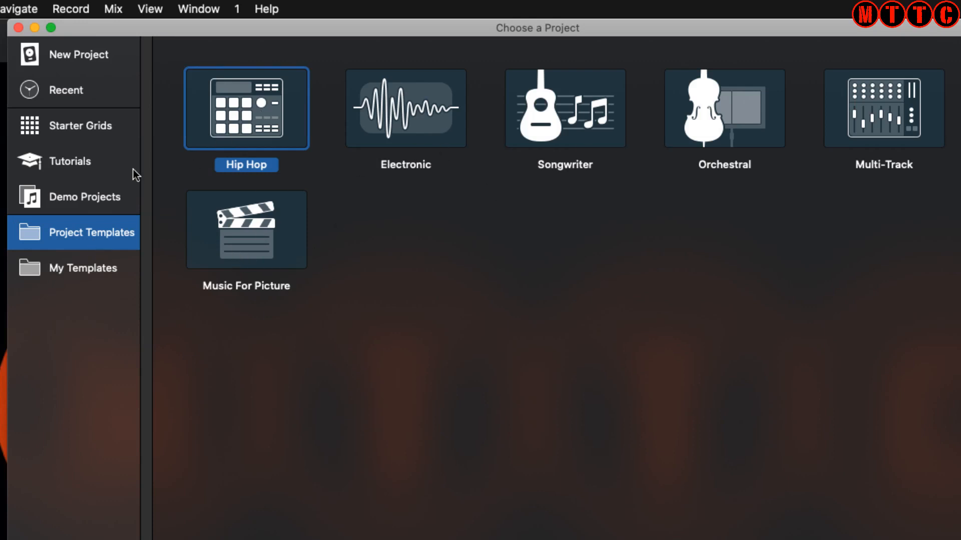
{"action": "left_click", "coordinate": [82, 124]}
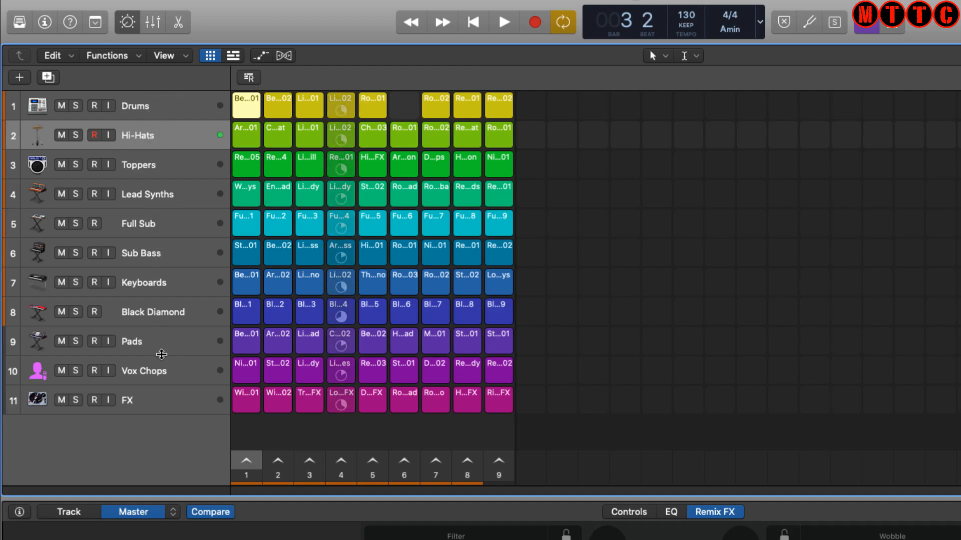
Show the inspector, select the Drums, Sub Bass and Black Diamond tracks in turn, and hide the inspector again
{"action": "key", "text": "i"}
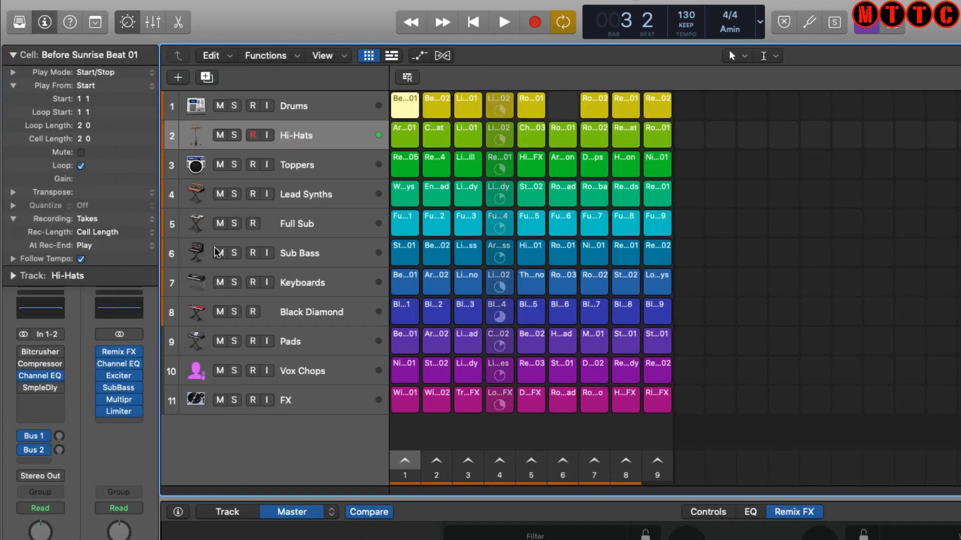
{"action": "key", "text": "Up"}
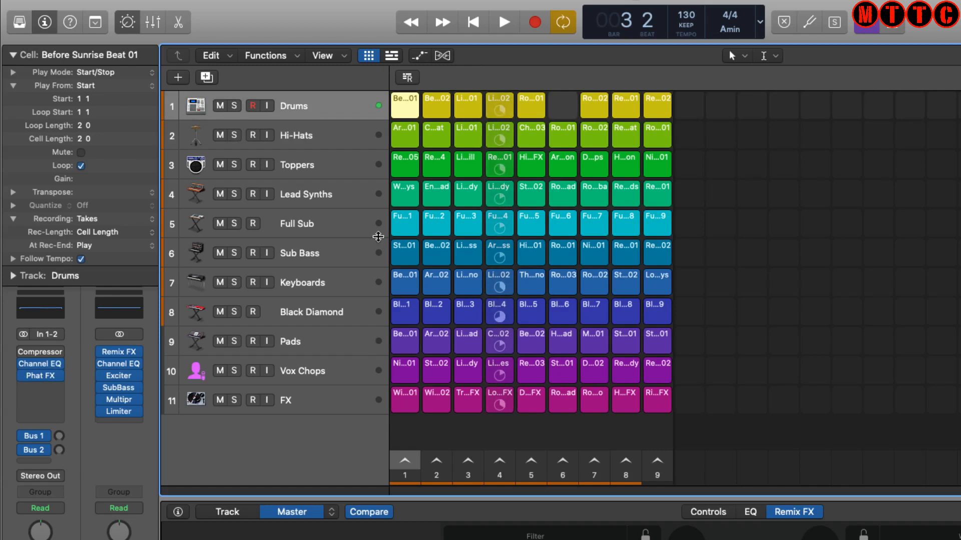
{"action": "left_click", "coordinate": [312, 260]}
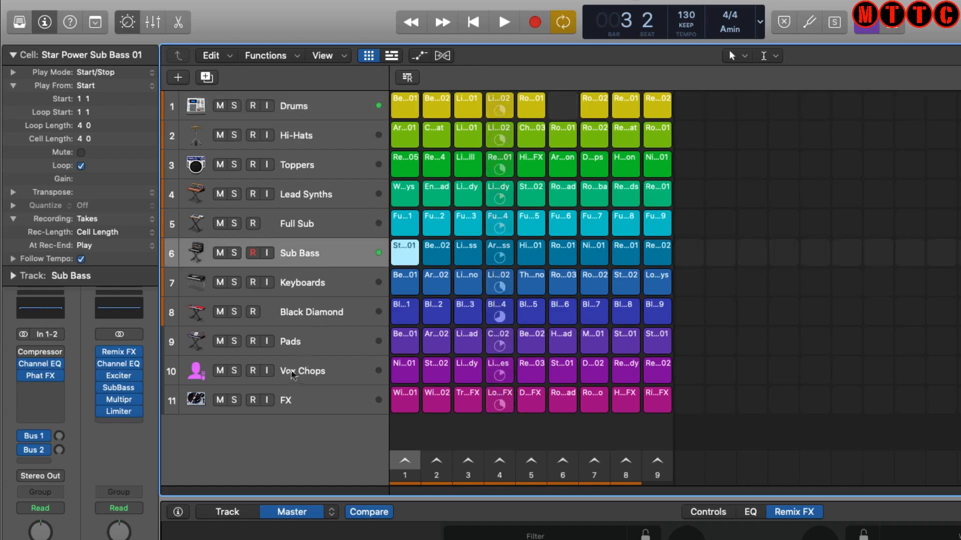
{"action": "left_click", "coordinate": [310, 320]}
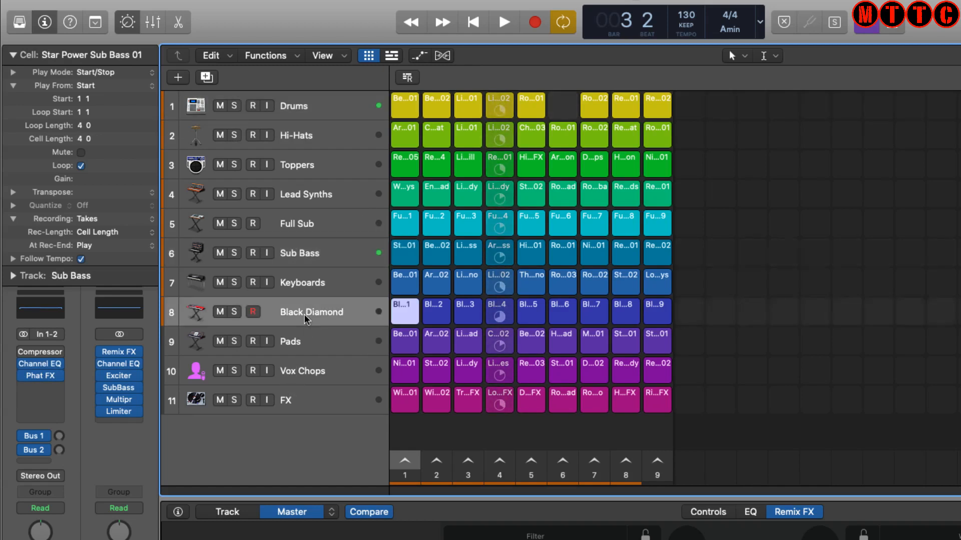
{"action": "key", "text": "i"}
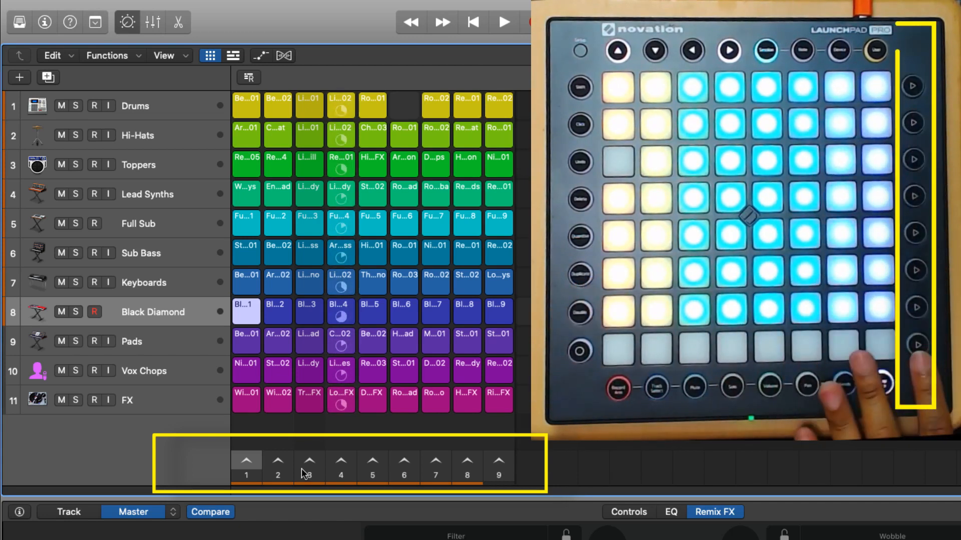
Trigger scene 1 and scene 6 of the Live Loops grid, stopping playback after each one
{"action": "left_click", "coordinate": [246, 463]}
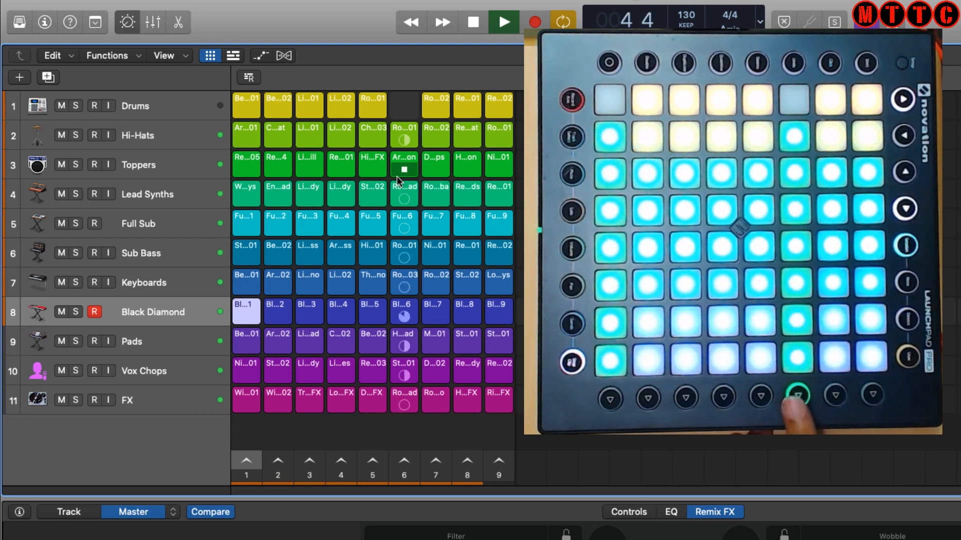
{"action": "left_click", "coordinate": [470, 15]}
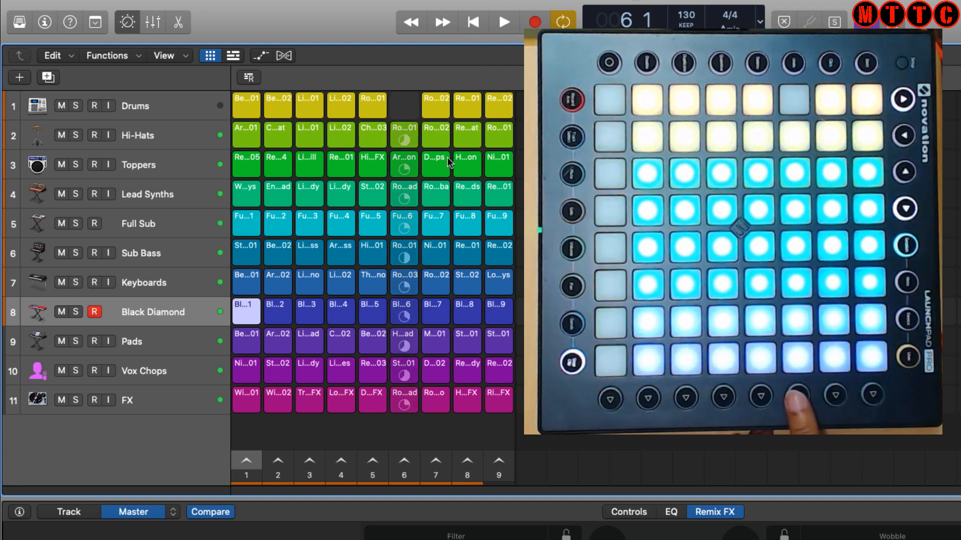
{"action": "left_click", "coordinate": [405, 461]}
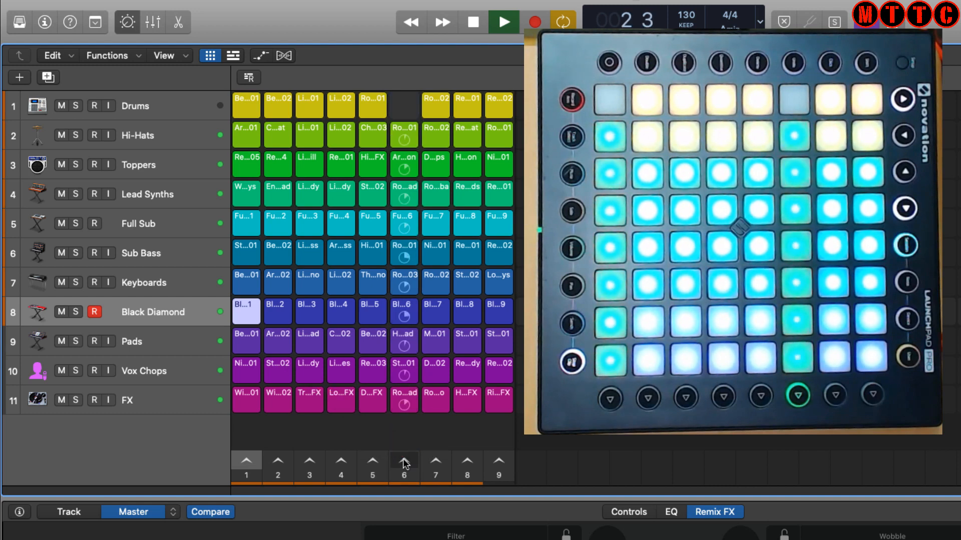
{"action": "key", "text": "space"}
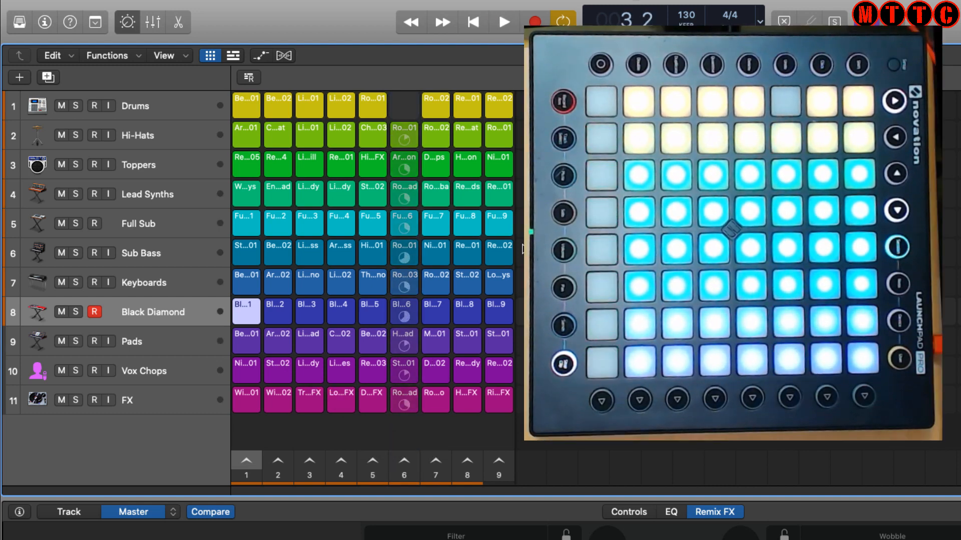
Trigger the Drums cells of scenes 9 and 8, play scene 8, stop playback, and trigger scene 6
{"action": "mouse_move", "coordinate": [490, 283]}
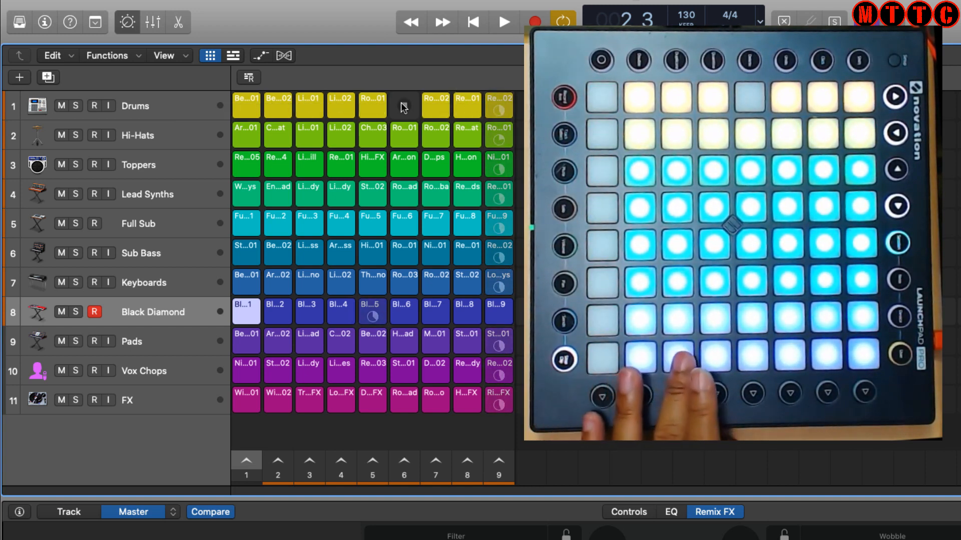
{"action": "left_click", "coordinate": [507, 103]}
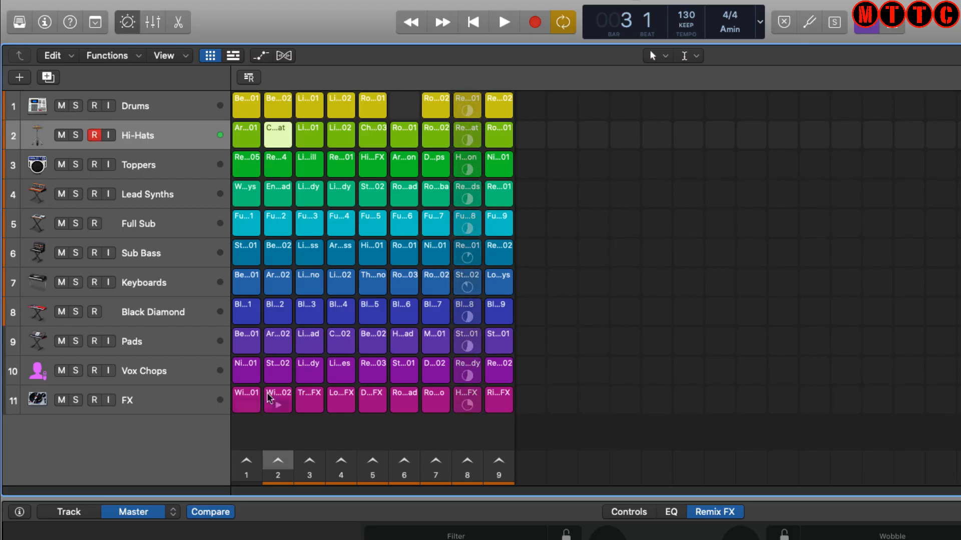
{"action": "left_click", "coordinate": [461, 115]}
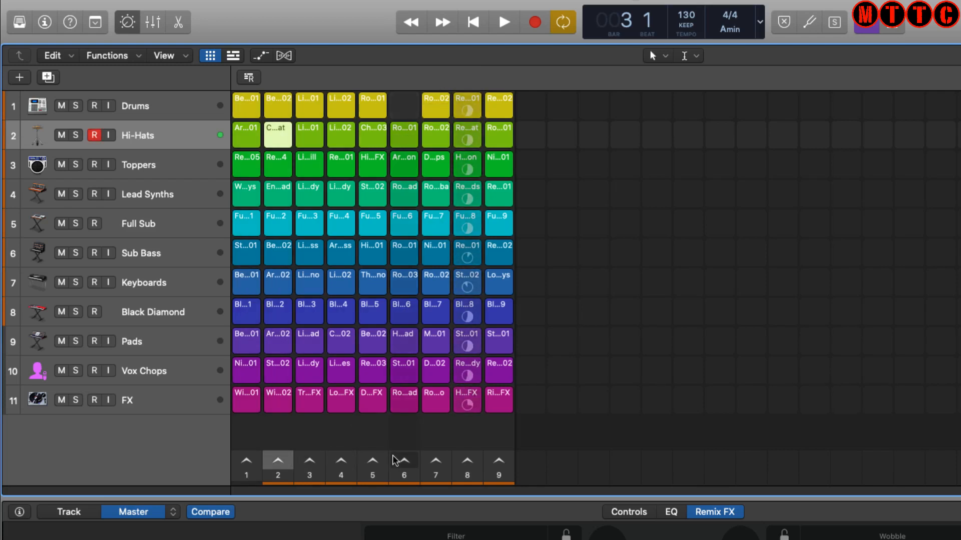
{"action": "left_click", "coordinate": [467, 463]}
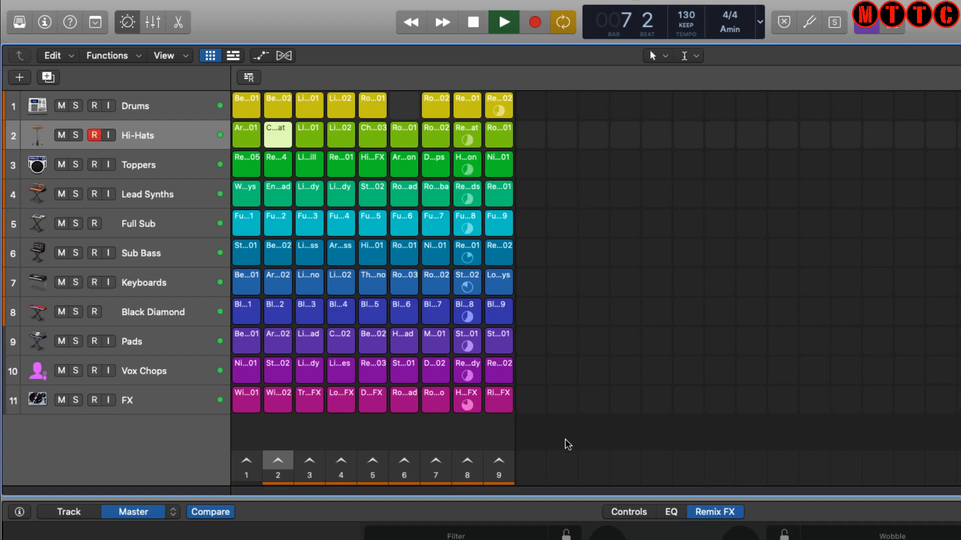
{"action": "key", "text": "space"}
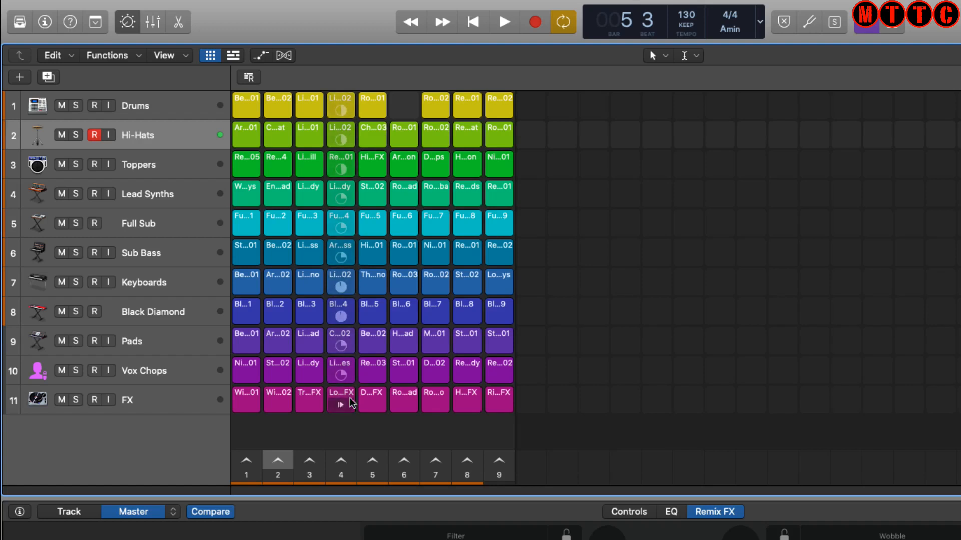
{"action": "left_click", "coordinate": [405, 466]}
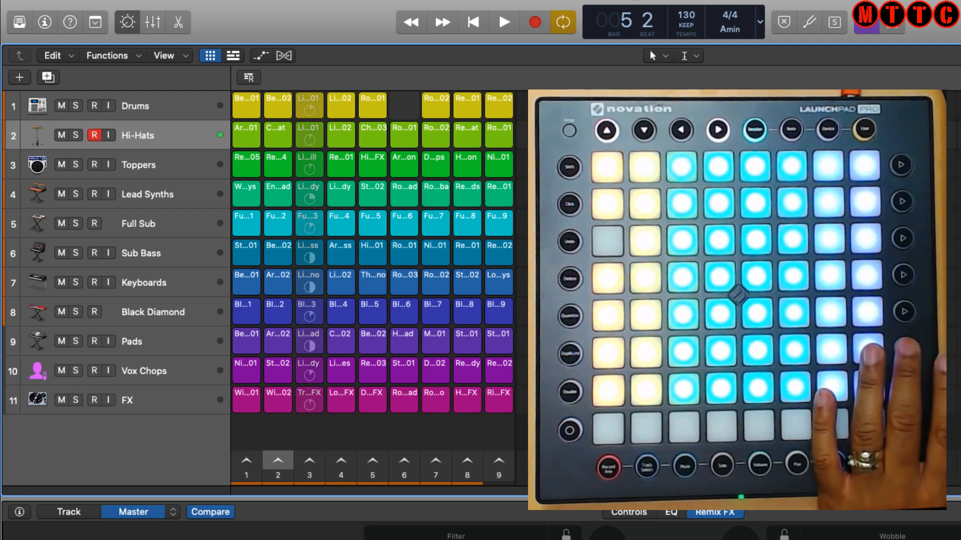
Examine the Quantize Start choices available for the Live Loops grid
{"action": "left_click", "coordinate": [791, 103]}
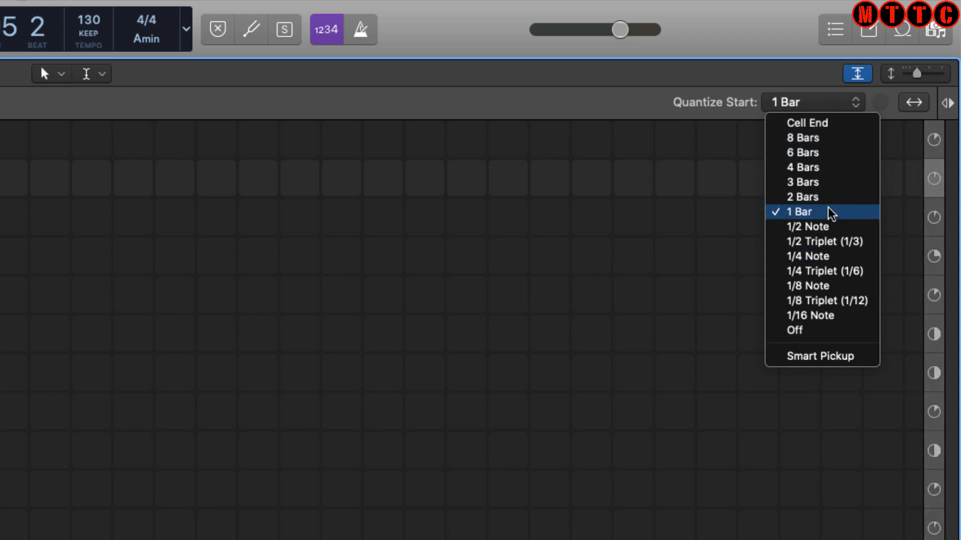
{"action": "left_click", "coordinate": [413, 283]}
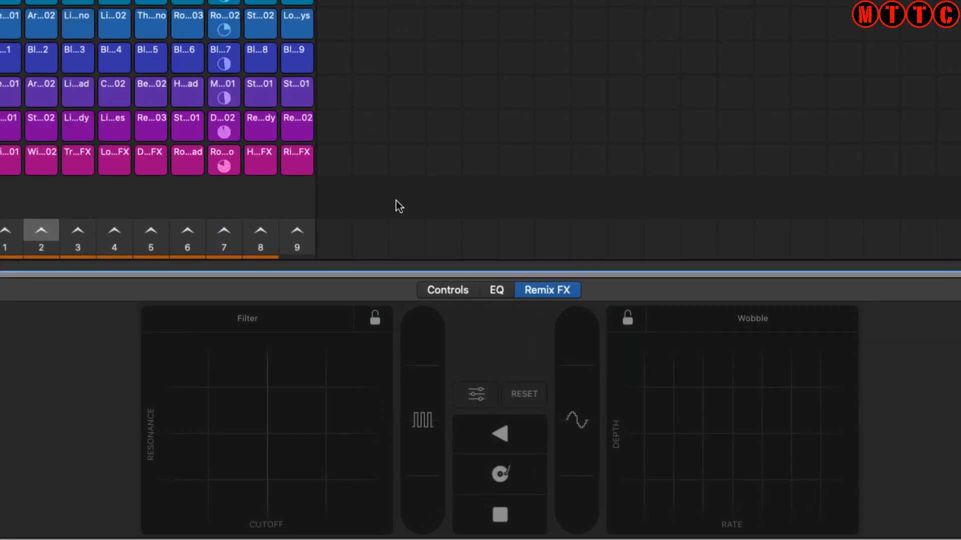
Try the Remix FX reverse effect on the playing loops and sweep across the Filter and Wobble pads
{"action": "left_click", "coordinate": [506, 440]}
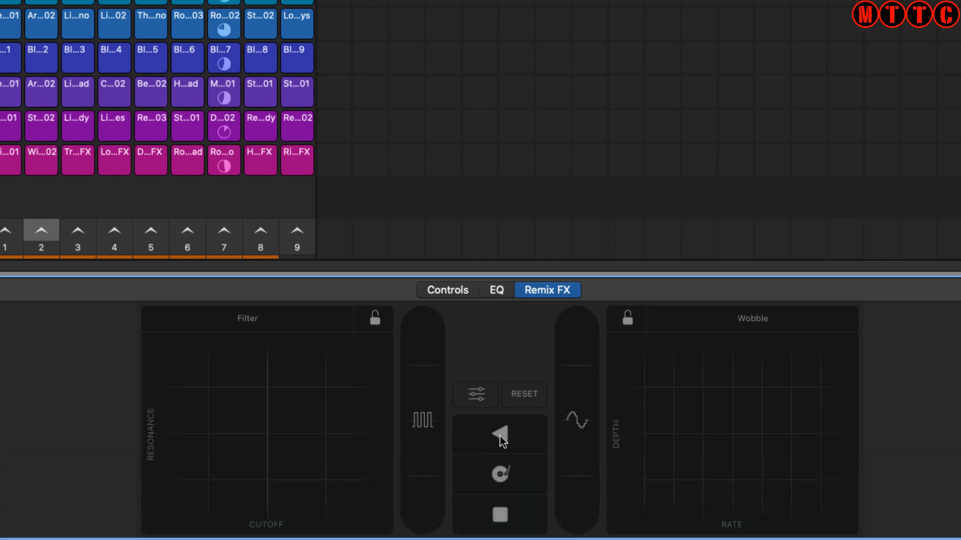
{"action": "left_click_drag", "start_coordinate": [252, 406], "coordinate": [309, 416]}
{"action": "left_click_drag", "start_coordinate": [719, 377], "coordinate": [714, 414]}
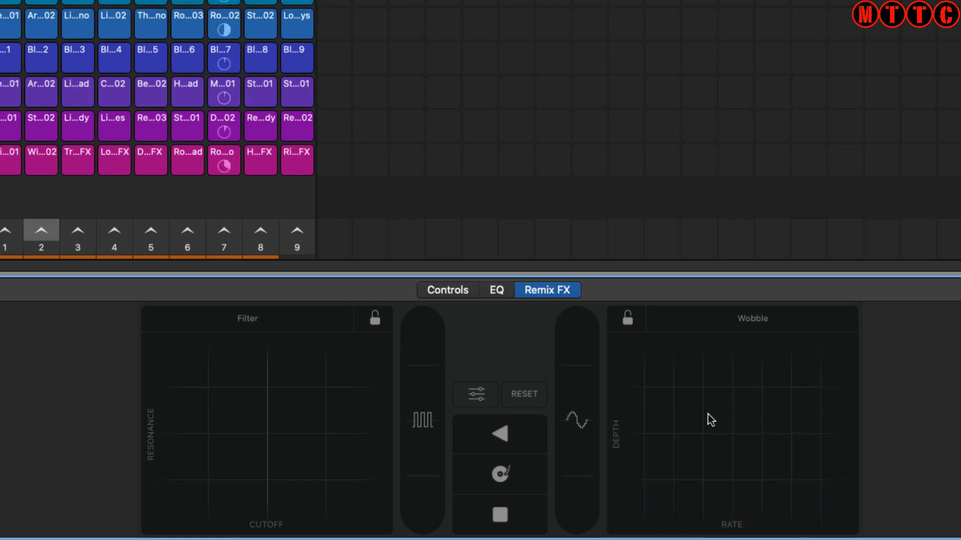
Try the Remix FX Downsampler and Gater sliders and the tape stop effect on the playing loops
{"action": "left_click", "coordinate": [581, 426]}
{"action": "left_click", "coordinate": [581, 425]}
{"action": "left_click", "coordinate": [580, 425]}
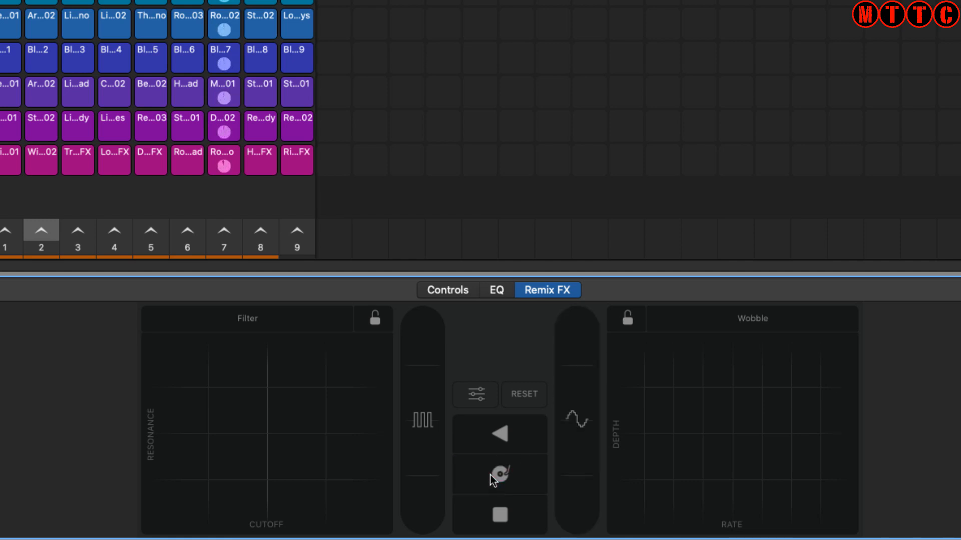
{"action": "left_click_drag", "start_coordinate": [423, 430], "coordinate": [424, 430]}
{"action": "left_click", "coordinate": [500, 515]}
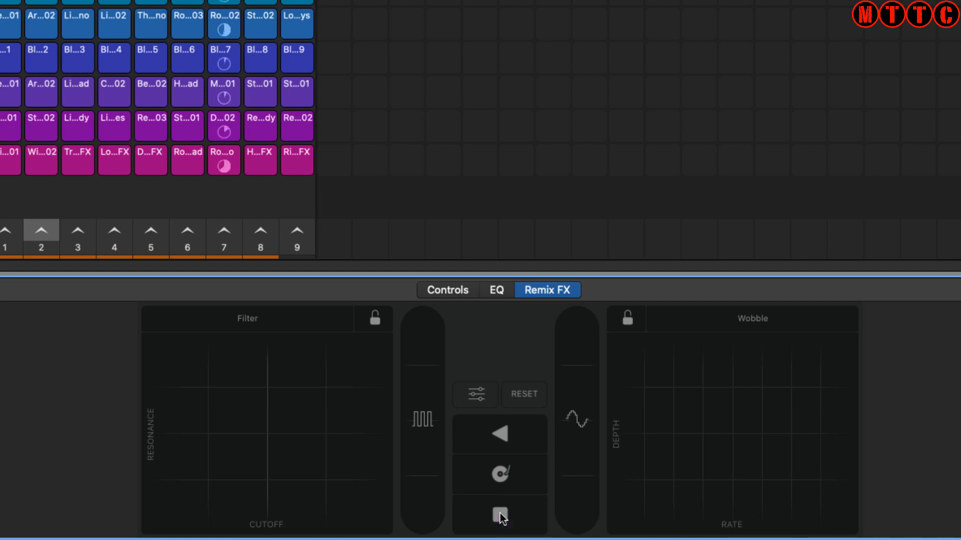
Sweep the Filter pad once more, switch that pad to Repeater, and try the Repeater on the loops
{"action": "left_click_drag", "start_coordinate": [260, 405], "coordinate": [257, 408]}
{"action": "left_click", "coordinate": [248, 320]}
{"action": "left_click", "coordinate": [292, 386]}
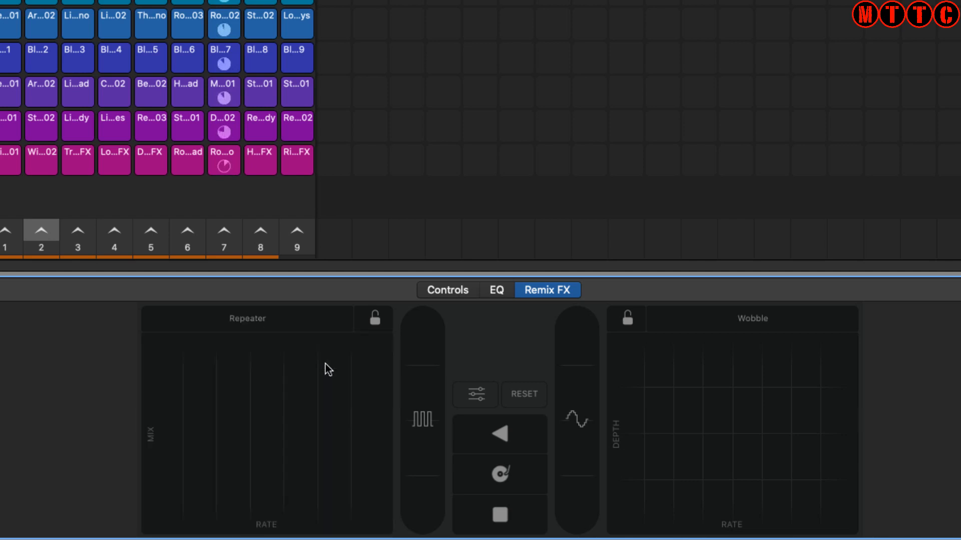
{"action": "left_click_drag", "start_coordinate": [285, 428], "coordinate": [260, 412]}
Change the first Remix FX pad from Repeater to Wobble and sweep across its rate and depth
{"action": "left_click", "coordinate": [240, 321]}
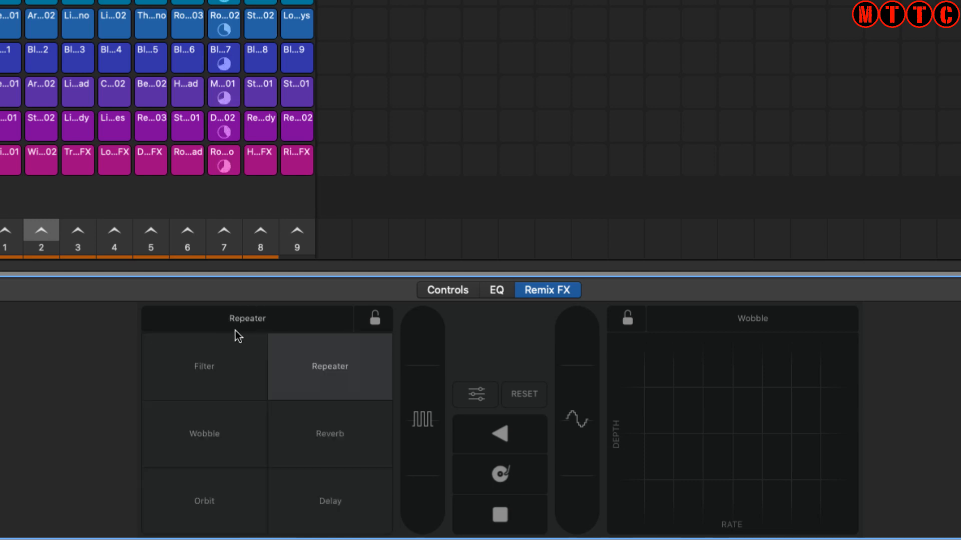
{"action": "left_click", "coordinate": [202, 441]}
{"action": "left_click_drag", "start_coordinate": [204, 401], "coordinate": [332, 419]}
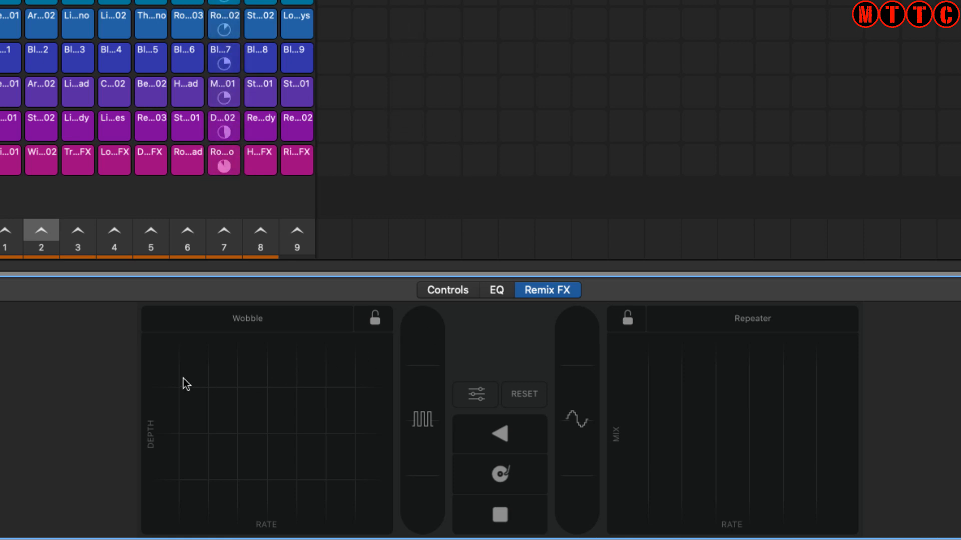
{"action": "mouse_move", "coordinate": [250, 403]}
{"action": "left_mouse_down"}
{"action": "mouse_move", "coordinate": [293, 403]}
{"action": "mouse_move", "coordinate": [223, 407]}
{"action": "mouse_move", "coordinate": [237, 413]}
{"action": "left_mouse_up"}
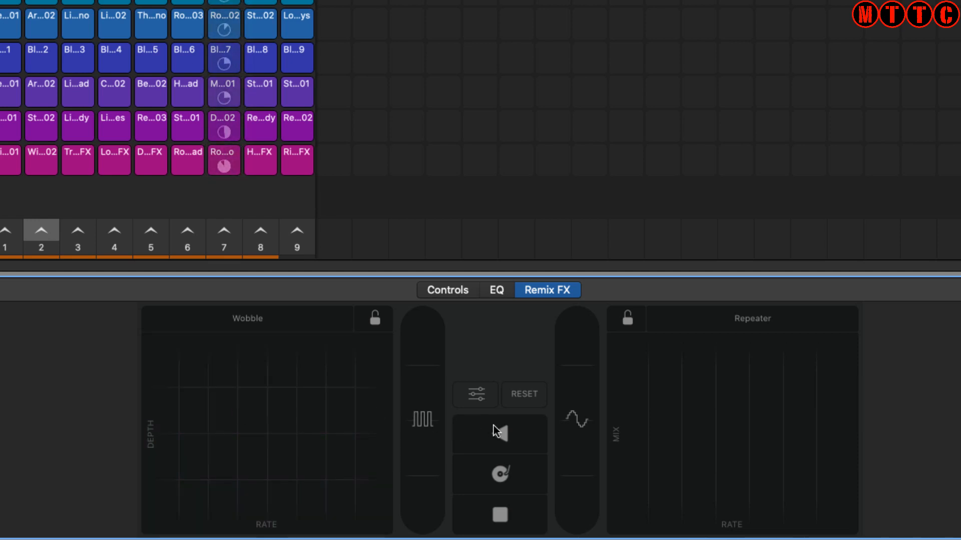
Demonstrate the Remix FX reverse, scratch and tape stop effects with the loops stopped
{"action": "left_click", "coordinate": [495, 433]}
{"action": "left_click_drag", "start_coordinate": [495, 433], "coordinate": [517, 429]}
{"action": "left_click_drag", "start_coordinate": [511, 476], "coordinate": [547, 467]}
{"action": "left_click", "coordinate": [496, 514]}
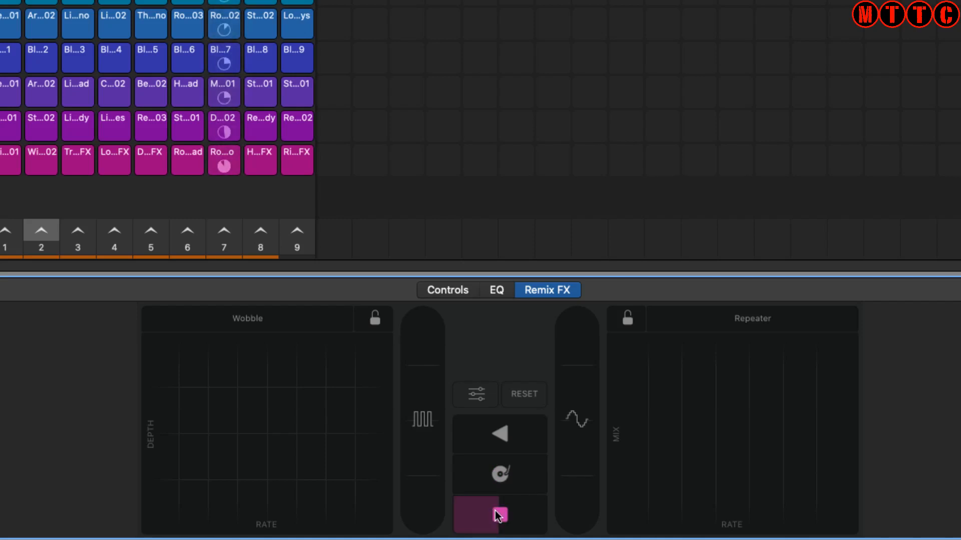
{"action": "left_click_drag", "start_coordinate": [498, 516], "coordinate": [498, 515]}
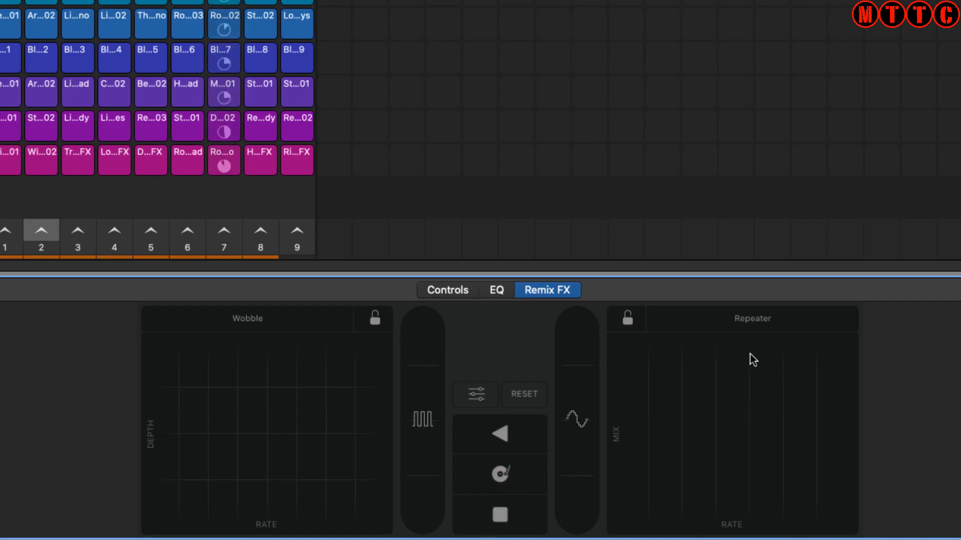
Set the second Remix FX pad to Reverb and the first pad to Repeater
{"action": "left_click", "coordinate": [754, 317]}
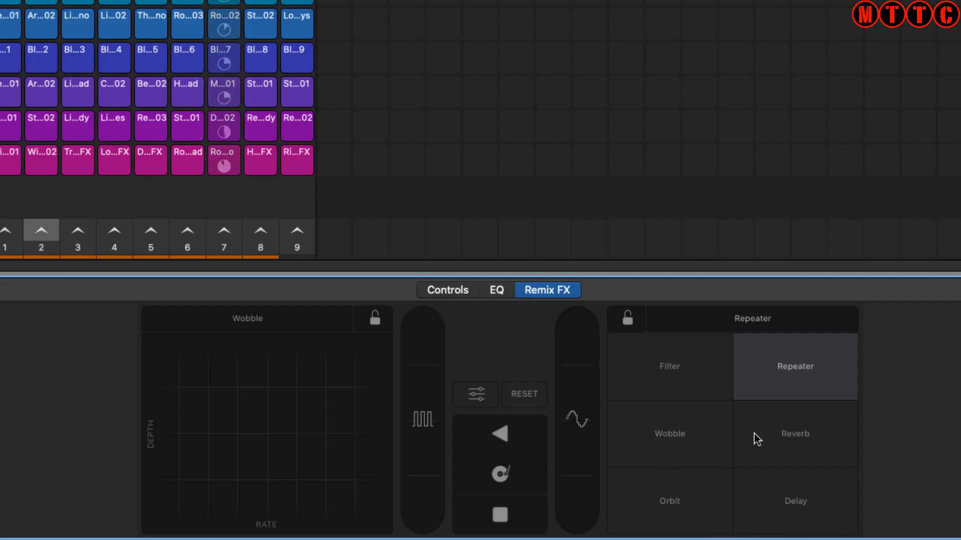
{"action": "left_click", "coordinate": [821, 438]}
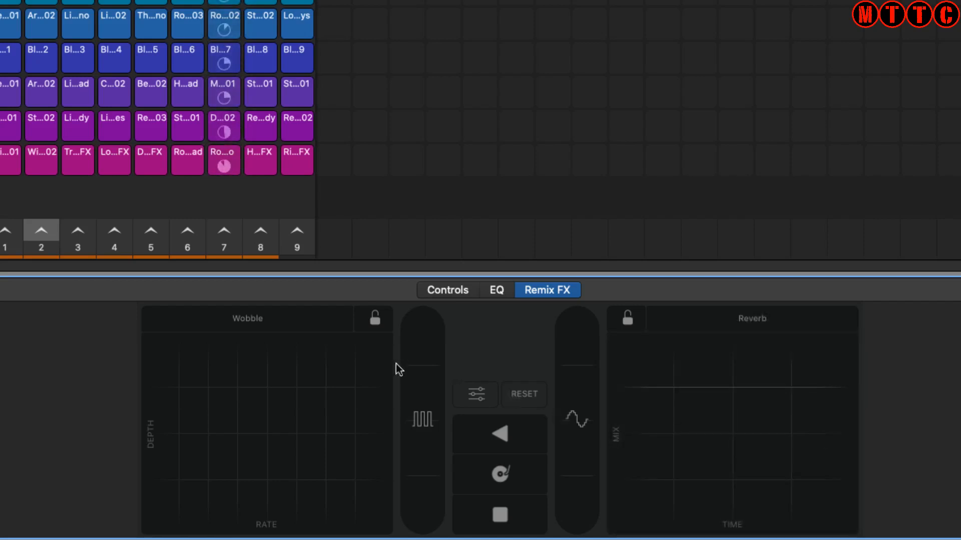
{"action": "left_click", "coordinate": [251, 324]}
{"action": "left_click", "coordinate": [331, 384]}
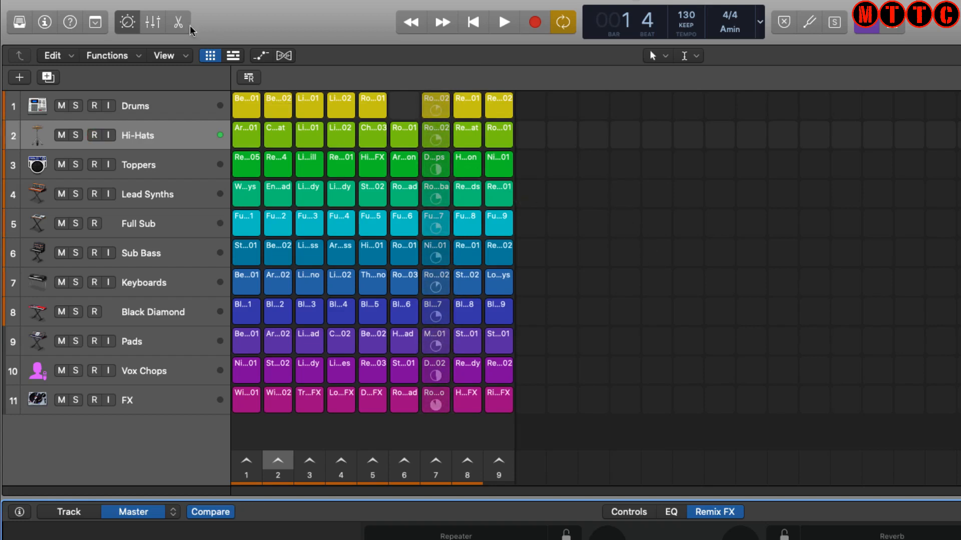
Create a new empty Live Loops project from the project chooser
{"action": "left_click", "coordinate": [124, 0]}
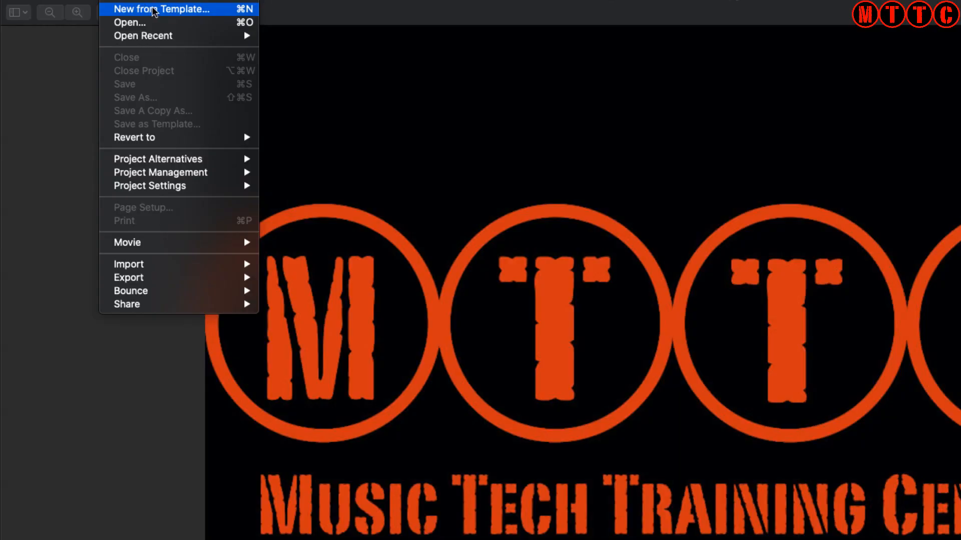
{"action": "left_click", "coordinate": [154, 10]}
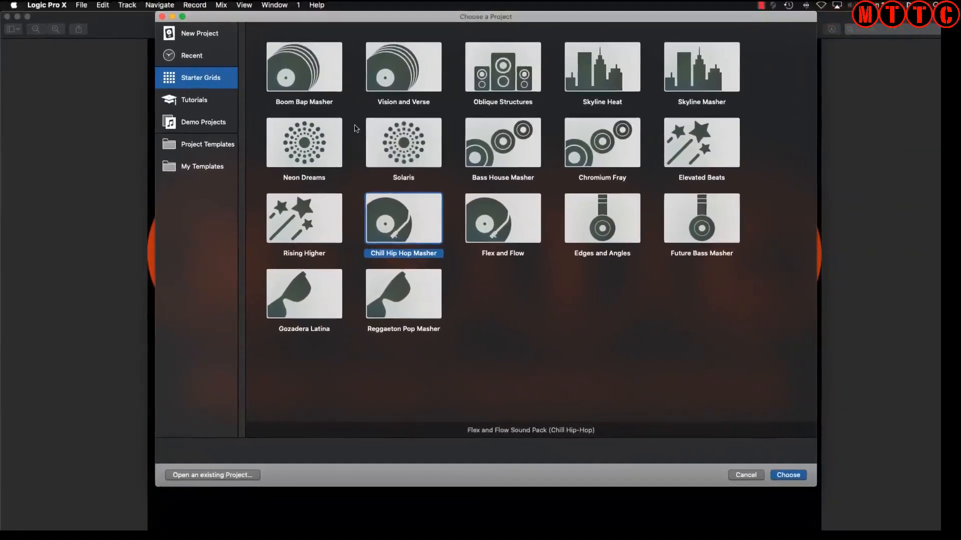
{"action": "left_click", "coordinate": [183, 36]}
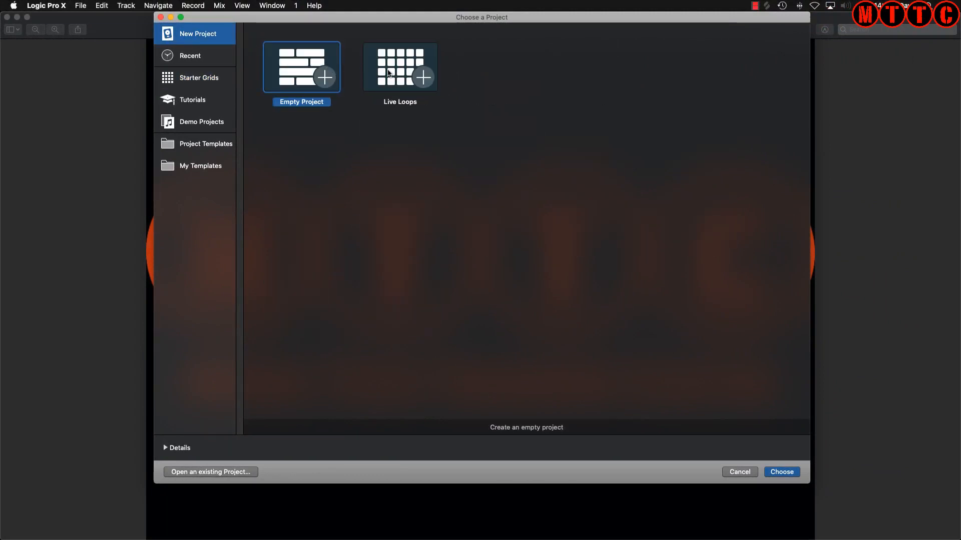
{"action": "left_click", "coordinate": [397, 71]}
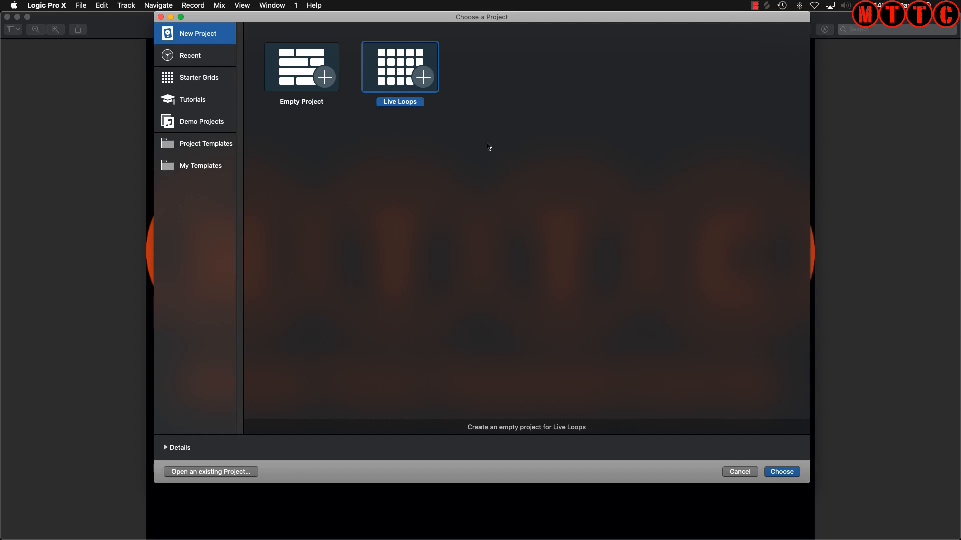
{"action": "left_click", "coordinate": [787, 471]}
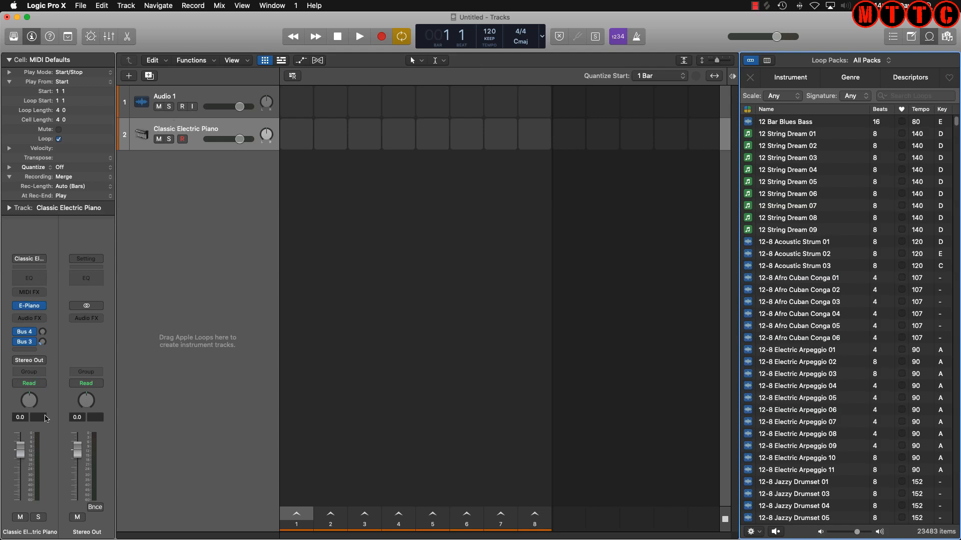
Check the electric piano sounds in the Library, and show the Tracks area beside the Live Loops grid, shifting focus between both
{"action": "left_click", "coordinate": [14, 37]}
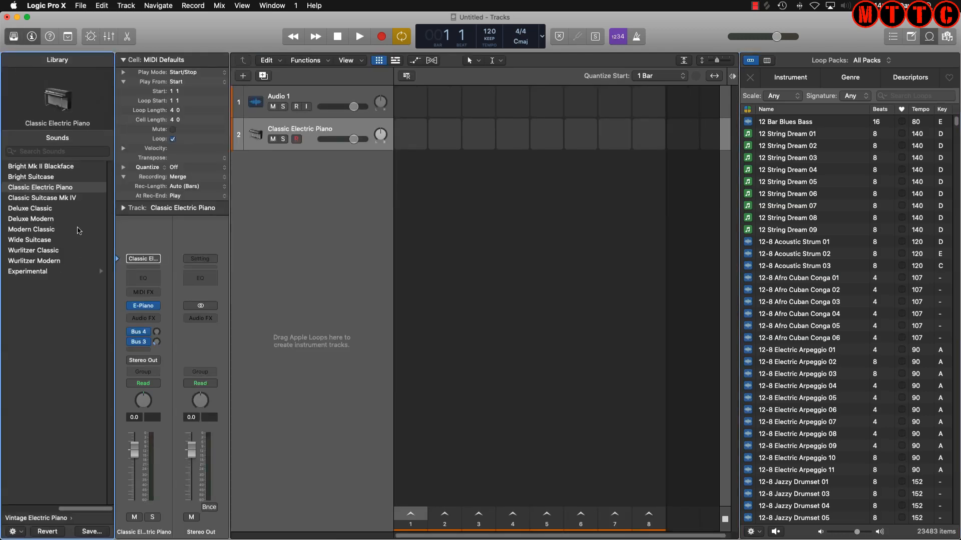
{"action": "left_click", "coordinate": [14, 37]}
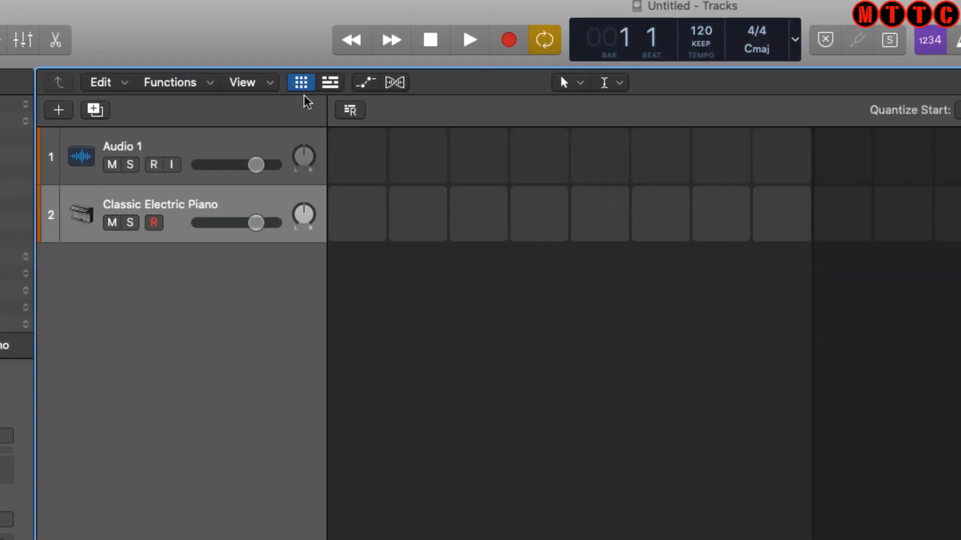
{"action": "left_click", "coordinate": [334, 86]}
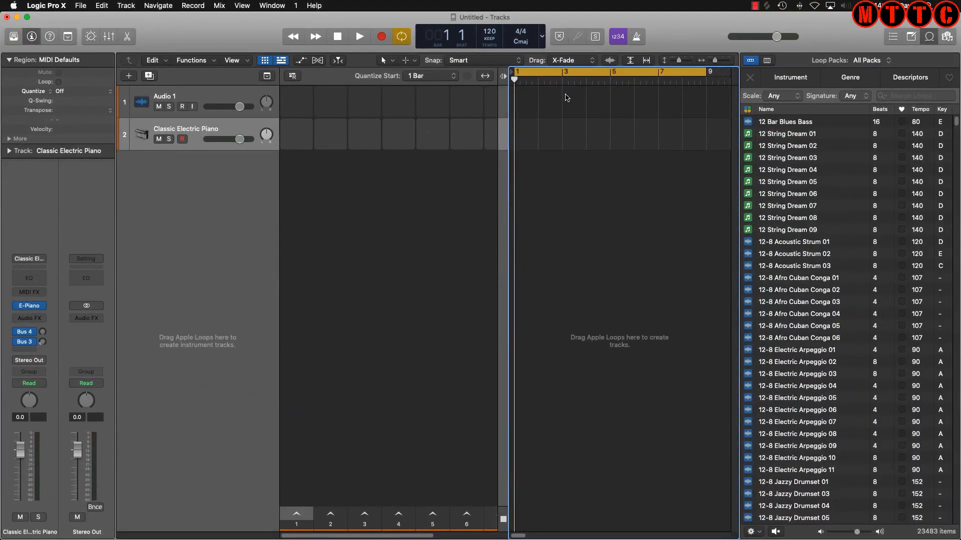
{"action": "left_click", "coordinate": [392, 199]}
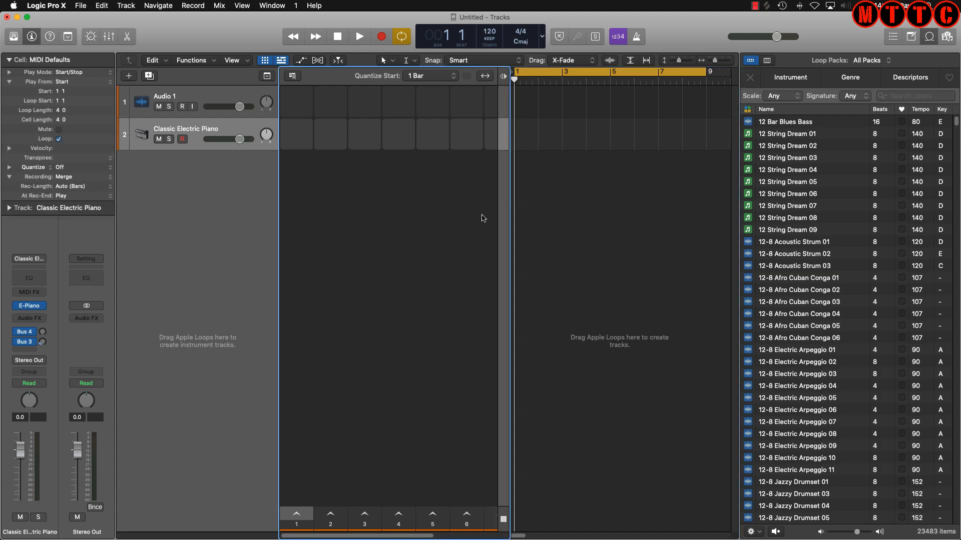
{"action": "left_click", "coordinate": [597, 224]}
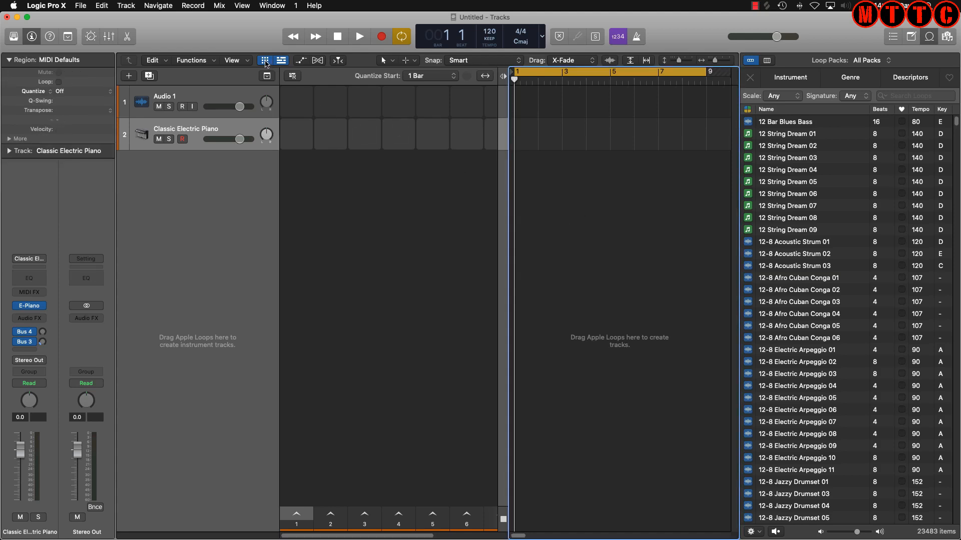
Try the Tracks-only and combined views with the loop browser closed, and return to the Live Loops grid alone
{"action": "left_click", "coordinate": [265, 60]}
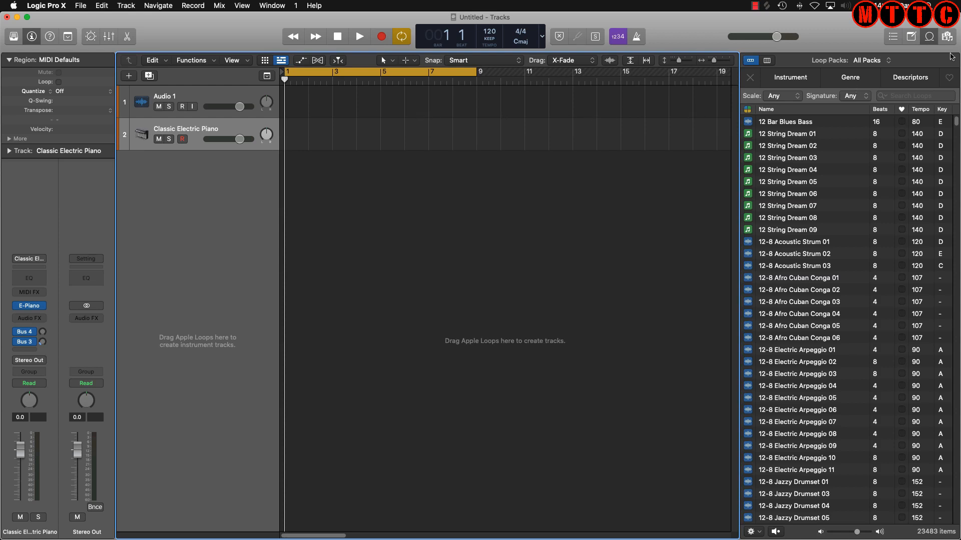
{"action": "left_click", "coordinate": [932, 38]}
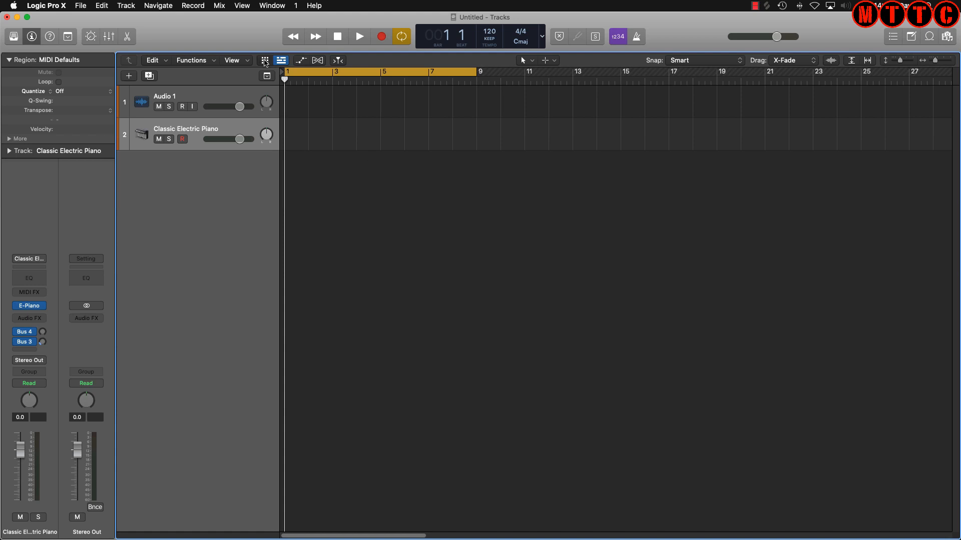
{"action": "left_click", "coordinate": [266, 61]}
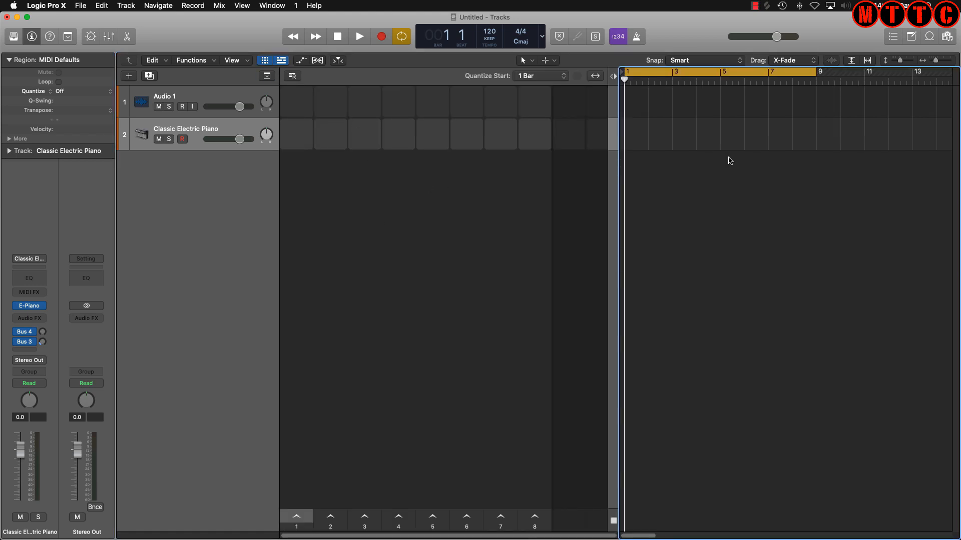
{"action": "left_click", "coordinate": [281, 61]}
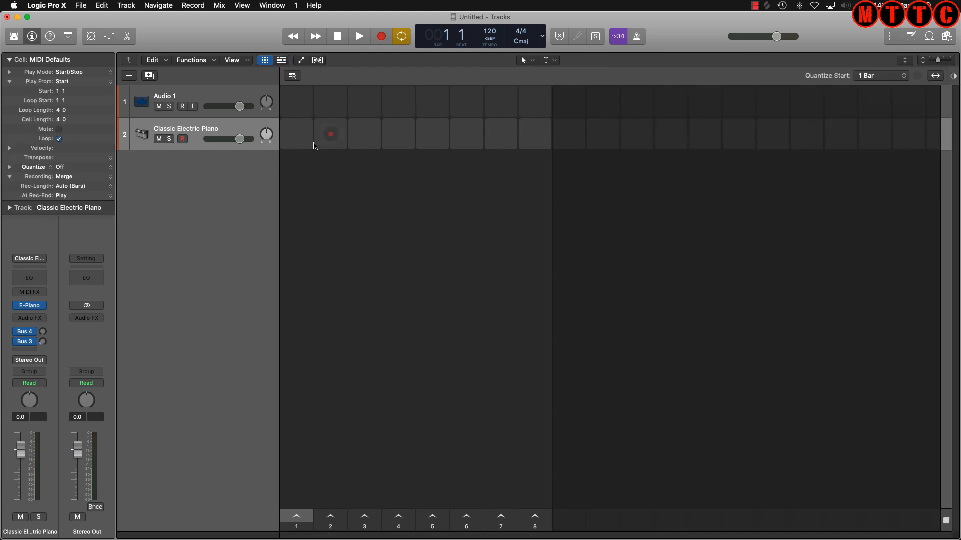
{"action": "left_click", "coordinate": [330, 133]}
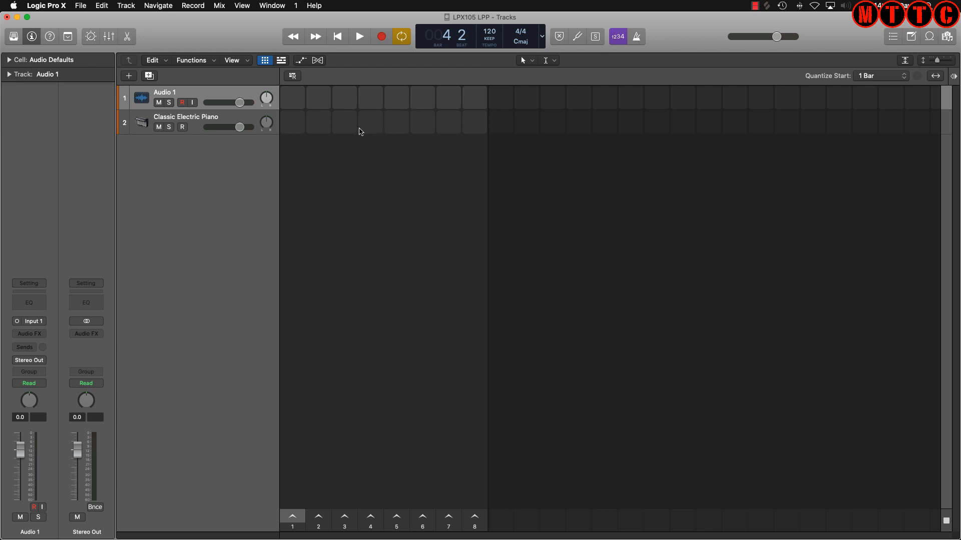
Open the Step Sequencer in its own window, look over its 16-step pattern grid, and close it
{"action": "left_click", "coordinate": [271, 6]}
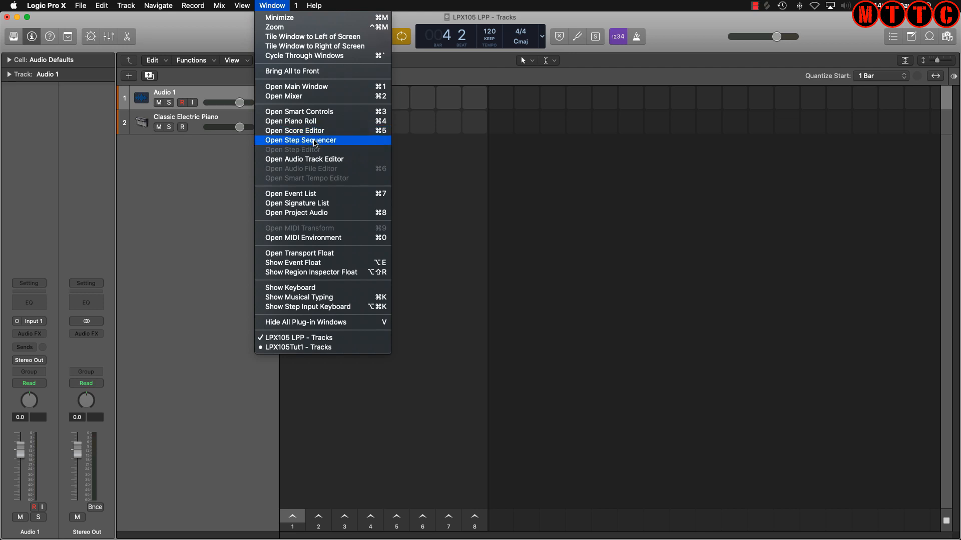
{"action": "left_click", "coordinate": [316, 142]}
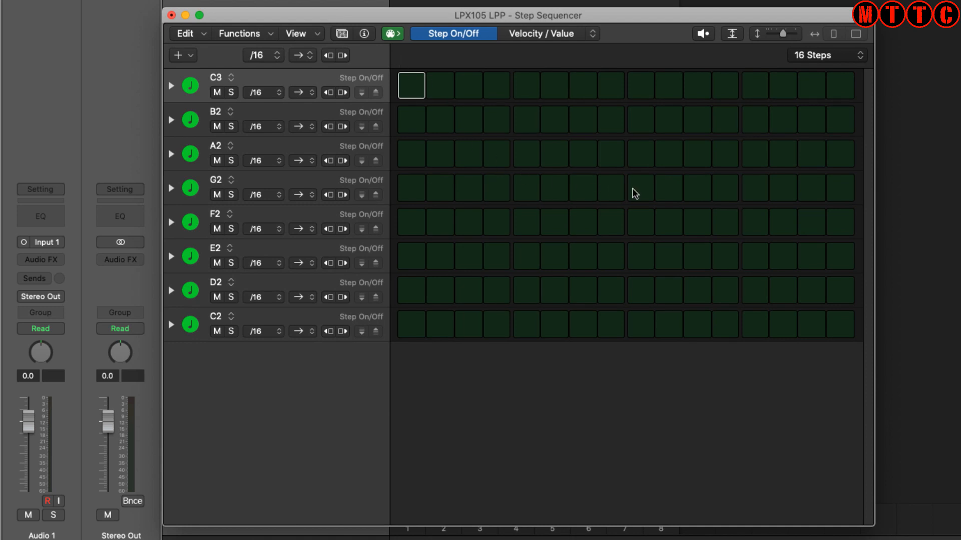
{"action": "left_click_drag", "start_coordinate": [612, 21], "coordinate": [610, 19]}
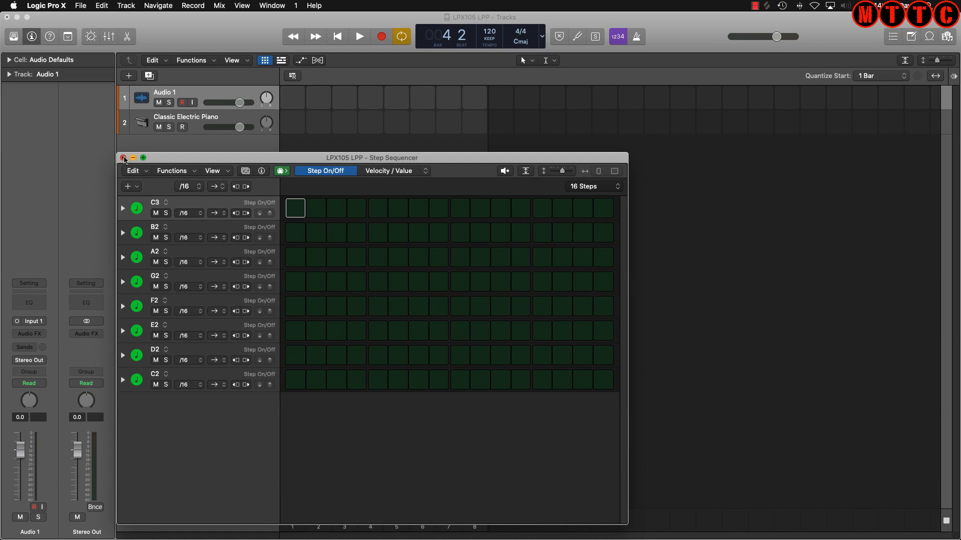
{"action": "left_click", "coordinate": [123, 157]}
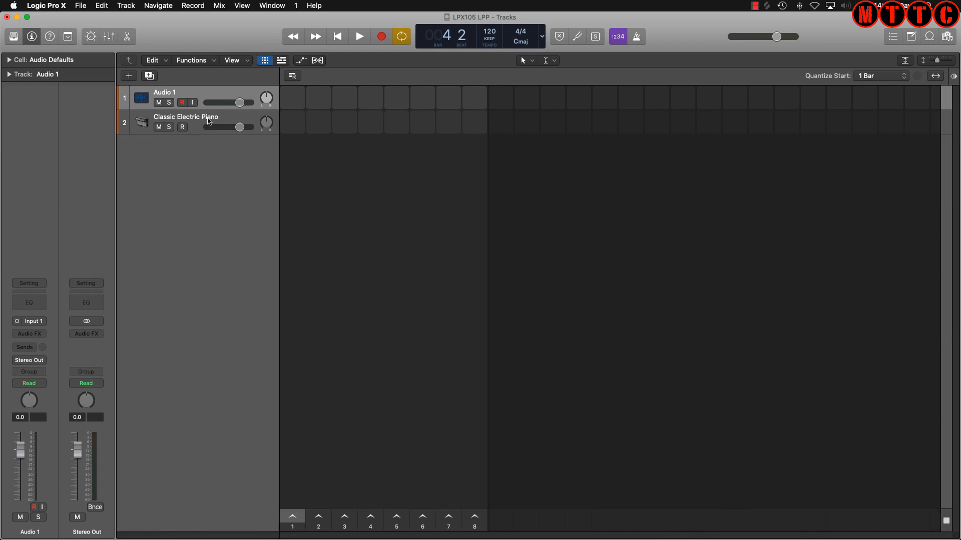
Replace the instrument on the Classic Electric Piano track with a stereo Quick Sampler, view its interface, and close it
{"action": "left_click", "coordinate": [190, 116]}
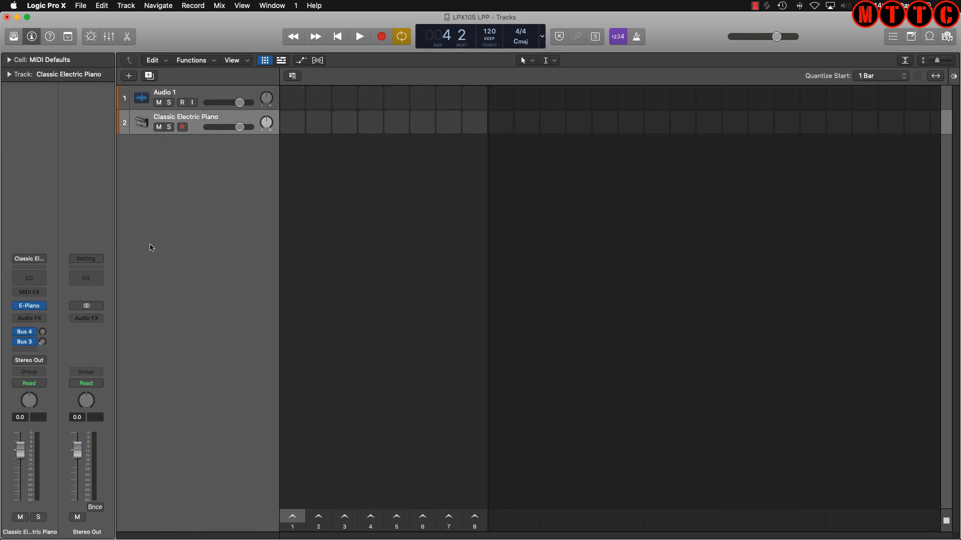
{"action": "left_click", "coordinate": [42, 309]}
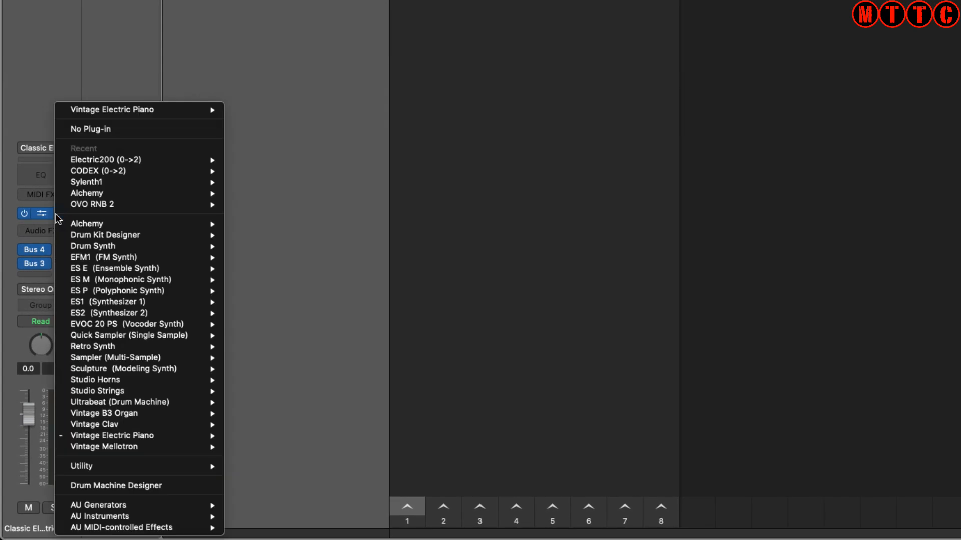
{"action": "mouse_move", "coordinate": [160, 336]}
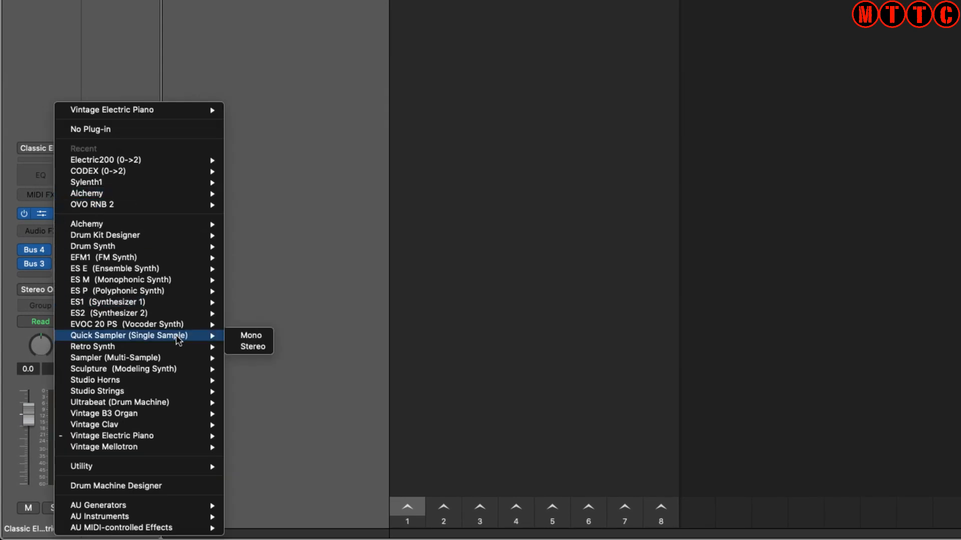
{"action": "left_click", "coordinate": [253, 346]}
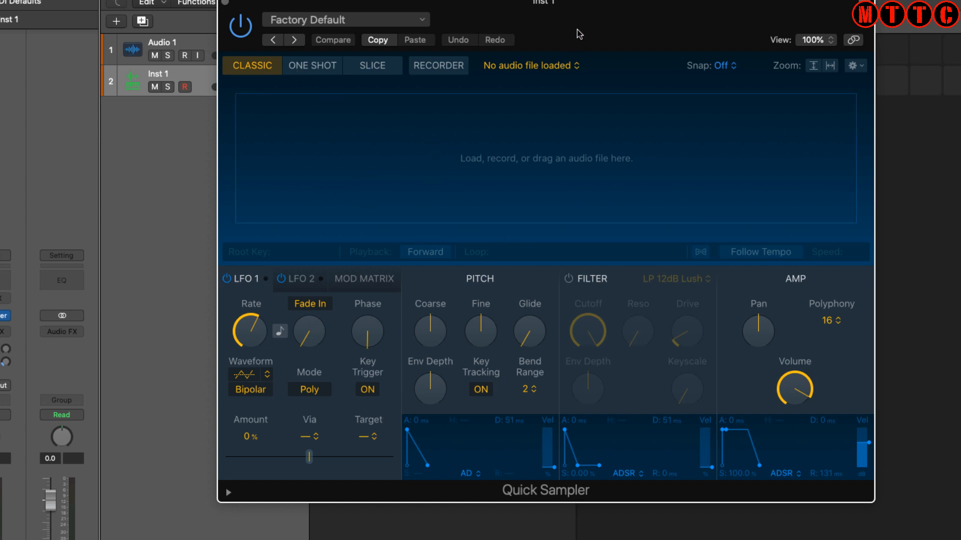
{"action": "left_click_drag", "start_coordinate": [579, 19], "coordinate": [595, 65]}
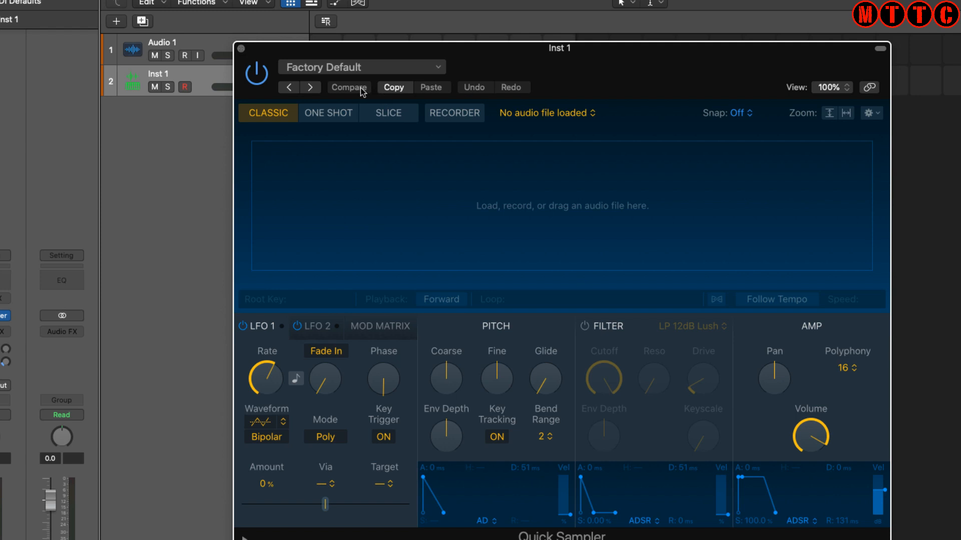
{"action": "left_click", "coordinate": [241, 49]}
Replace Quick Sampler with Drum Synth on the second track
{"action": "left_click", "coordinate": [6, 316]}
{"action": "mouse_move", "coordinate": [94, 350]}
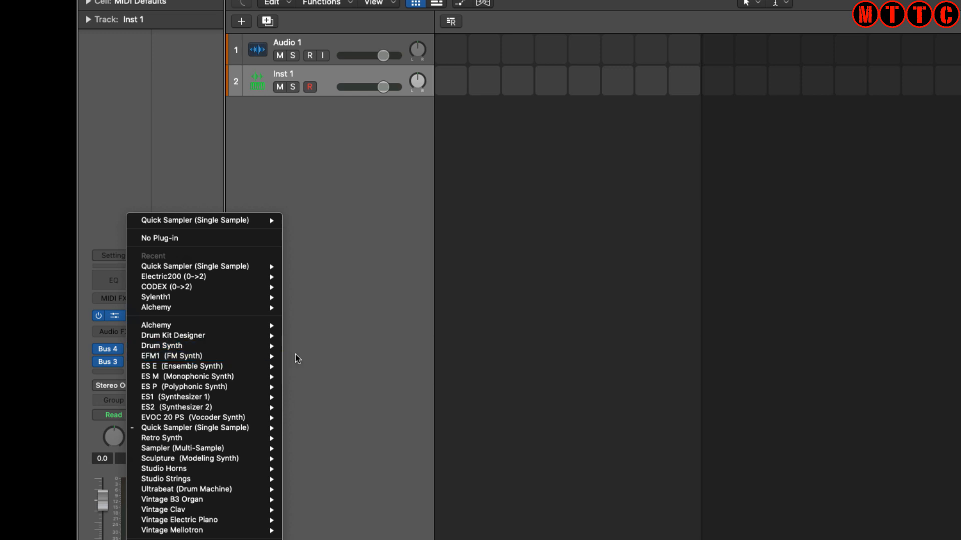
{"action": "left_click", "coordinate": [302, 358]}
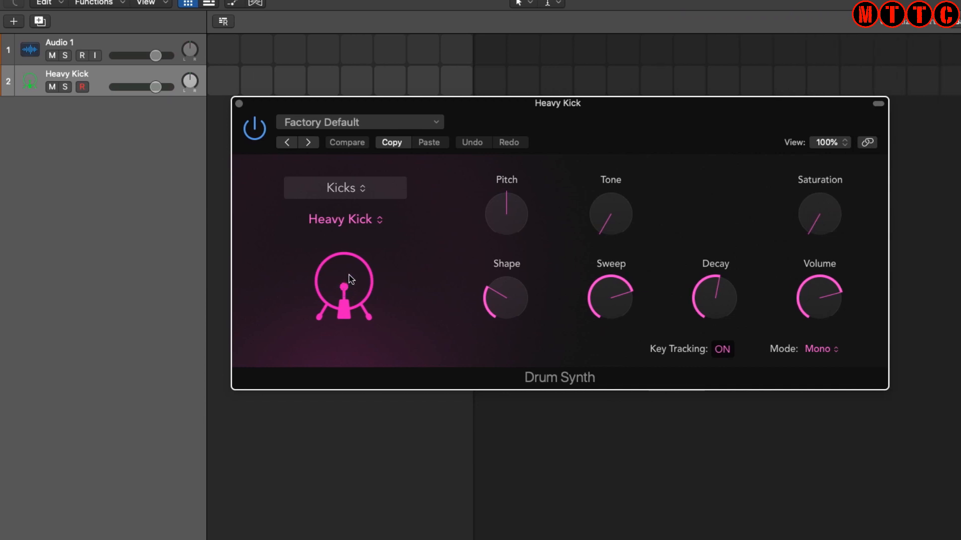
Look through Drum Synth's kick sounds and switch its category to Snares and Claps
{"action": "left_click", "coordinate": [370, 219]}
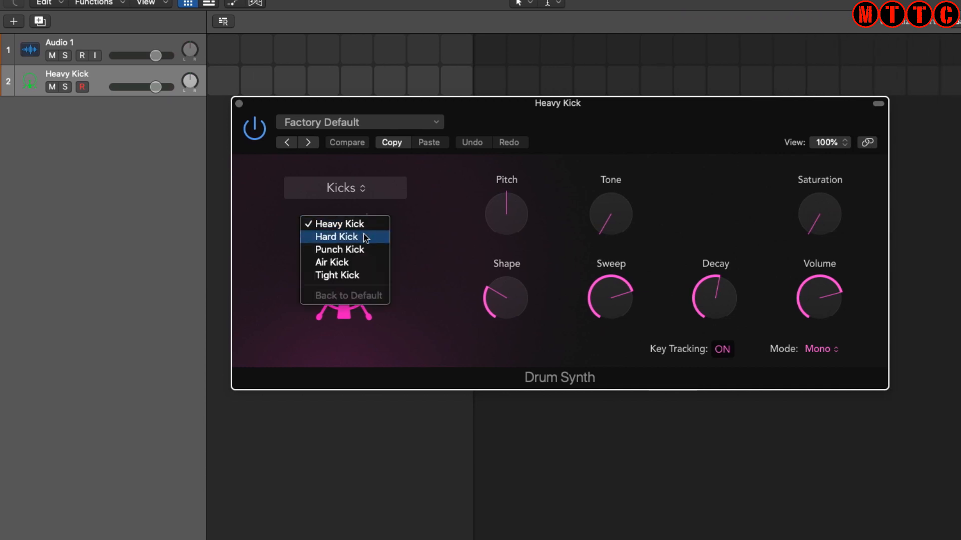
{"action": "left_click", "coordinate": [359, 193]}
{"action": "left_click", "coordinate": [359, 205]}
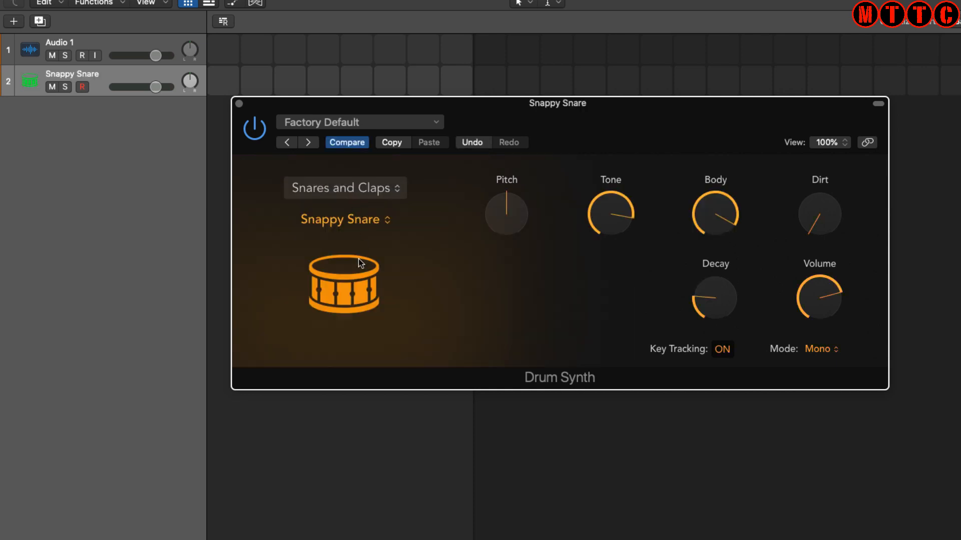
Try the Human Clap sound in Drum Synth, and change it to Gritty Snare
{"action": "left_click", "coordinate": [361, 220]}
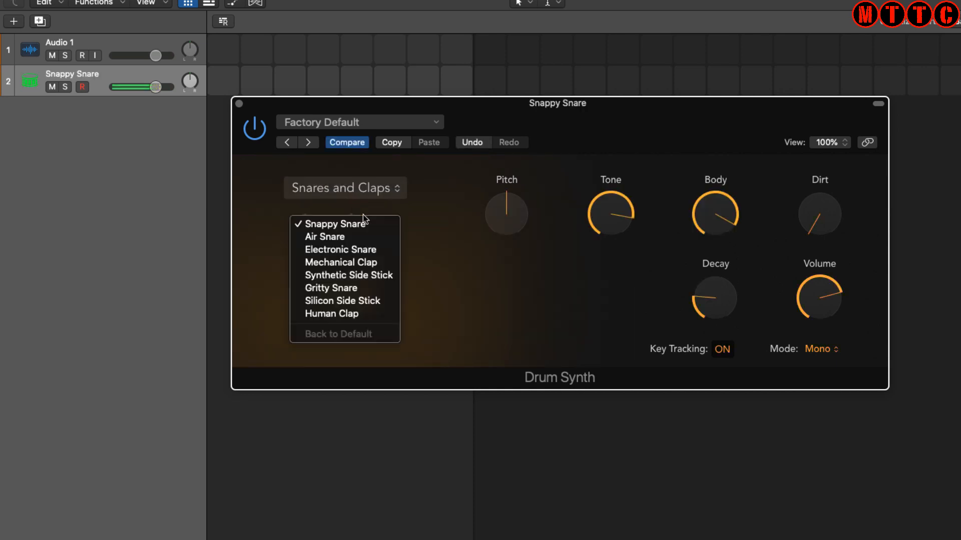
{"action": "left_click", "coordinate": [357, 308]}
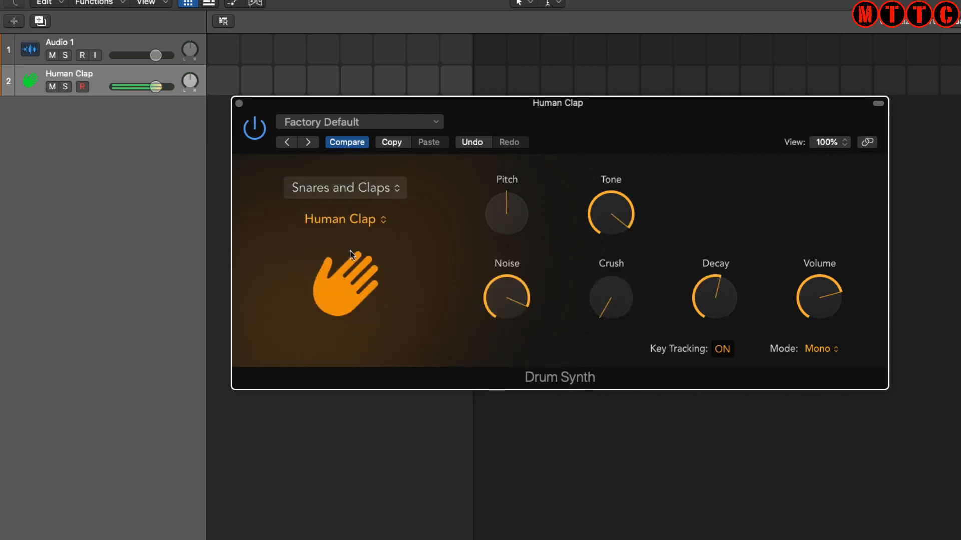
{"action": "left_click", "coordinate": [357, 224]}
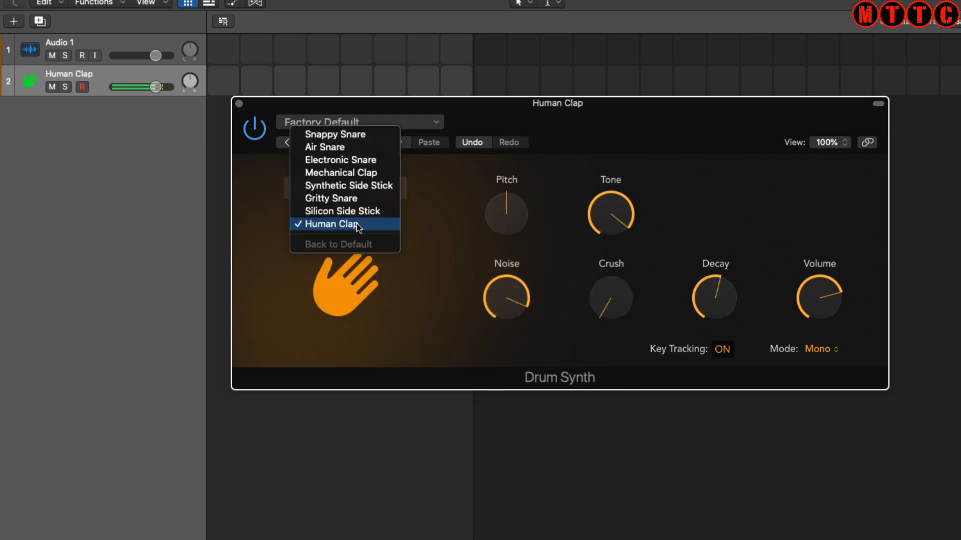
{"action": "left_click", "coordinate": [356, 198]}
{"action": "left_click", "coordinate": [355, 266]}
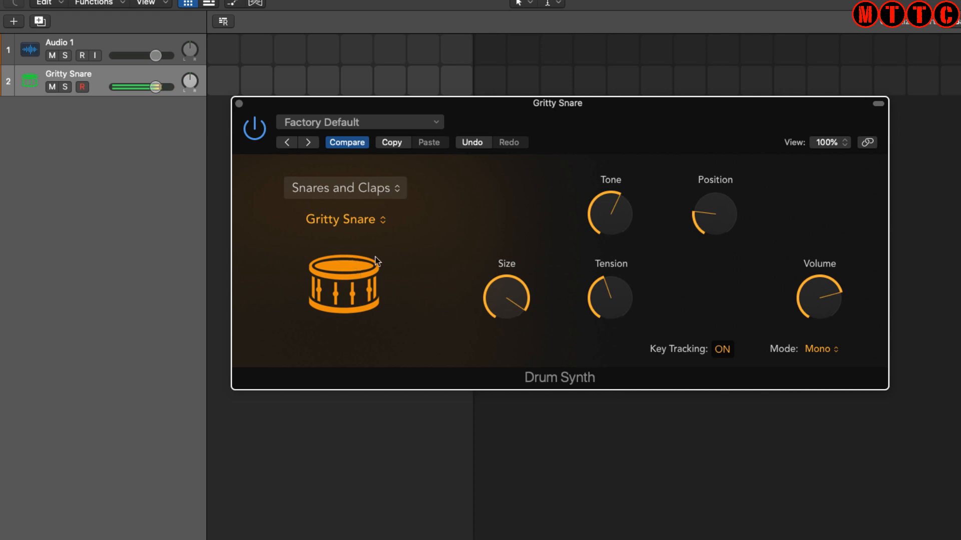
Set the Gritty Snare's Tone to 43.2 % and audition the sound
{"action": "left_click_drag", "start_coordinate": [617, 209], "coordinate": [589, 235]}
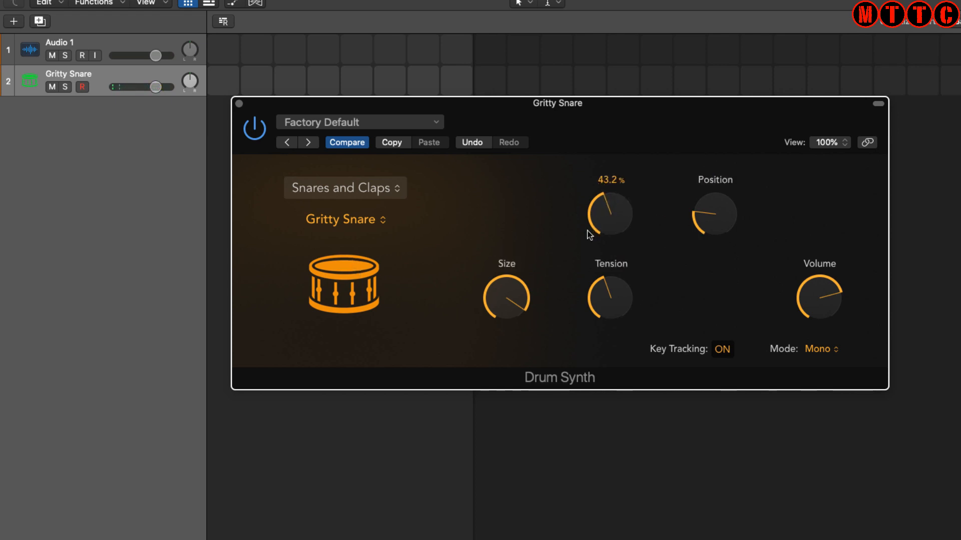
{"action": "left_click", "coordinate": [337, 270]}
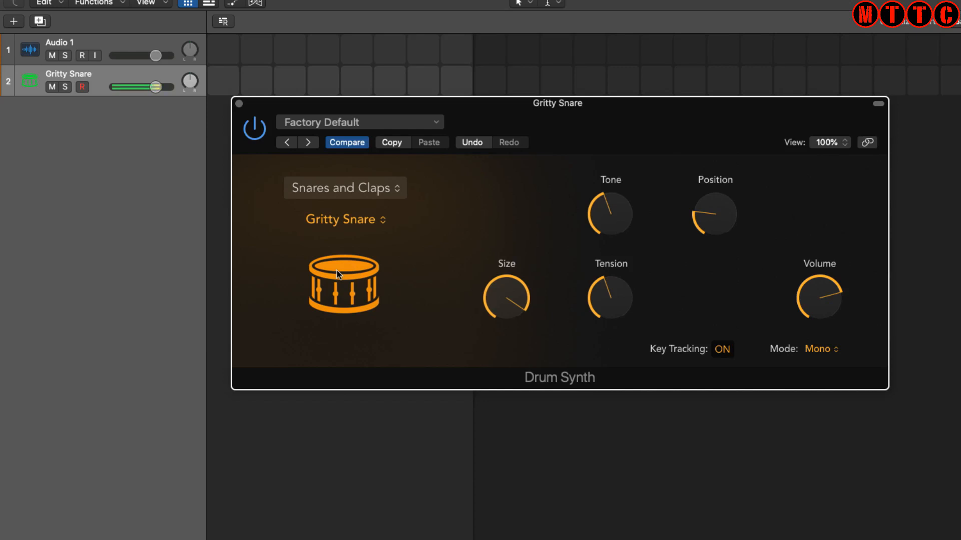
Switch Drum Synth's category to Kicks, audition the Heavy Kick sound, and close the plug-in window
{"action": "left_click", "coordinate": [356, 186]}
{"action": "left_click", "coordinate": [323, 178]}
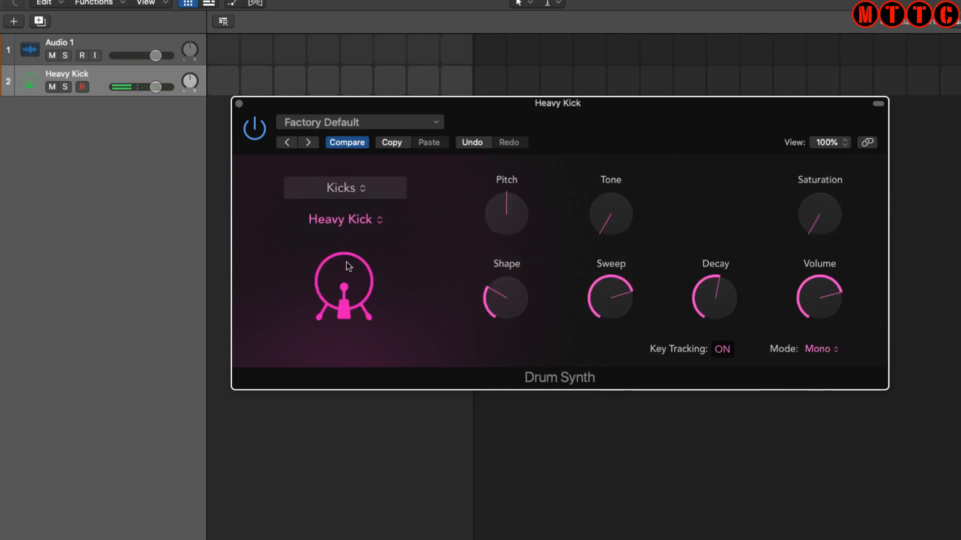
{"action": "left_click", "coordinate": [339, 280]}
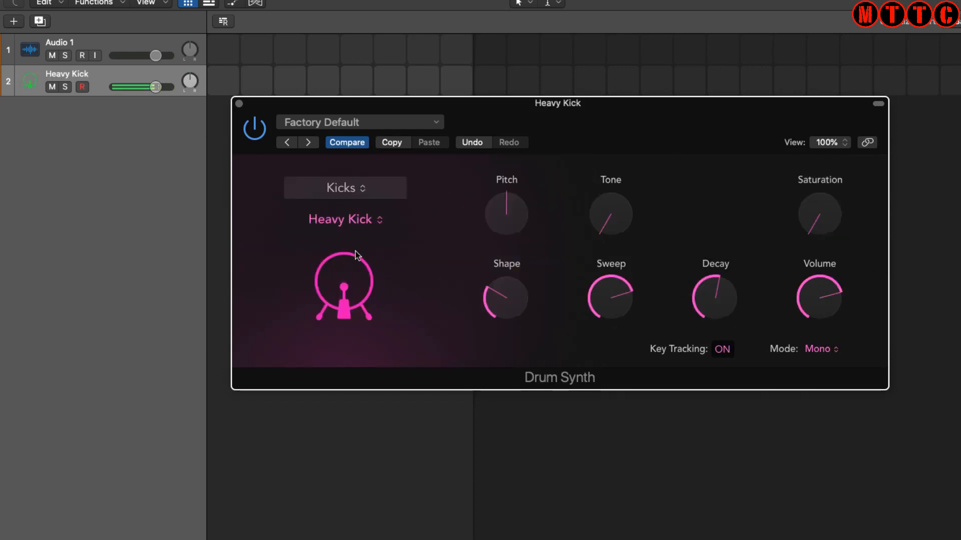
{"action": "left_click", "coordinate": [355, 276]}
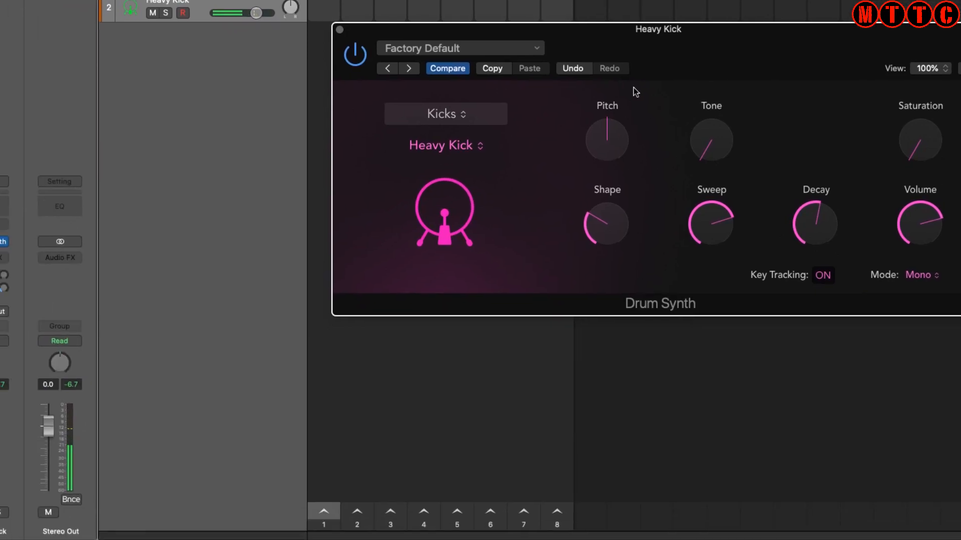
{"action": "left_click", "coordinate": [341, 28]}
Replace Drum Synth with a stereo Sampler (Multi-Sample) on the second track, view its interface, and close it
{"action": "left_click", "coordinate": [6, 240]}
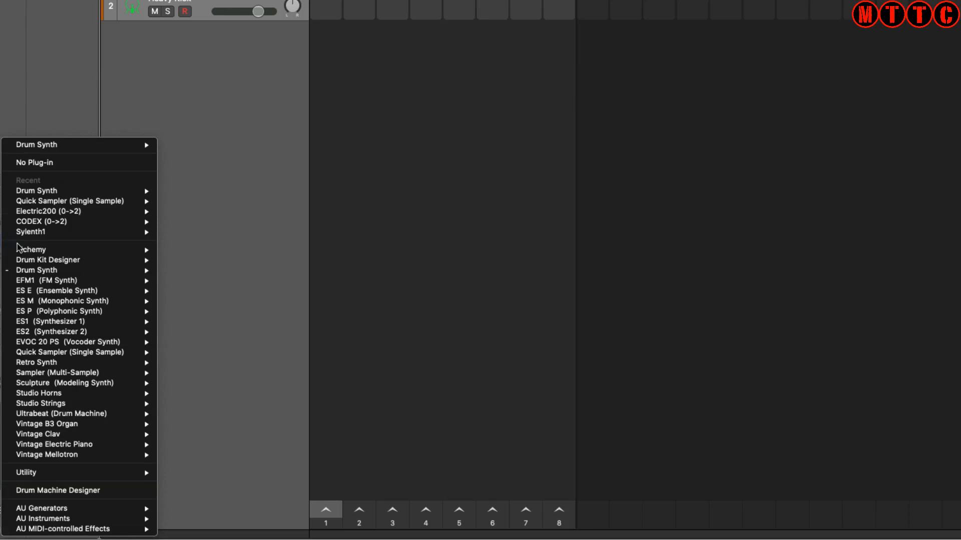
{"action": "mouse_move", "coordinate": [99, 364]}
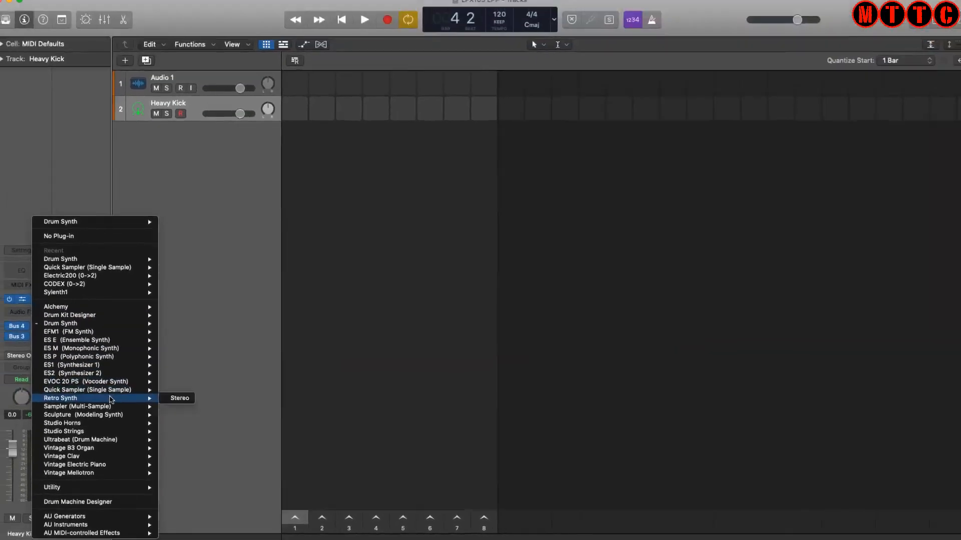
{"action": "mouse_move", "coordinate": [111, 409]}
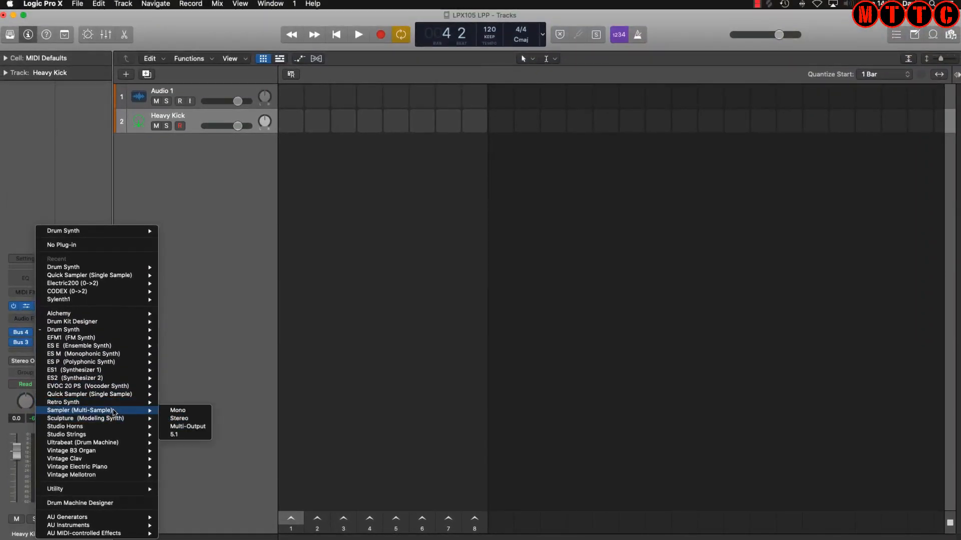
{"action": "left_click", "coordinate": [195, 419]}
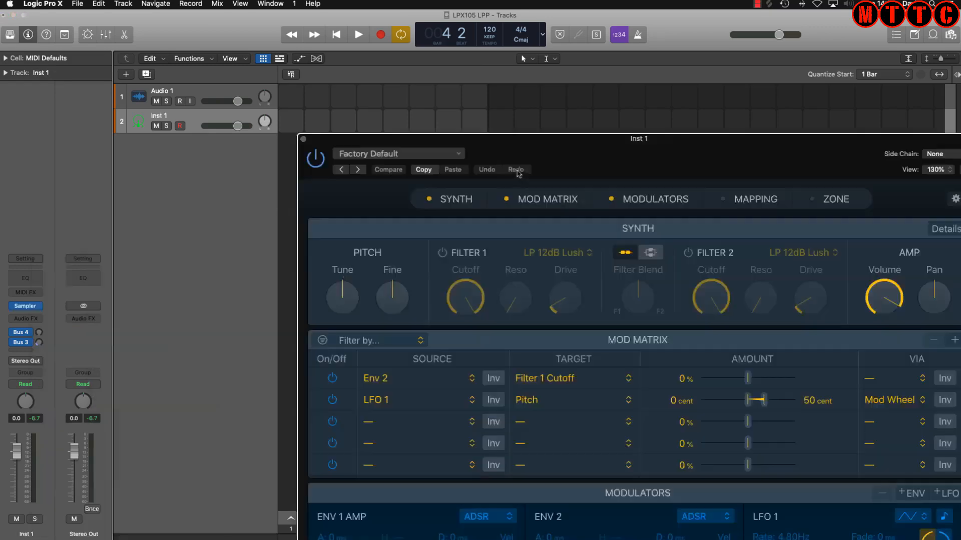
{"action": "left_click_drag", "start_coordinate": [531, 143], "coordinate": [398, 22]}
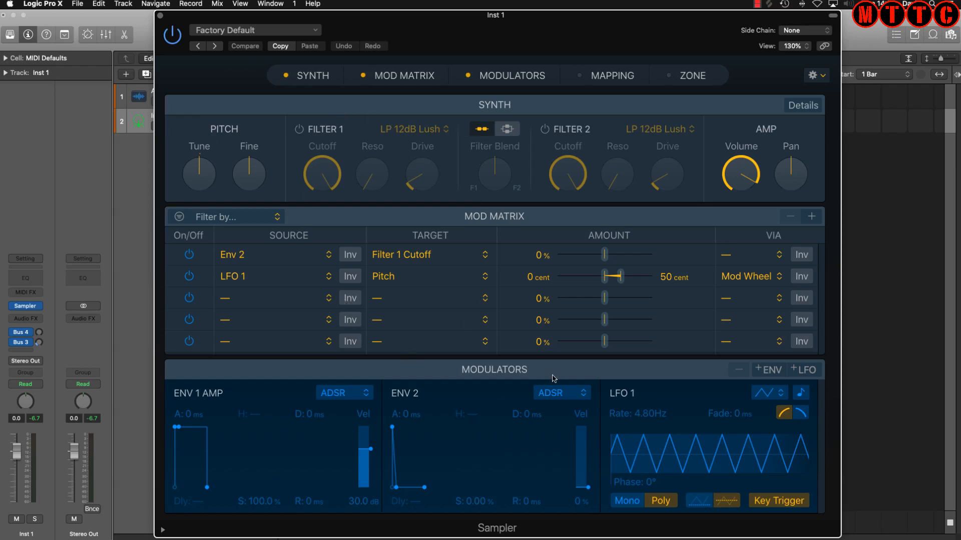
{"action": "left_click_drag", "start_coordinate": [532, 29], "coordinate": [529, 28]}
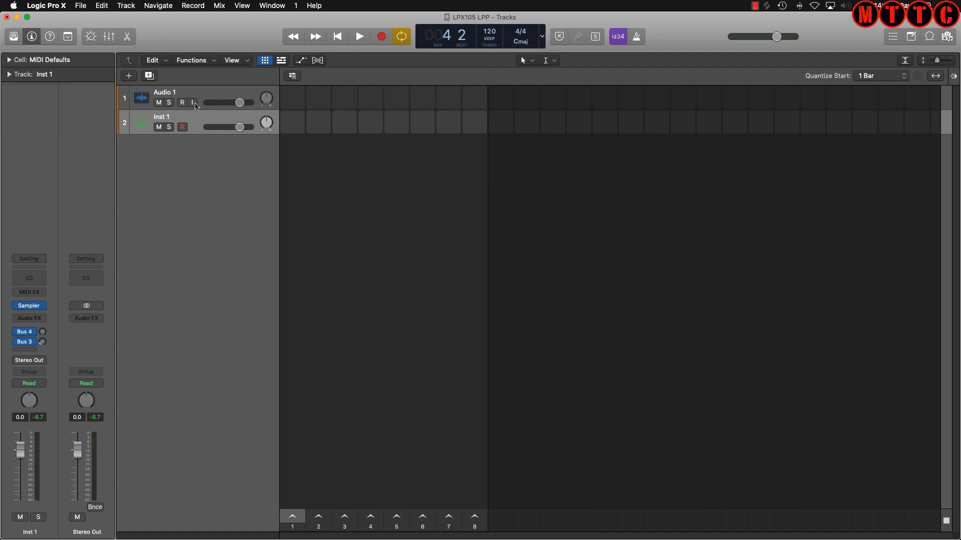
Delete the Audio 1 track
{"action": "left_click", "coordinate": [171, 95]}
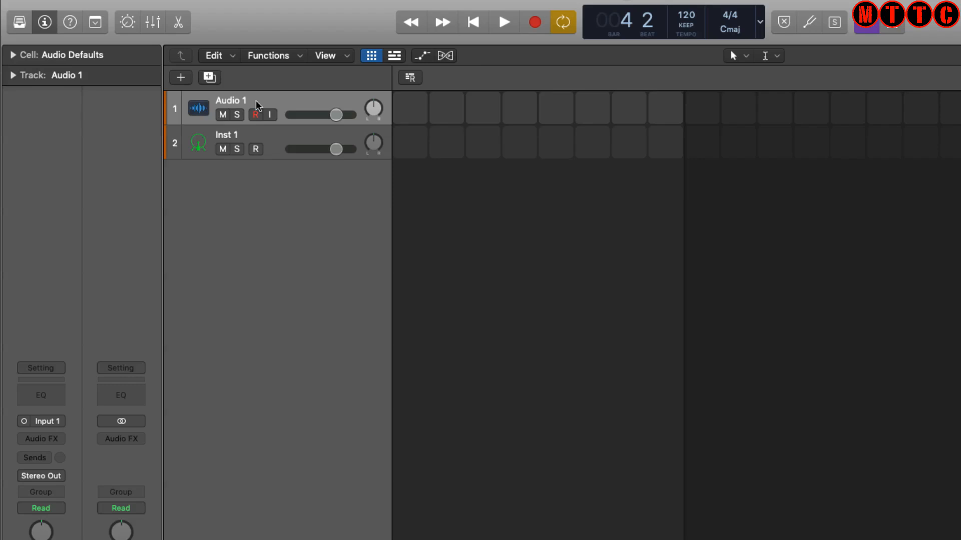
{"action": "key", "text": "super+BackSpace"}
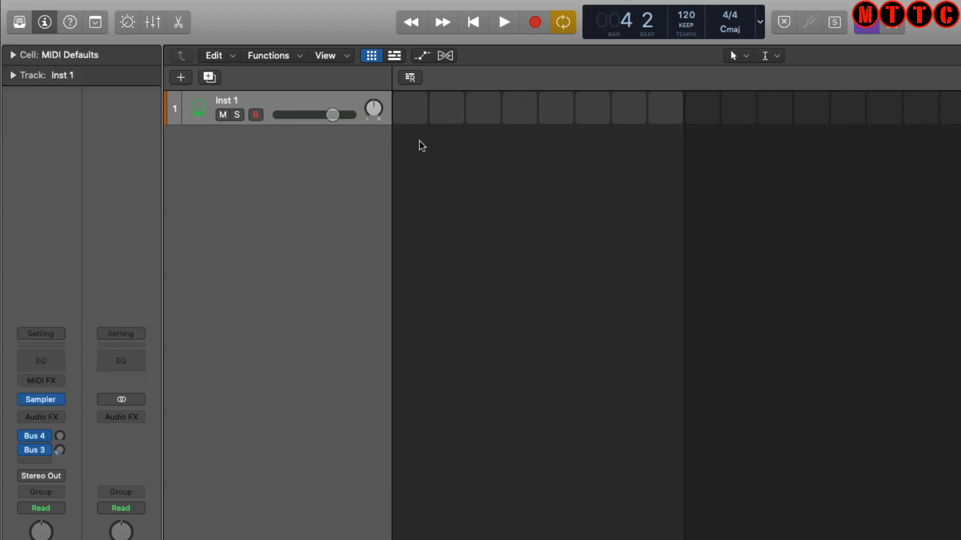
Switch the control bar display to Custom and set the project tempo to 110
{"action": "left_click", "coordinate": [758, 23]}
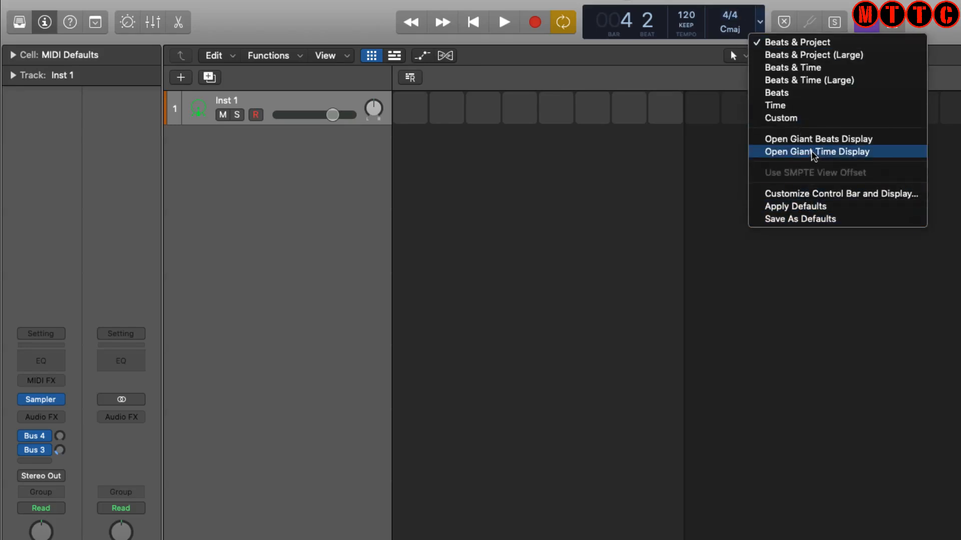
{"action": "left_click", "coordinate": [809, 120]}
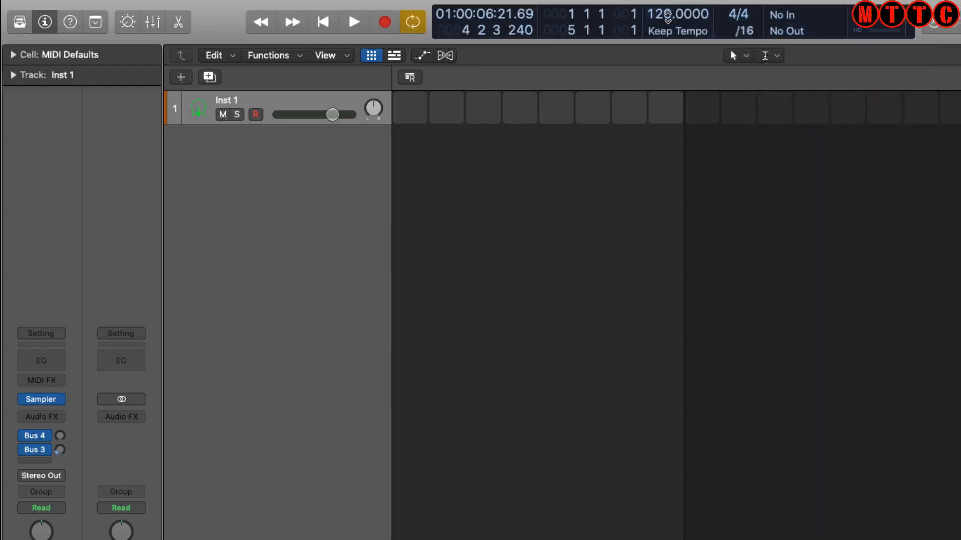
{"action": "double_click", "coordinate": [667, 14]}
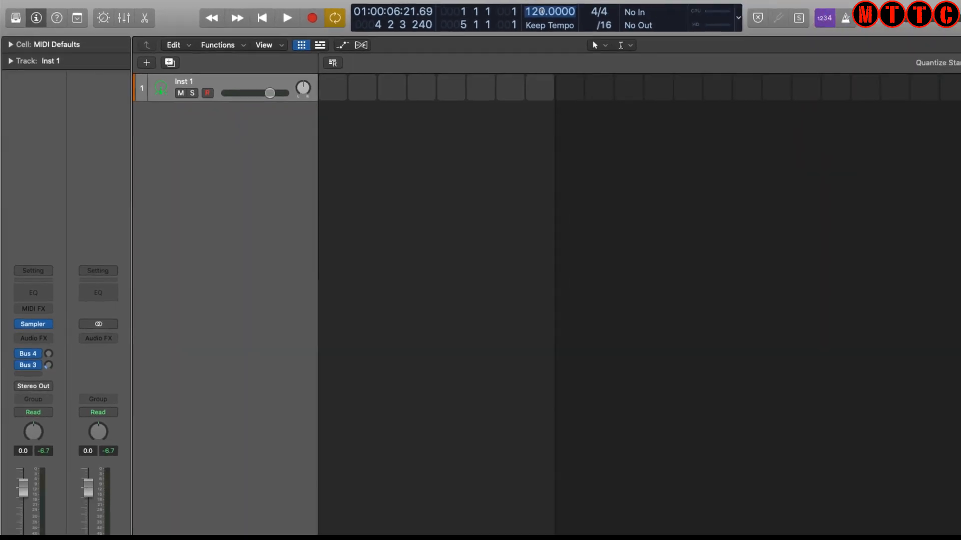
{"action": "type", "text": "110"}
{"action": "key", "text": "Return"}
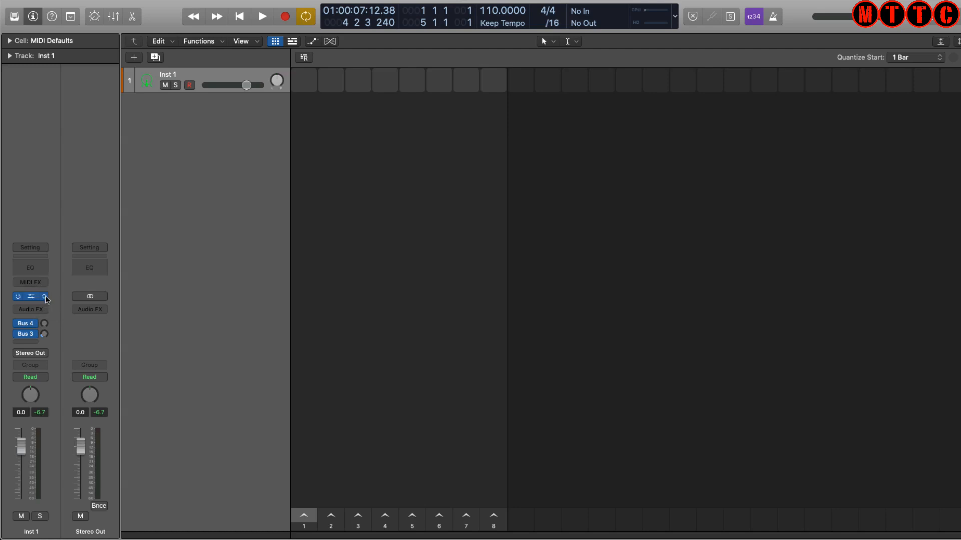
Replace Sampler with Drum Machine Designer and load the Kick 1 - 808 Flex sound on its C1 kick pad
{"action": "left_click", "coordinate": [44, 298]}
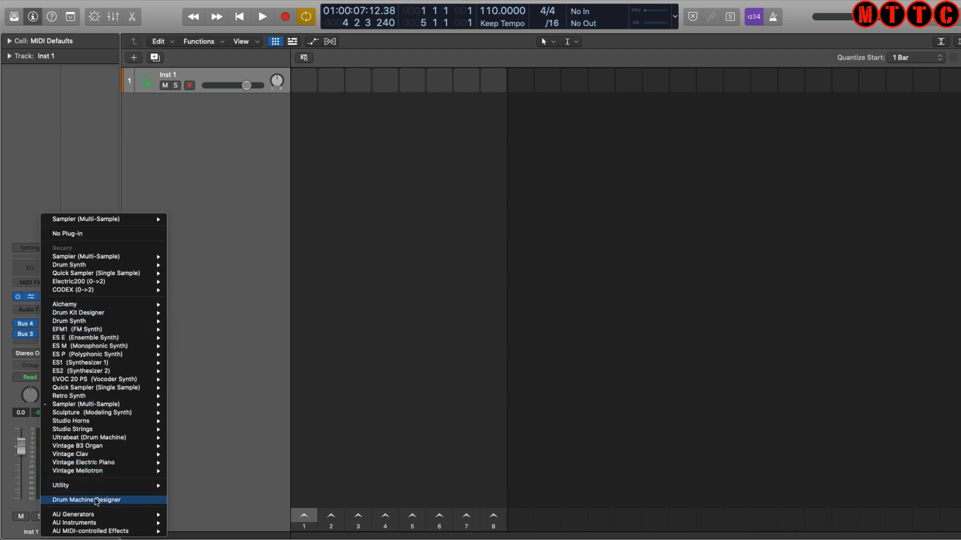
{"action": "left_click", "coordinate": [97, 500]}
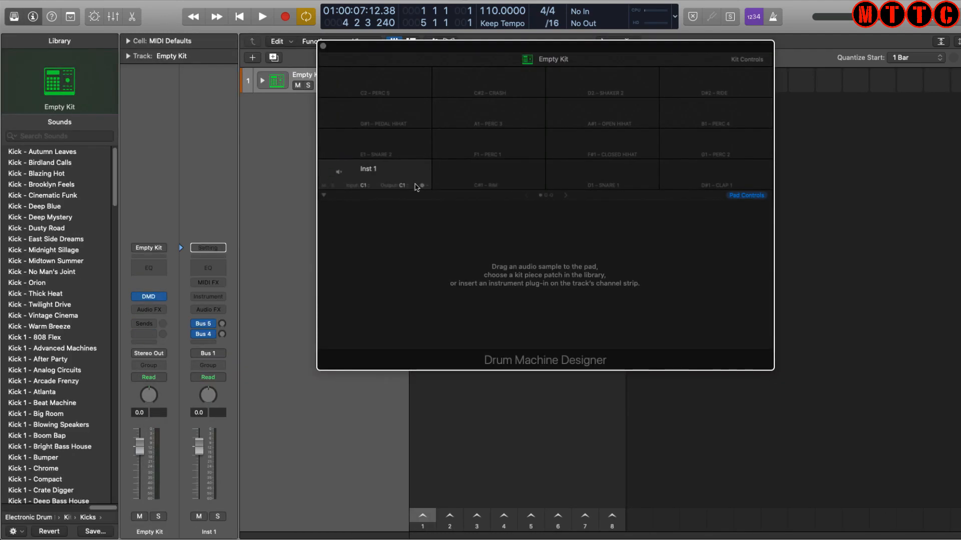
{"action": "left_click_drag", "start_coordinate": [115, 187], "coordinate": [118, 201]}
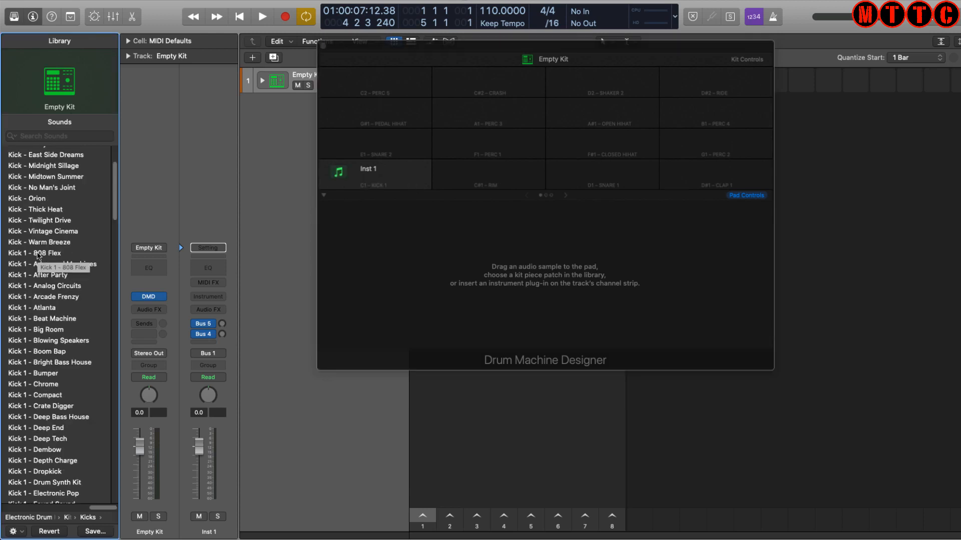
{"action": "left_click", "coordinate": [409, 179]}
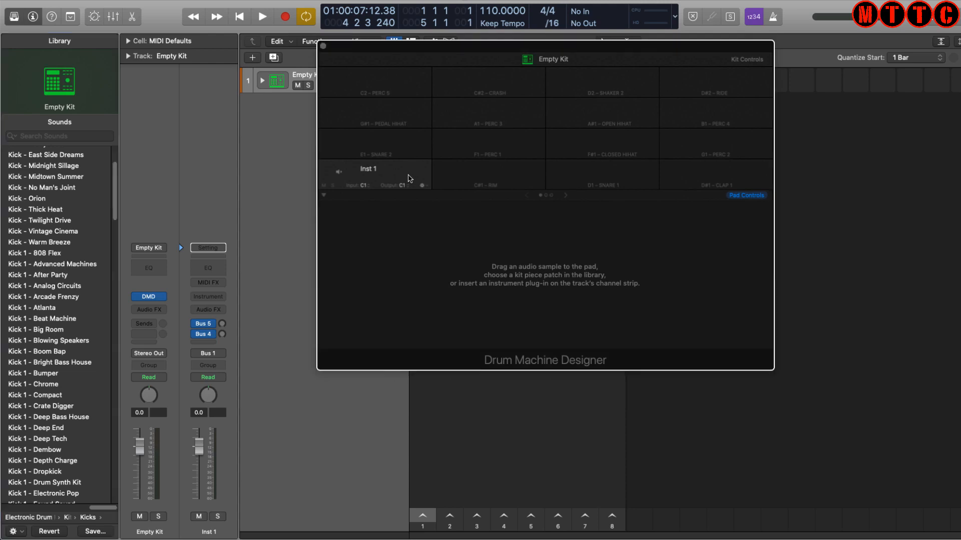
{"action": "left_click", "coordinate": [56, 255]}
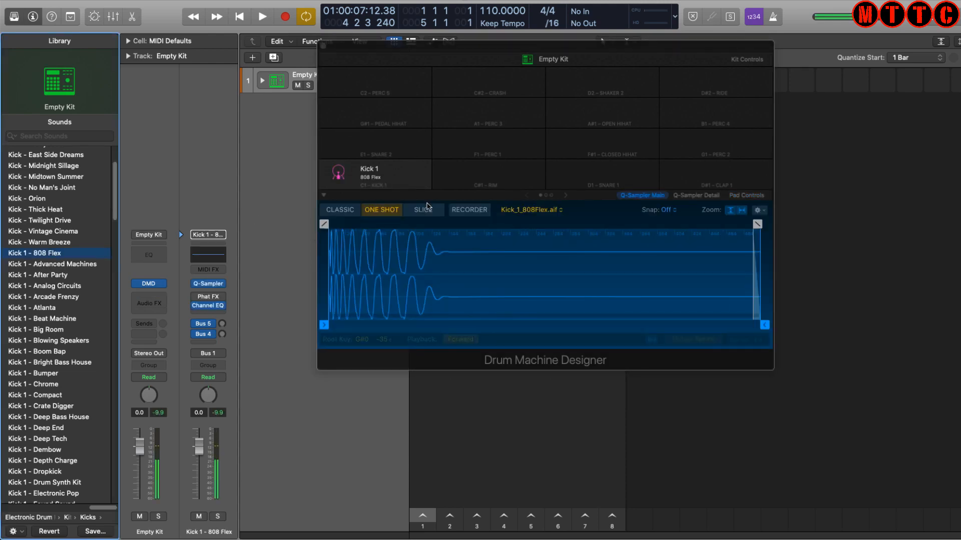
{"action": "left_click", "coordinate": [339, 173]}
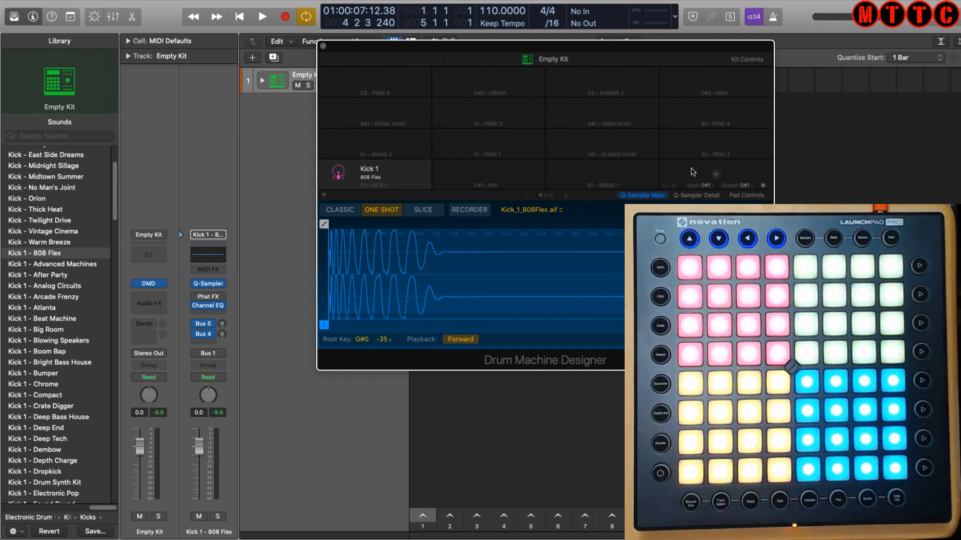
Load the Clap 1 - 808 Flex sound on the D#1 clap pad and close Drum Machine Designer
{"action": "left_click", "coordinate": [693, 173]}
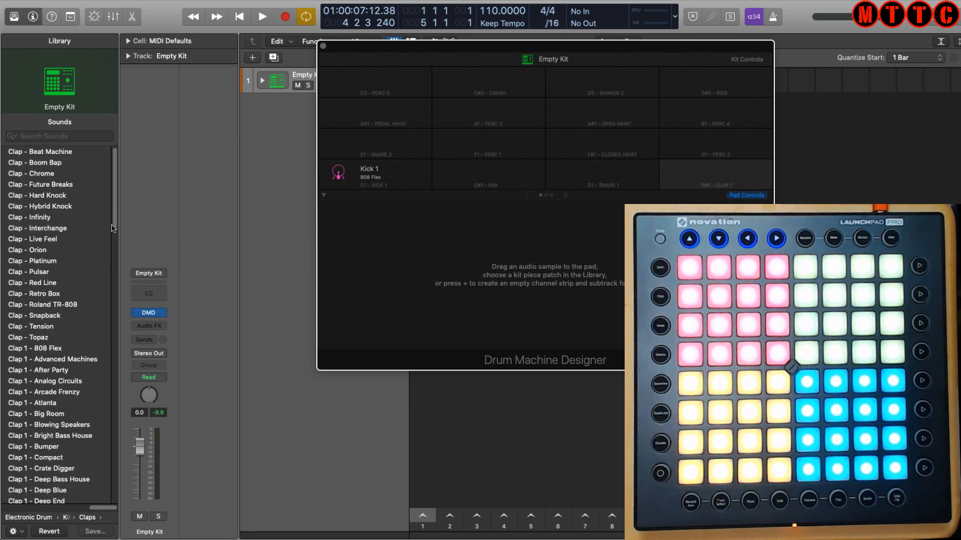
{"action": "left_click", "coordinate": [53, 349]}
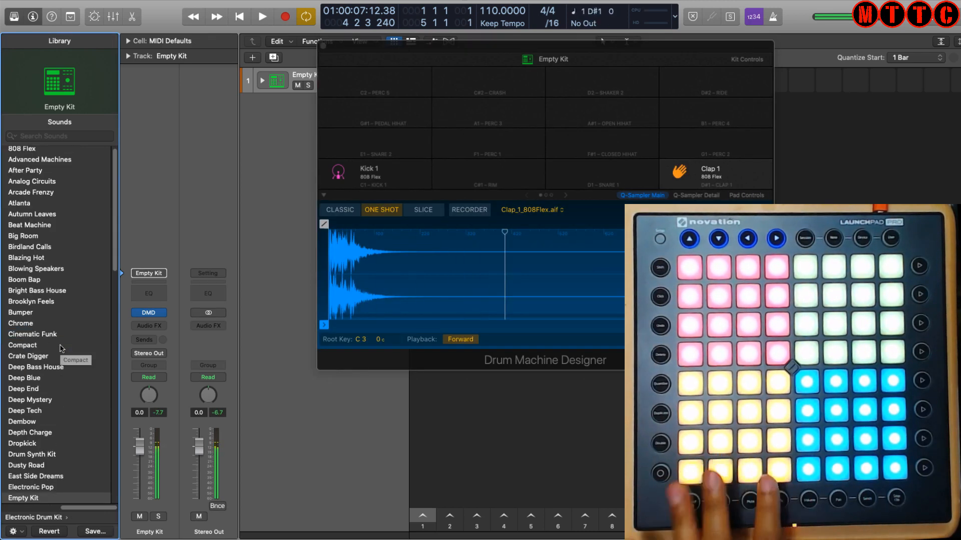
{"action": "left_click", "coordinate": [323, 47]}
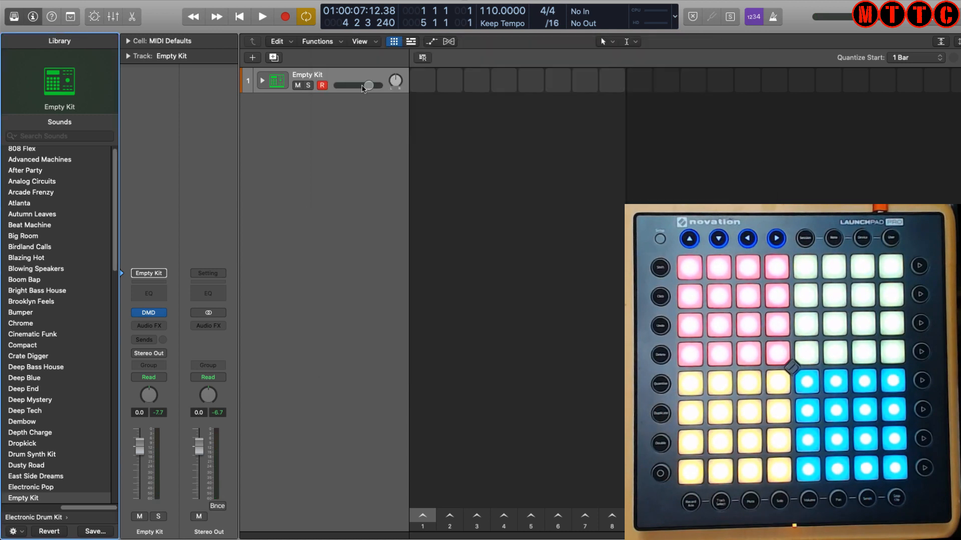
Select the Empty Kit track's first Live Loops cell and set the recording count-in to 2 Bars
{"action": "left_click", "coordinate": [422, 78]}
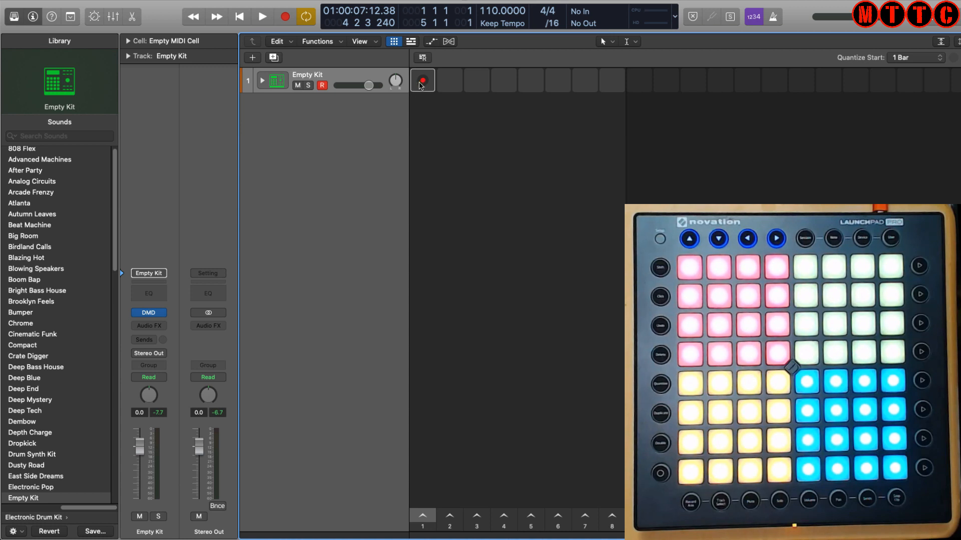
{"action": "left_click", "coordinate": [423, 78]}
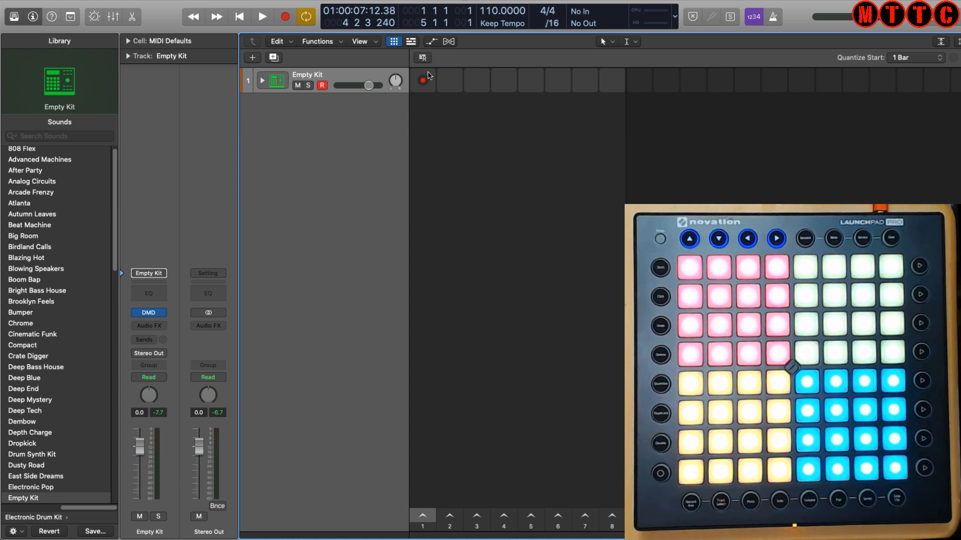
{"action": "left_click", "coordinate": [754, 18]}
{"action": "left_click", "coordinate": [755, 18]}
{"action": "right_click", "coordinate": [757, 19]}
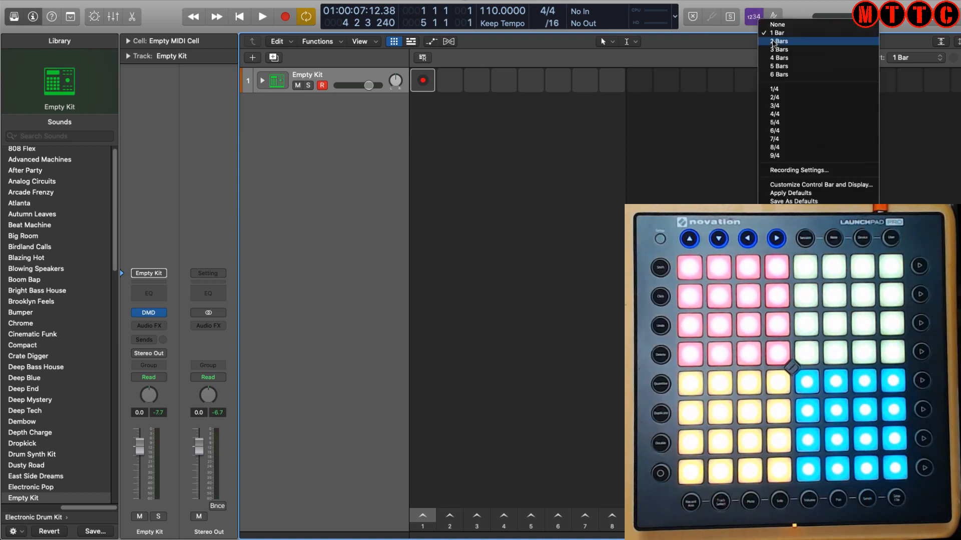
{"action": "left_click", "coordinate": [773, 43]}
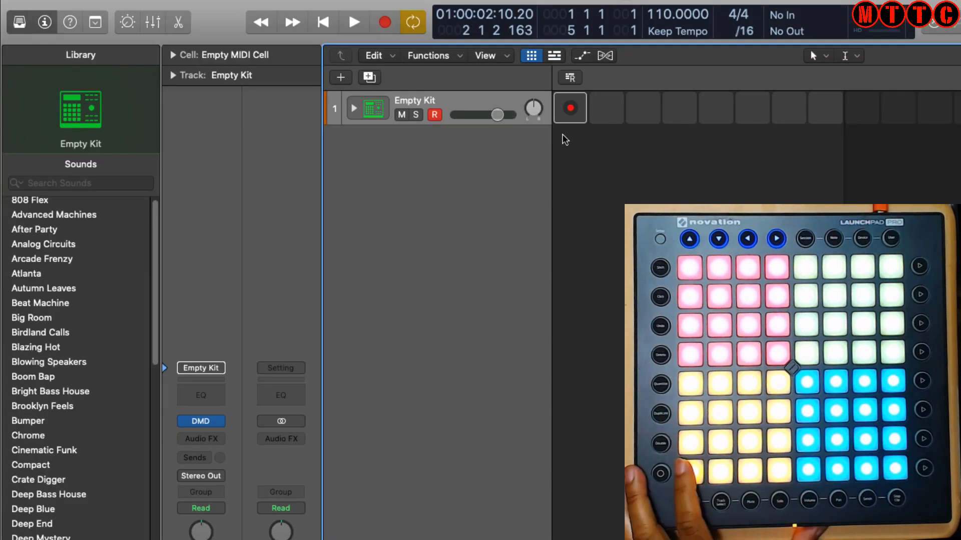
Record a kick pattern on the C1 pad into the Empty Kit track's first cell and open it in the Piano Roll
{"action": "left_click", "coordinate": [354, 22]}
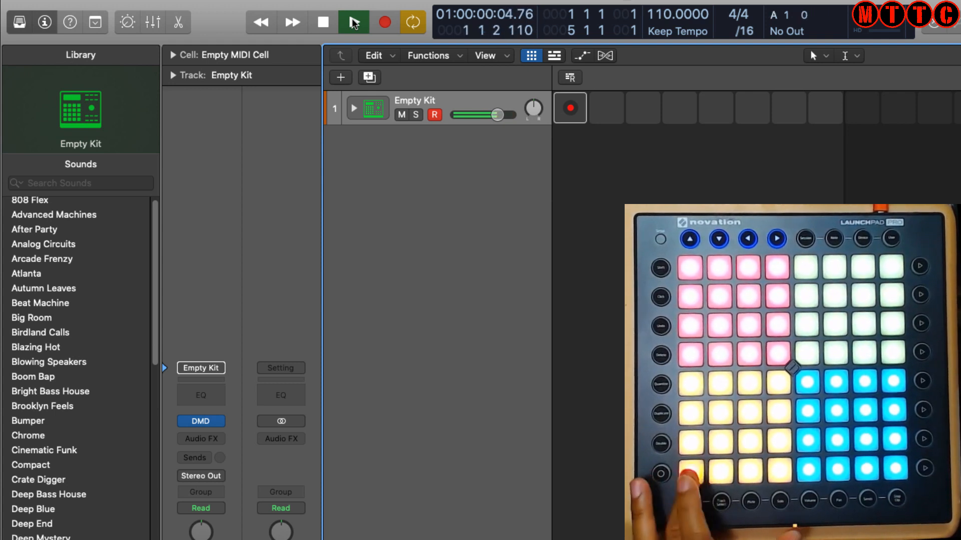
{"action": "left_click", "coordinate": [333, 22]}
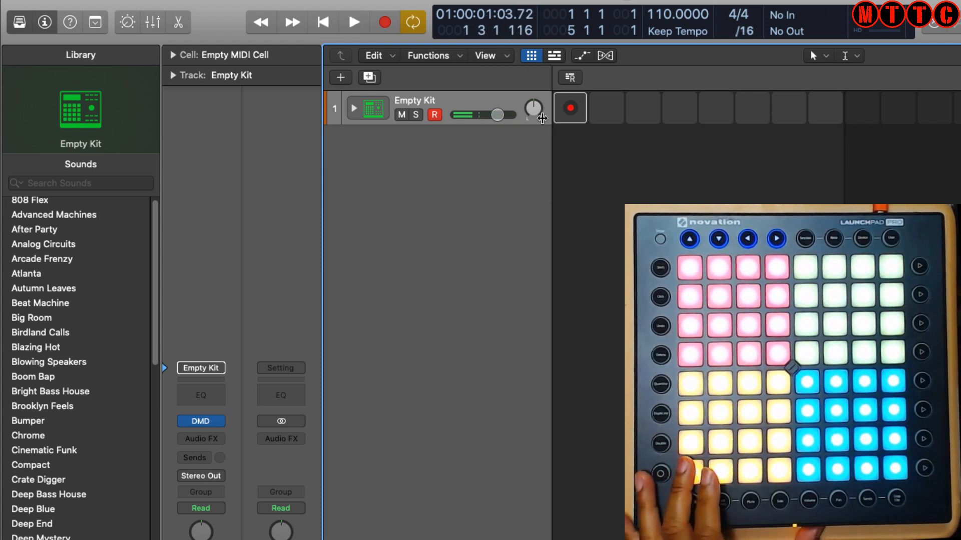
{"action": "left_click", "coordinate": [571, 109]}
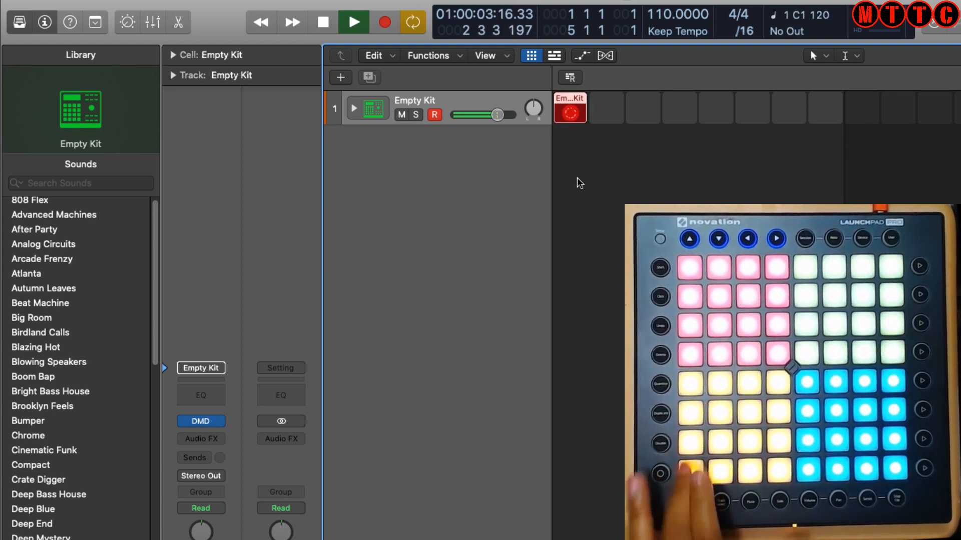
{"action": "left_click", "coordinate": [326, 28]}
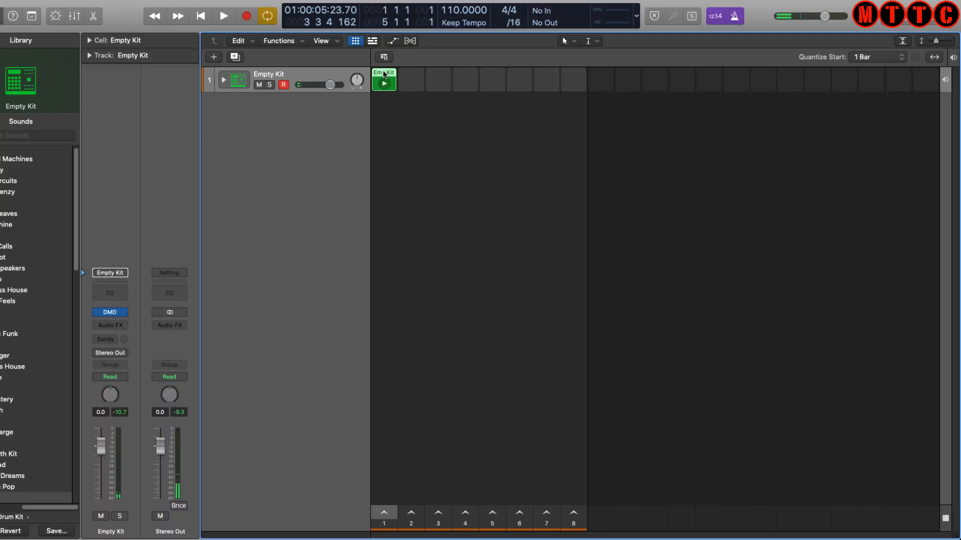
{"action": "double_click", "coordinate": [384, 79]}
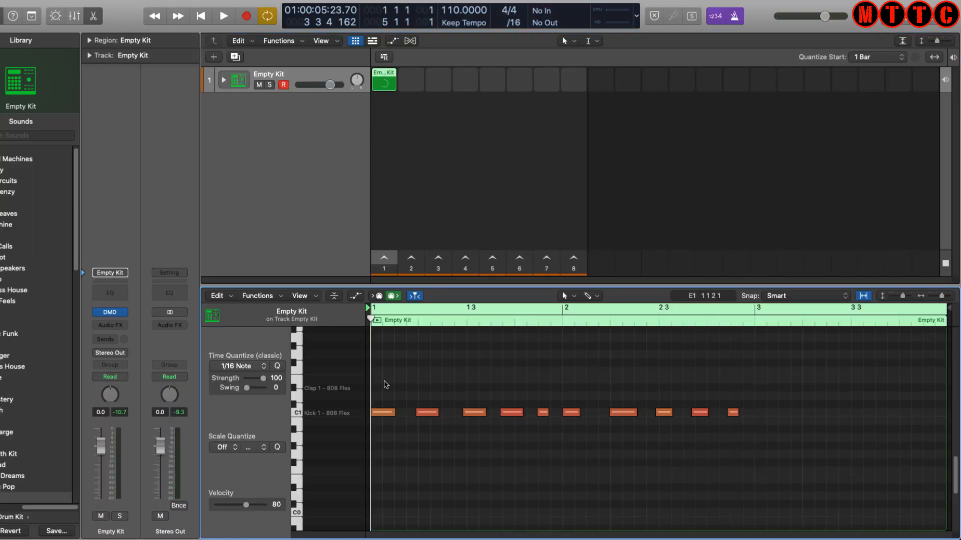
Quantize all recorded kick notes to 1/16 Note, shorten the cell's loop to 2 bars, and audition scene 1
{"action": "key", "text": "super+a"}
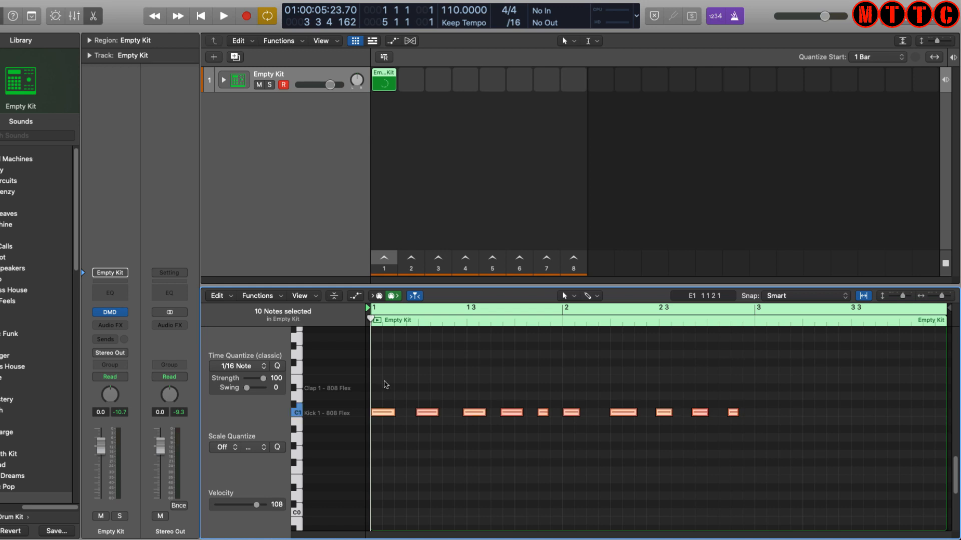
{"action": "key", "text": "q"}
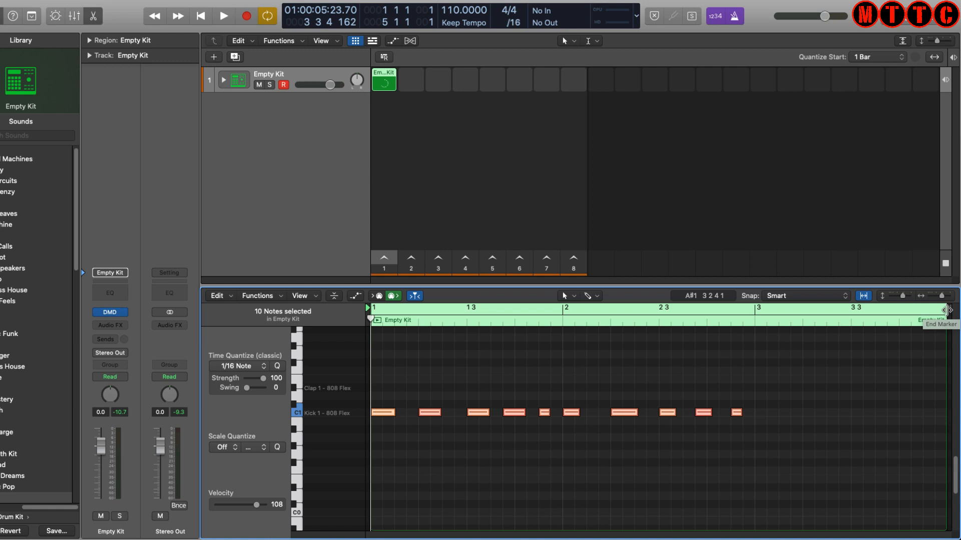
{"action": "left_click_drag", "start_coordinate": [946, 310], "coordinate": [753, 319]}
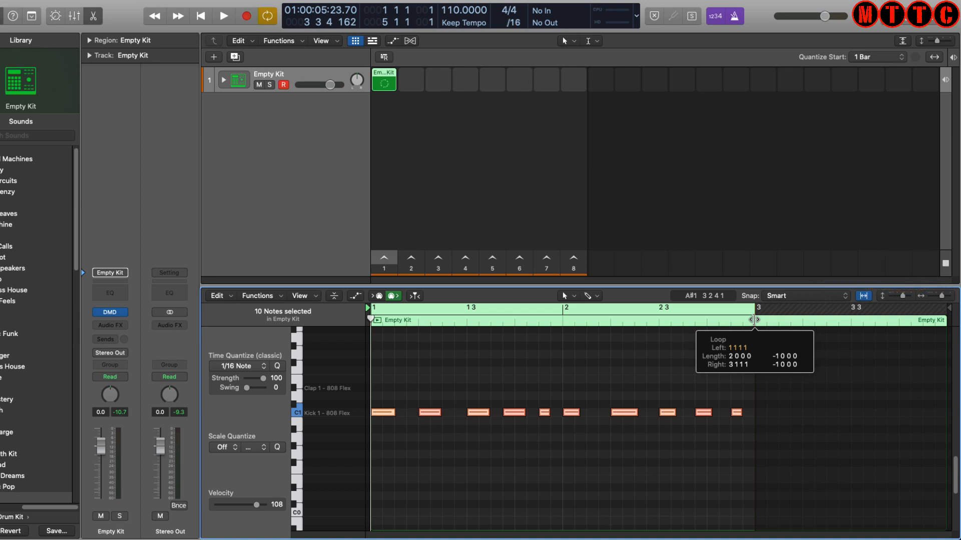
{"action": "left_click_drag", "start_coordinate": [754, 320], "coordinate": [754, 320]}
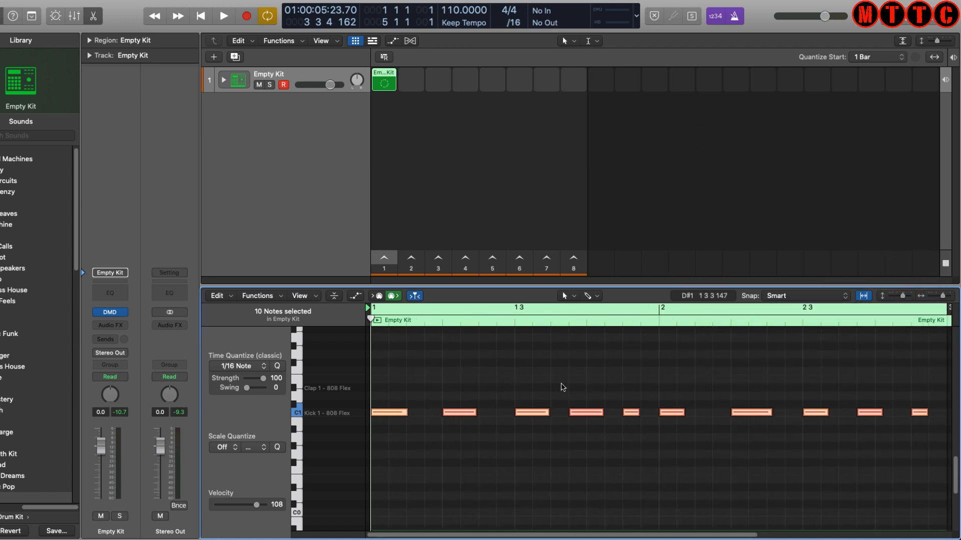
{"action": "left_click", "coordinate": [386, 257]}
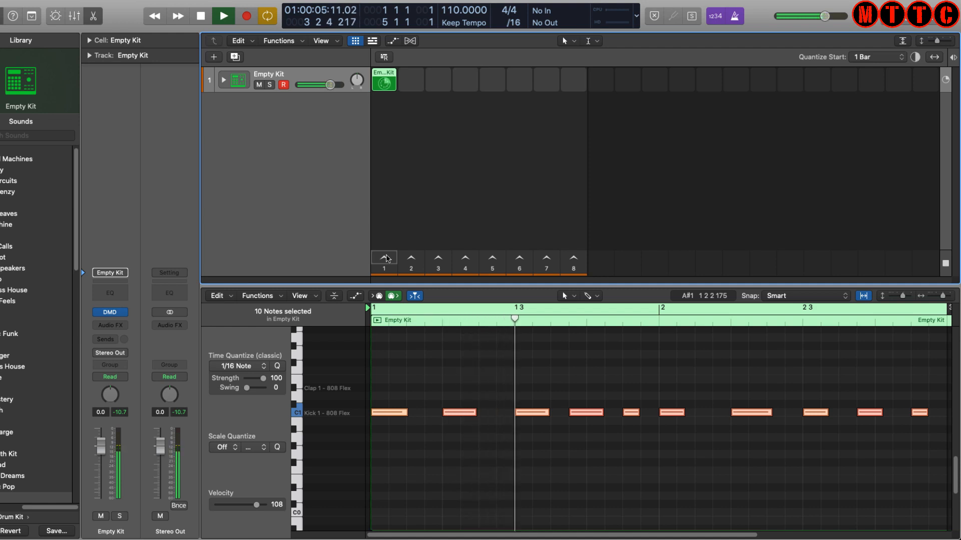
{"action": "key", "text": "space"}
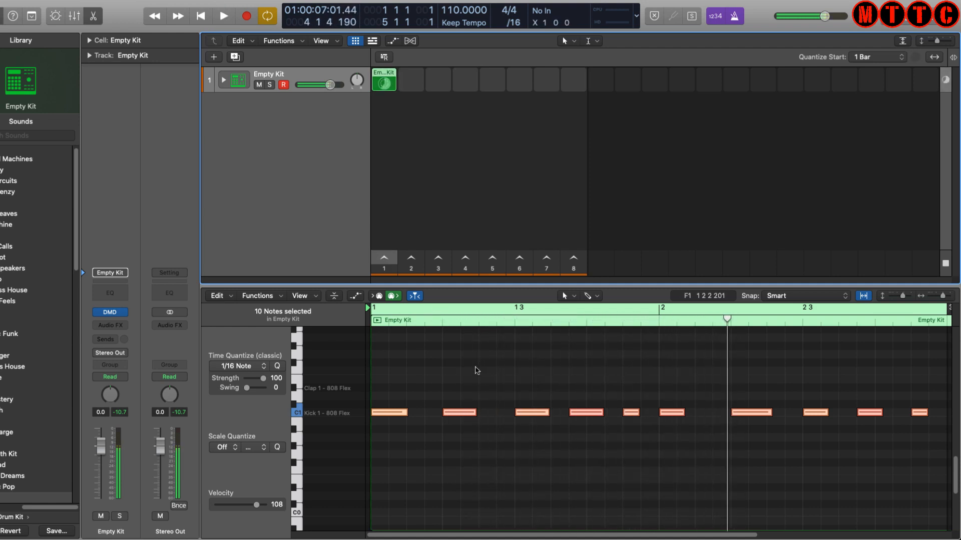
Apply the Fixed Velocity transform preset at 100 to all kick notes and audition the cell
{"action": "left_click", "coordinate": [553, 380]}
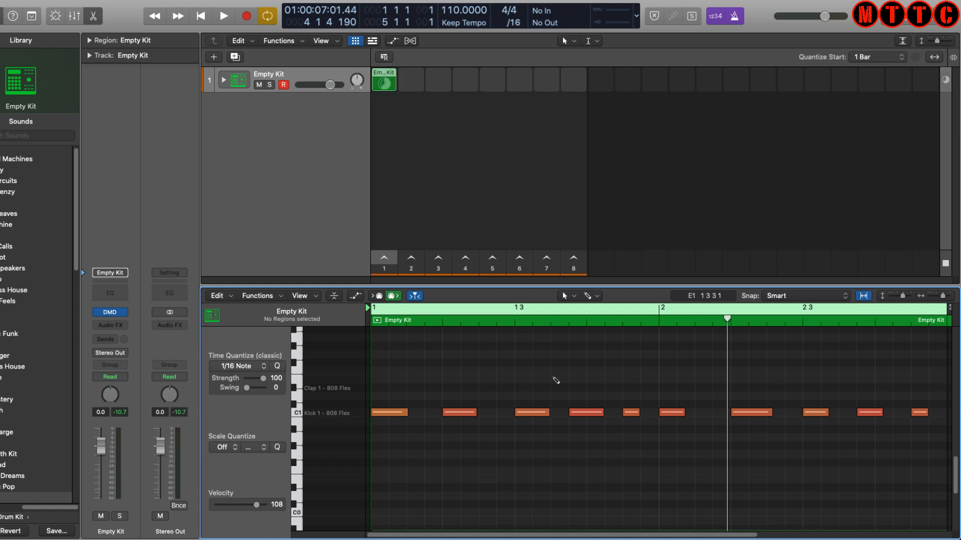
{"action": "key", "text": "super+9"}
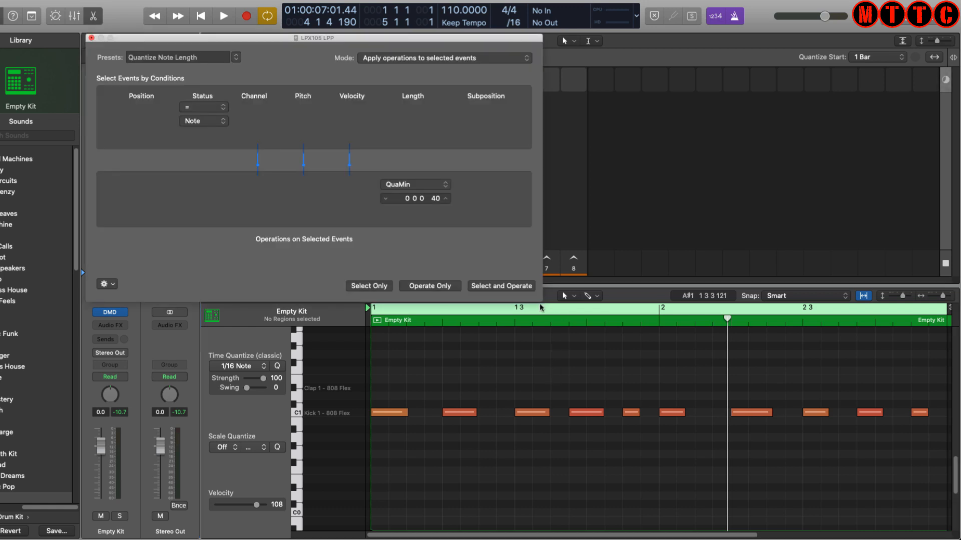
{"action": "left_click", "coordinate": [235, 57]}
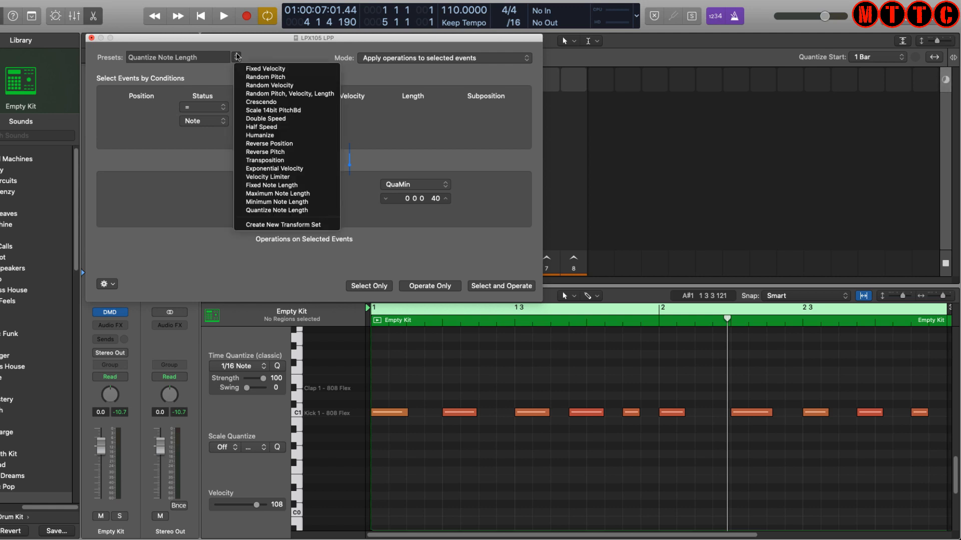
{"action": "left_click", "coordinate": [254, 69]}
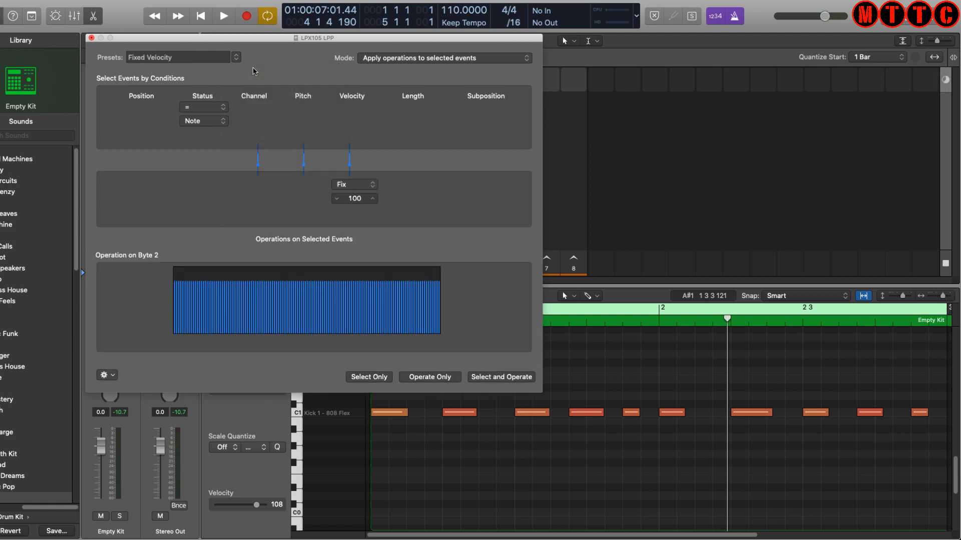
{"action": "left_click", "coordinate": [493, 379]}
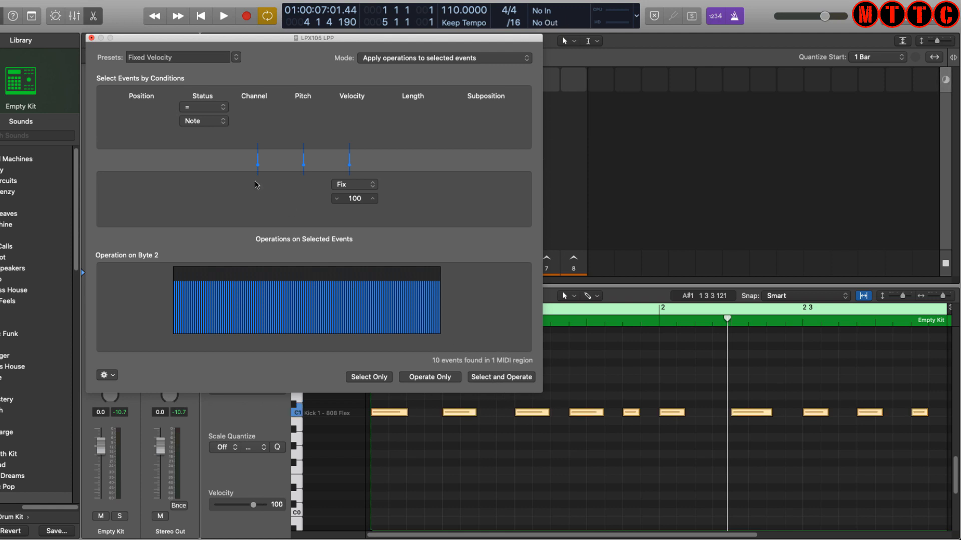
{"action": "left_click", "coordinate": [91, 39]}
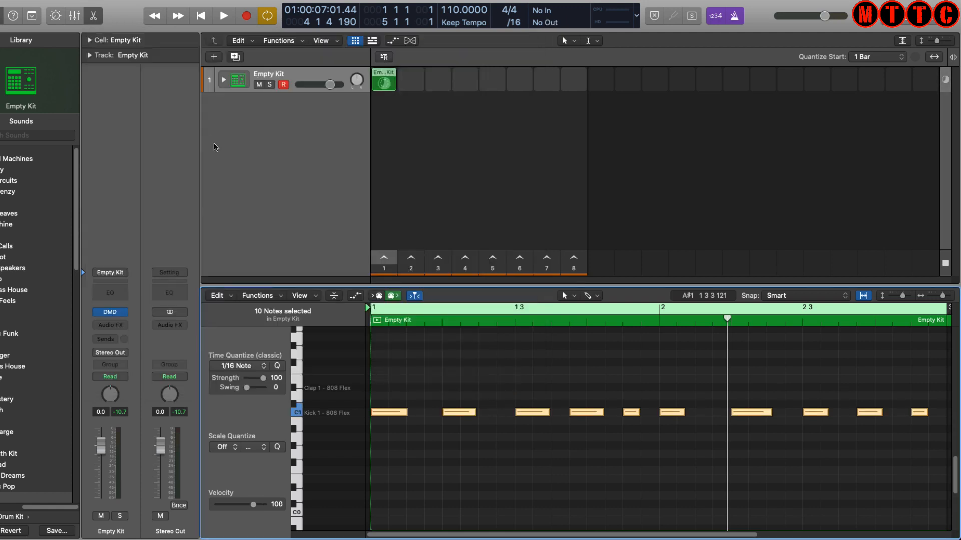
{"action": "left_click", "coordinate": [384, 258]}
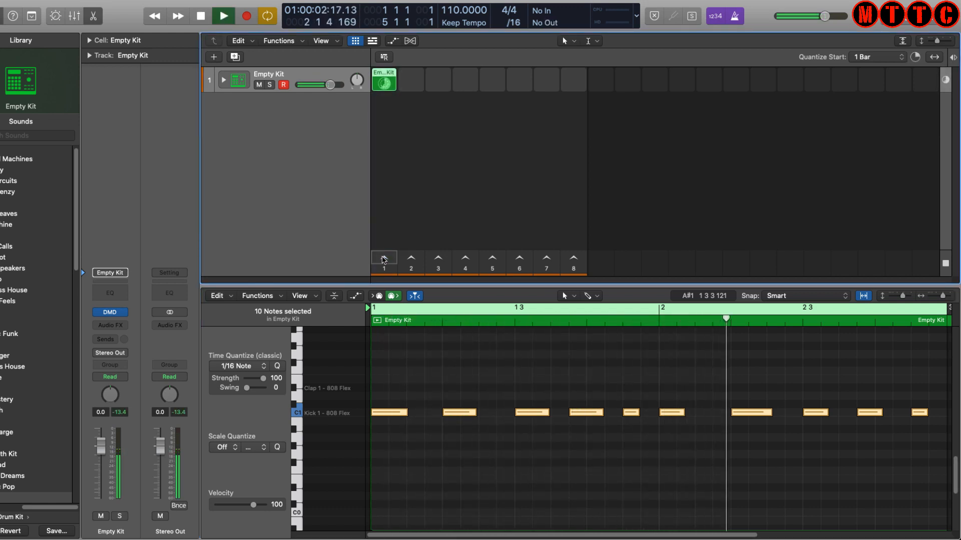
{"action": "key", "text": "space"}
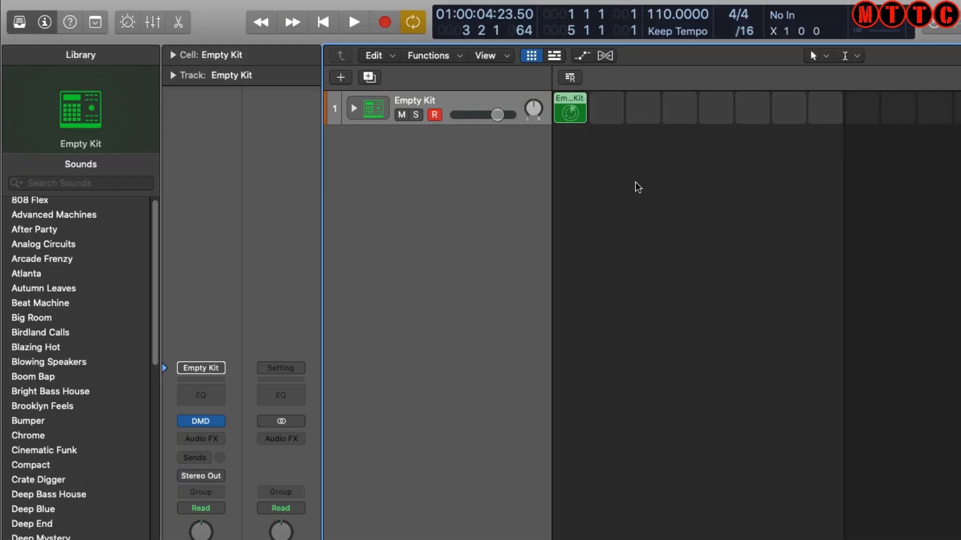
Record a clap pattern on the D#1 pad into the Empty Kit track's first cell and open it in the Piano Roll
{"action": "left_click", "coordinate": [564, 102]}
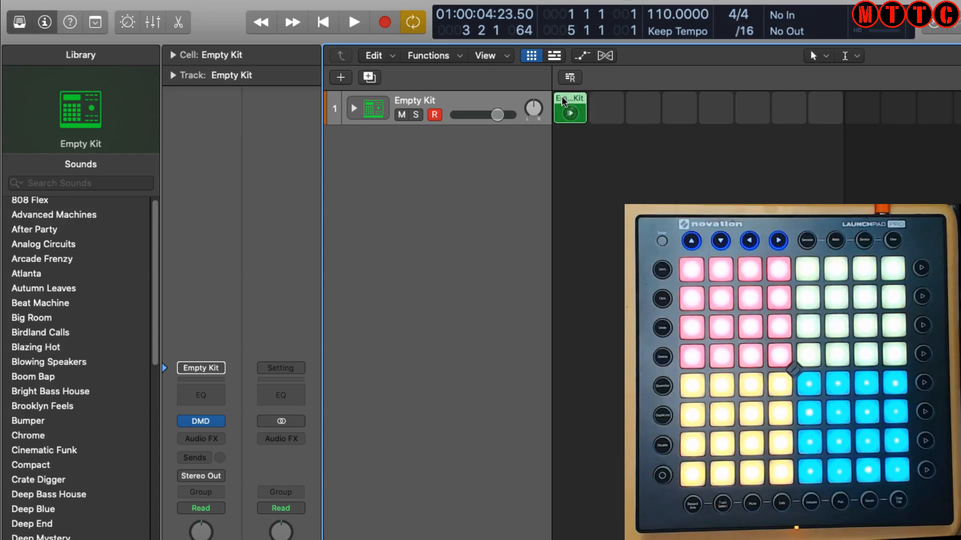
{"action": "key", "text": "alt+r"}
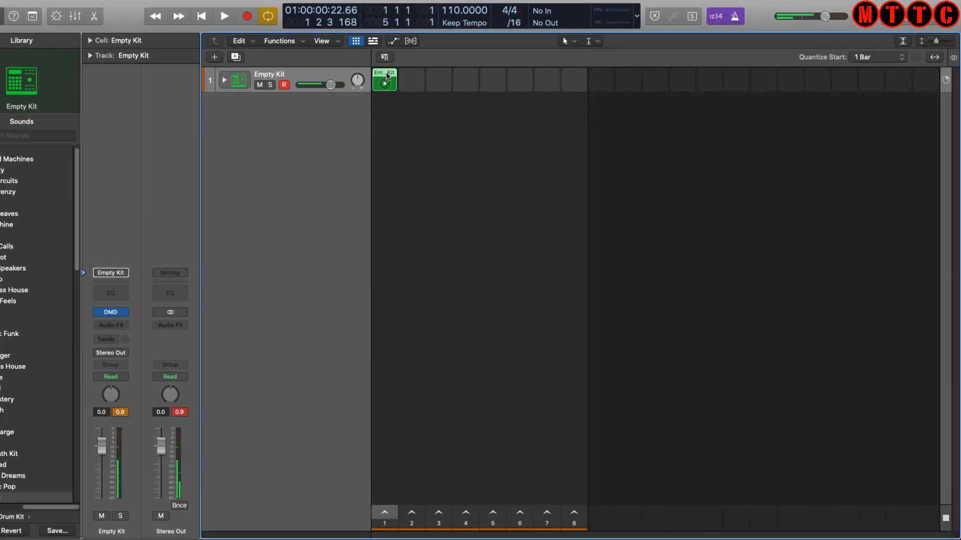
{"action": "double_click", "coordinate": [384, 79]}
Set the clap notes to a fixed velocity of 100 and quantize all notes in the cell to 1/16 Note
{"action": "left_click_drag", "start_coordinate": [402, 383], "coordinate": [656, 402]}
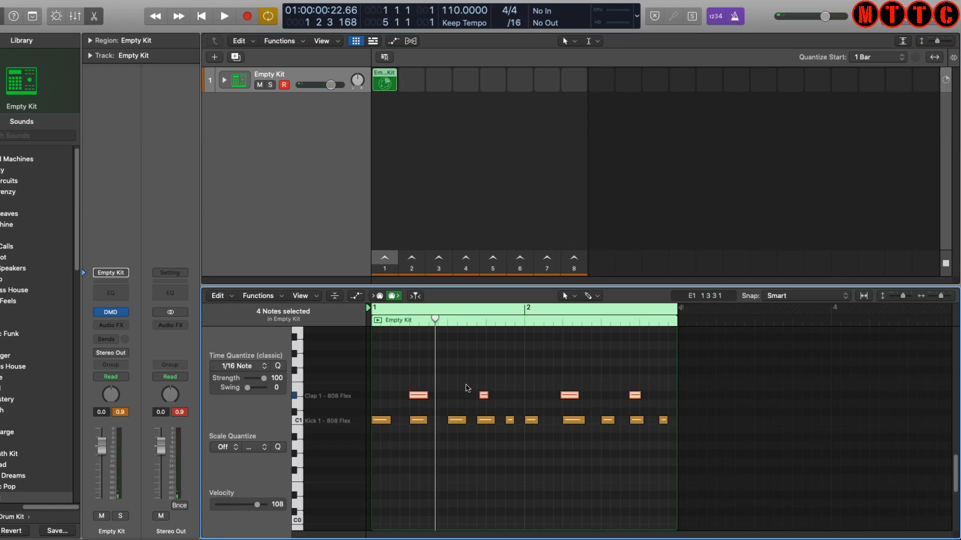
{"action": "key", "text": "super+4"}
{"action": "left_click", "coordinate": [427, 379]}
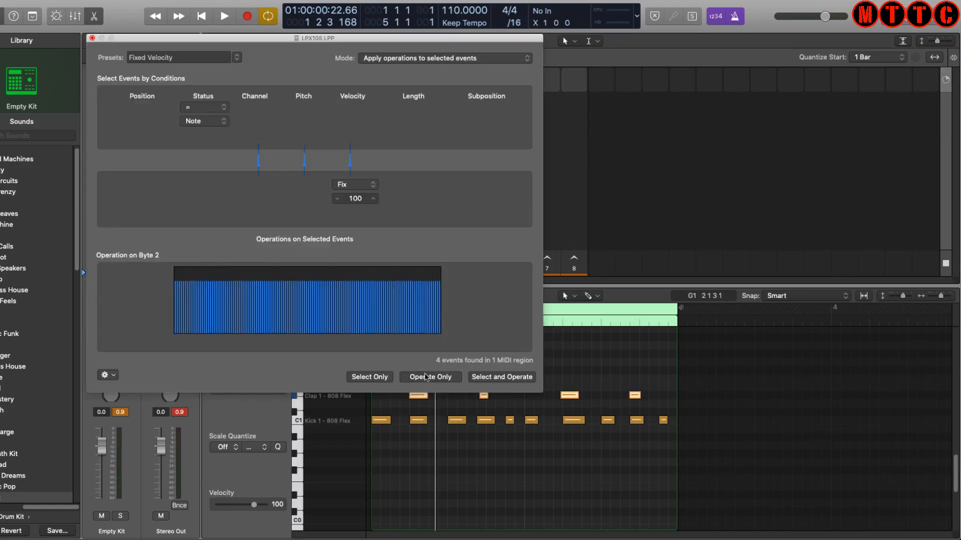
{"action": "left_click", "coordinate": [687, 374]}
{"action": "key", "text": "space"}
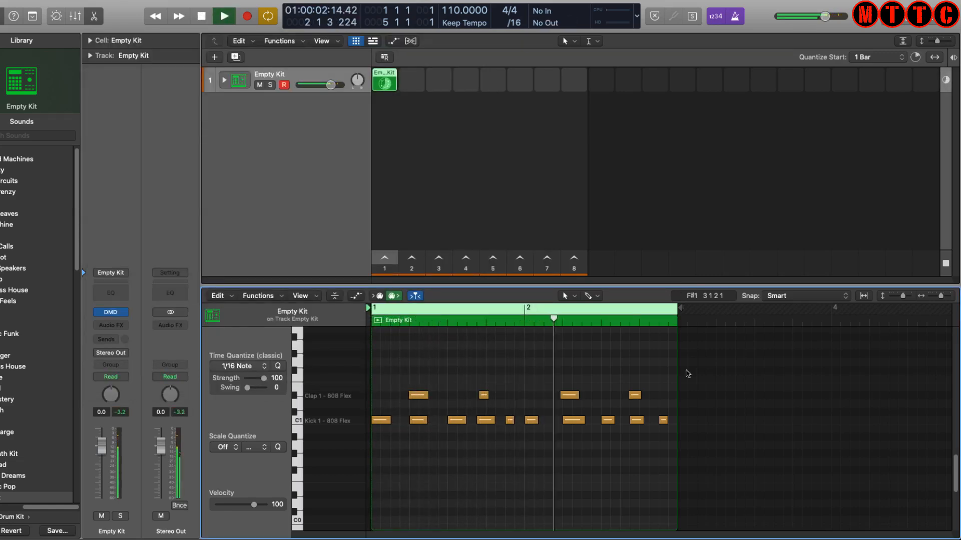
{"action": "key", "text": "space"}
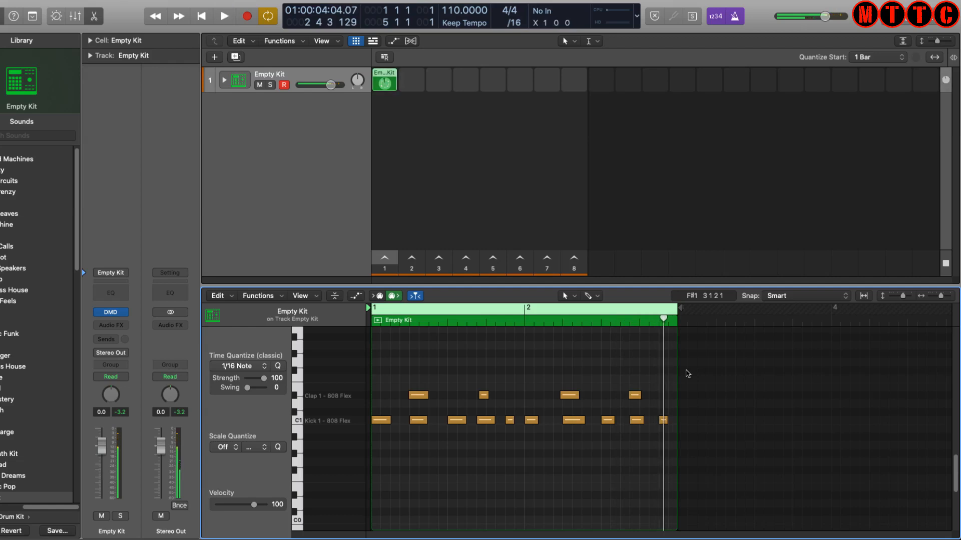
{"action": "key", "text": "super+a"}
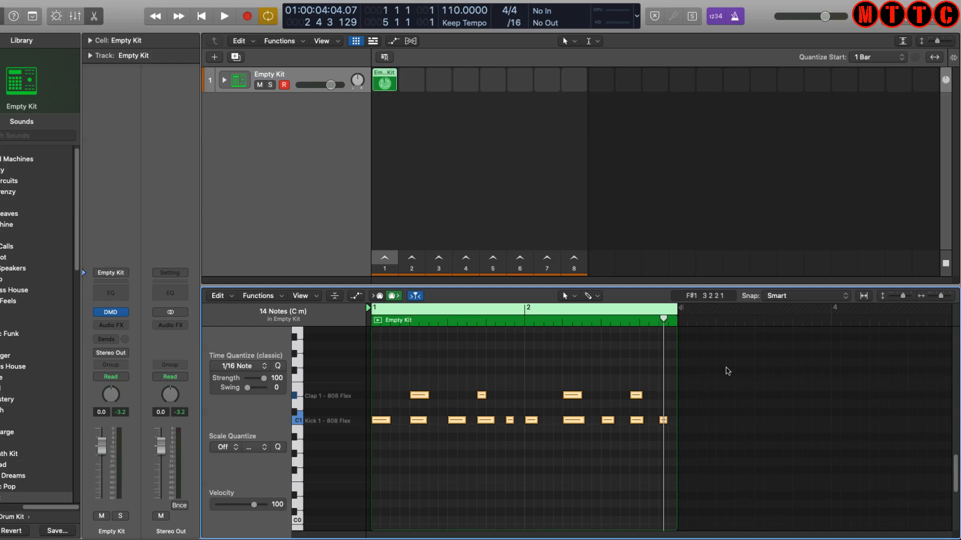
{"action": "key", "text": "e"}
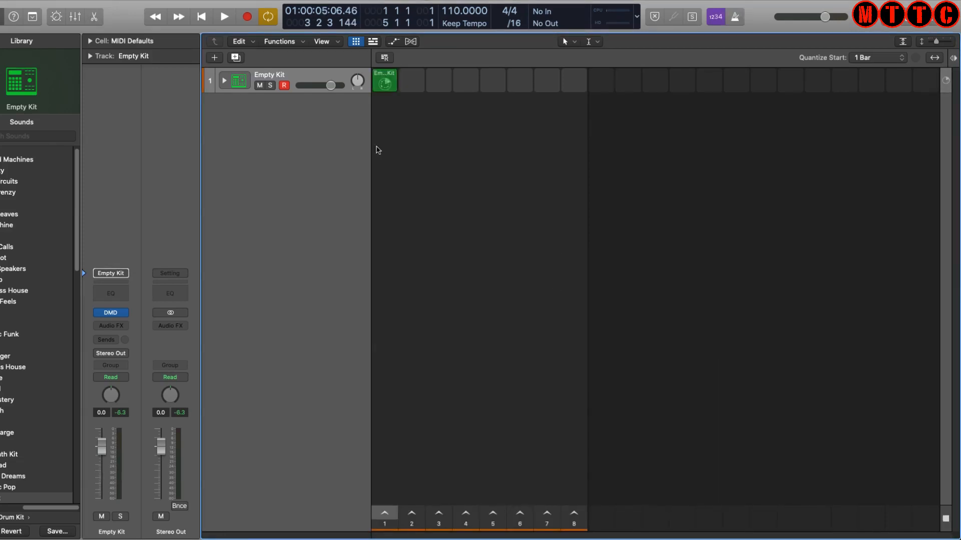
Expand the Empty Kit track stack, examine its Kick 1 and Clap 1 subtracks during playback, and collapse it
{"action": "left_click", "coordinate": [224, 81]}
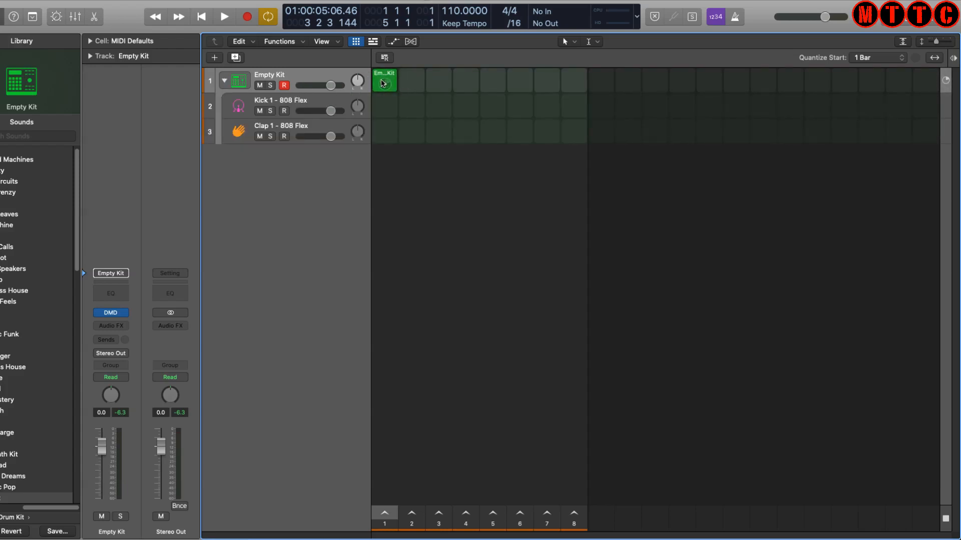
{"action": "left_click", "coordinate": [303, 102]}
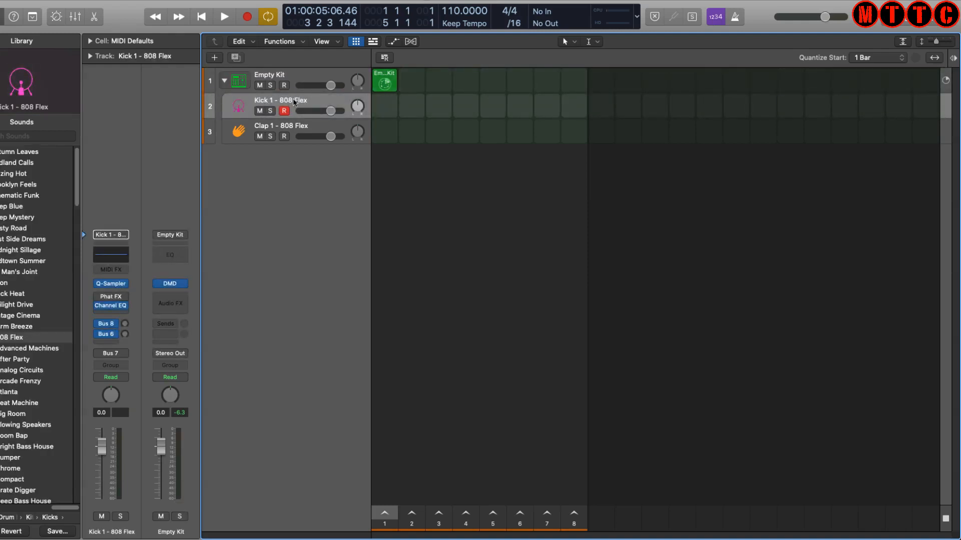
{"action": "left_click", "coordinate": [303, 126]}
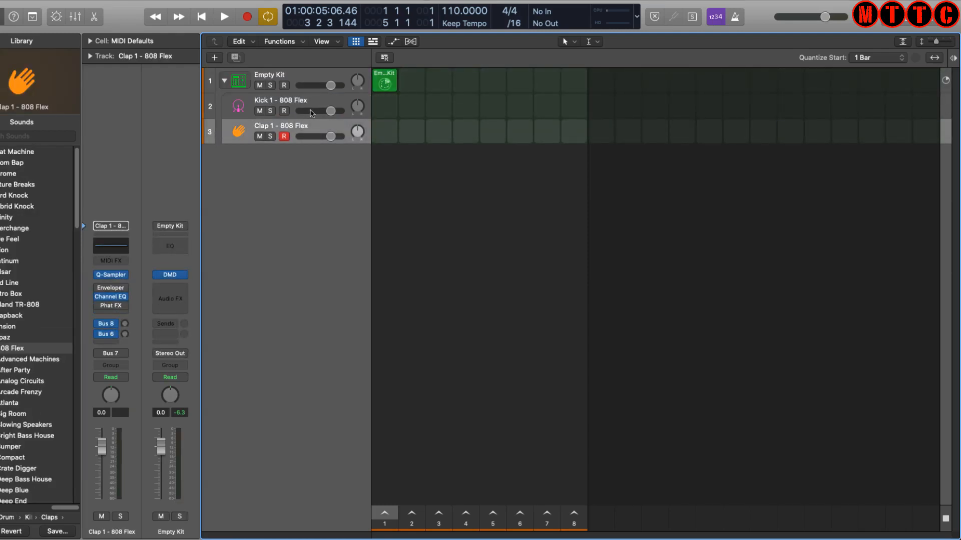
{"action": "key", "text": "space"}
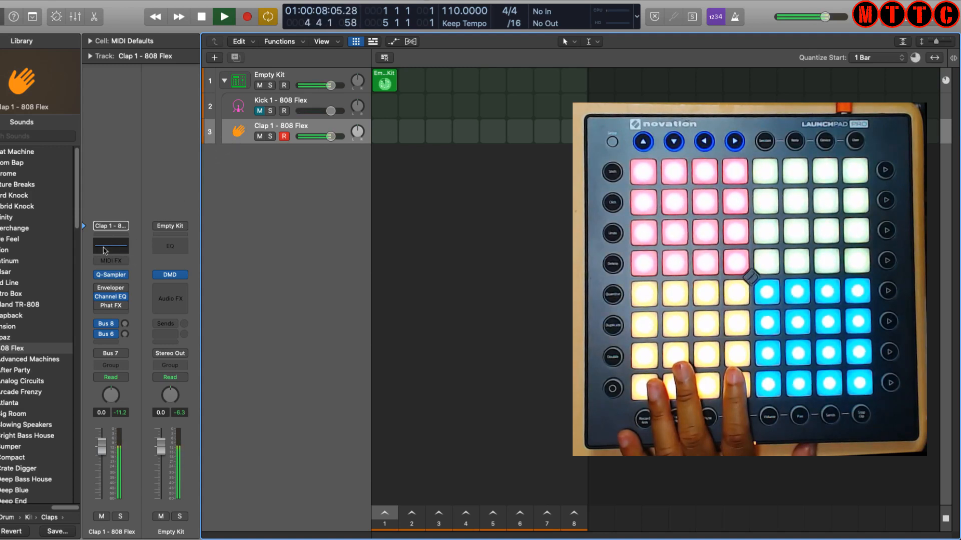
{"action": "left_click", "coordinate": [254, 98]}
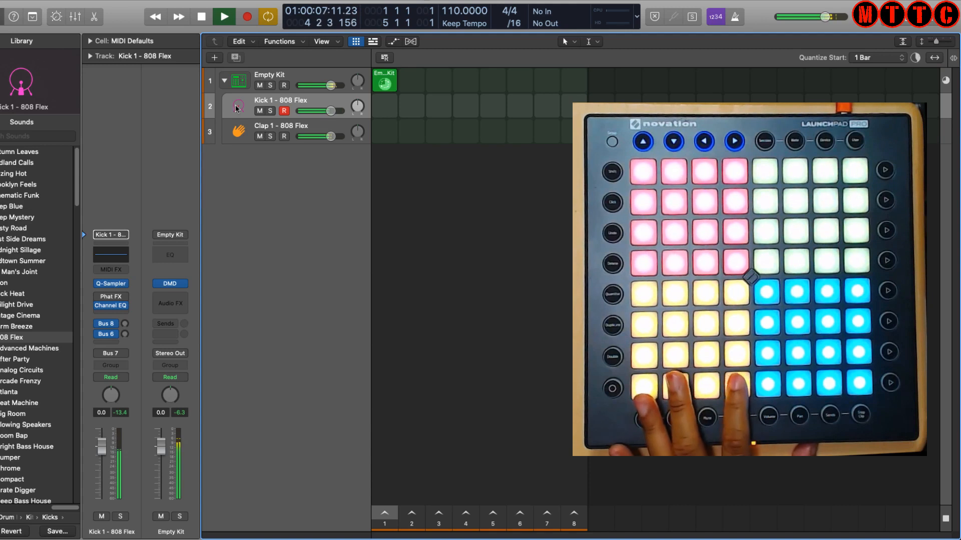
{"action": "key", "text": "space"}
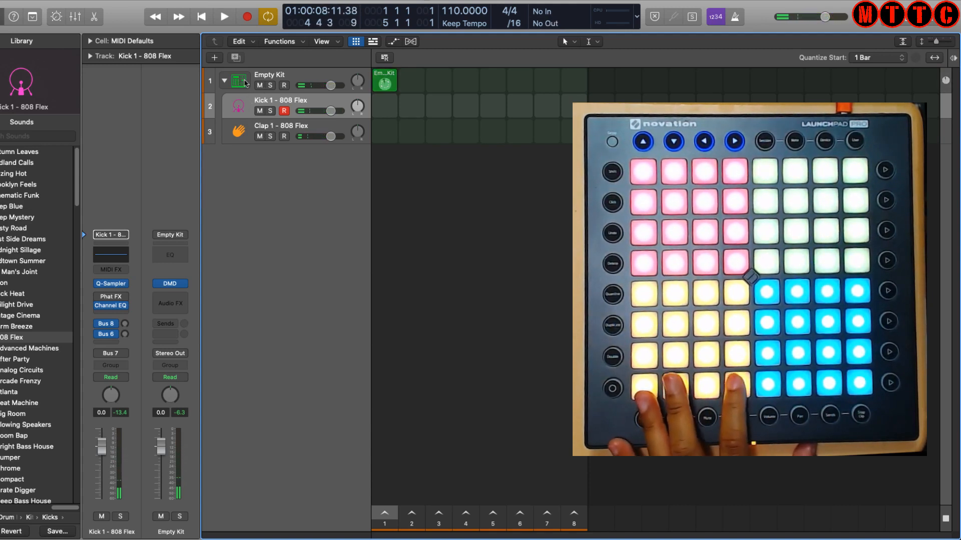
{"action": "left_click", "coordinate": [224, 83]}
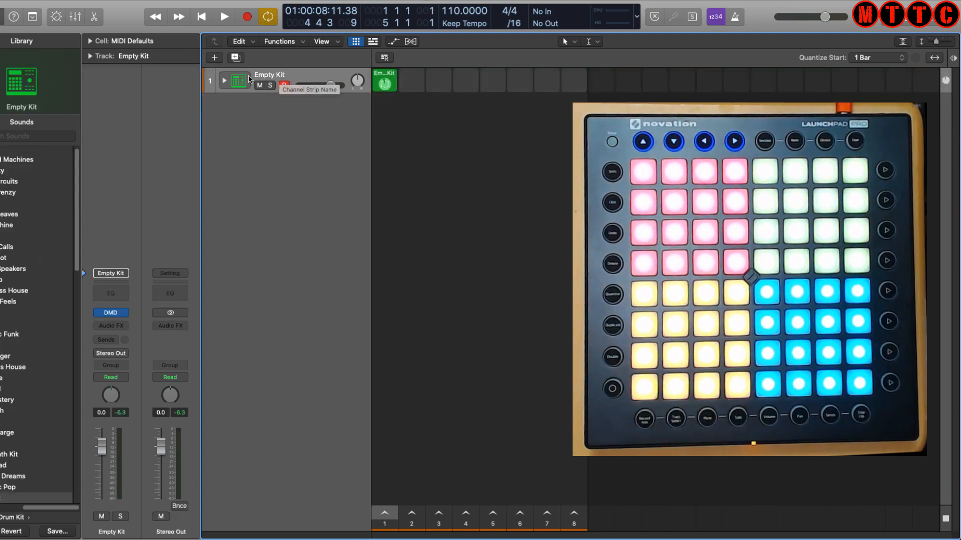
Rename the Empty Kit track as Kit
{"action": "double_click", "coordinate": [268, 74]}
{"action": "type", "text": "K"}
{"action": "key", "text": "Return"}
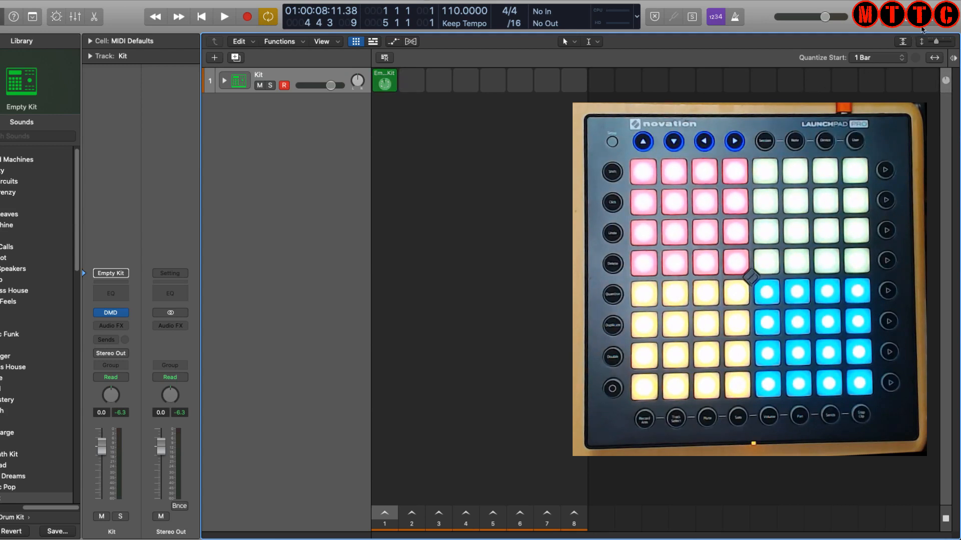
Search the Apple Loops for "shaker" and preview Finn - Shakers 2 together with the kit loop
{"action": "left_click", "coordinate": [929, 20]}
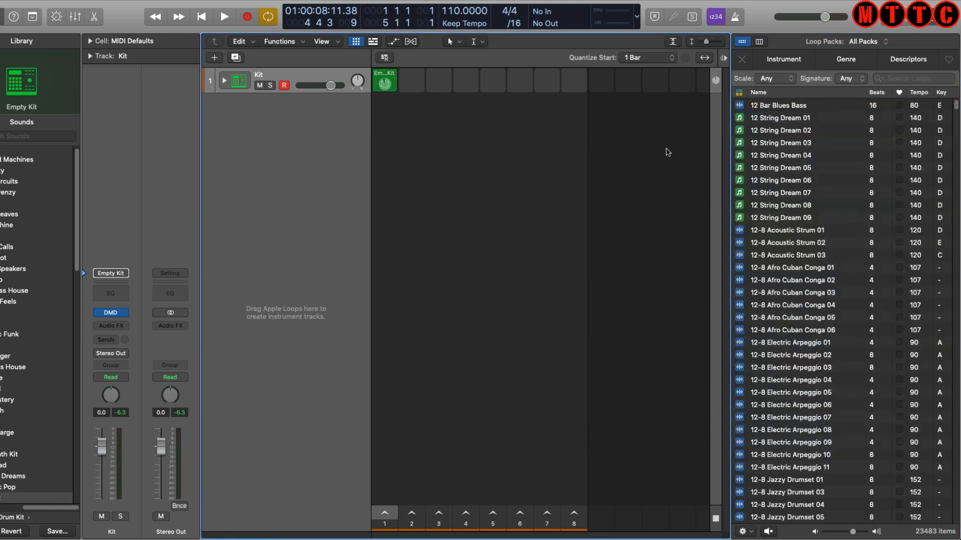
{"action": "left_click", "coordinate": [908, 78]}
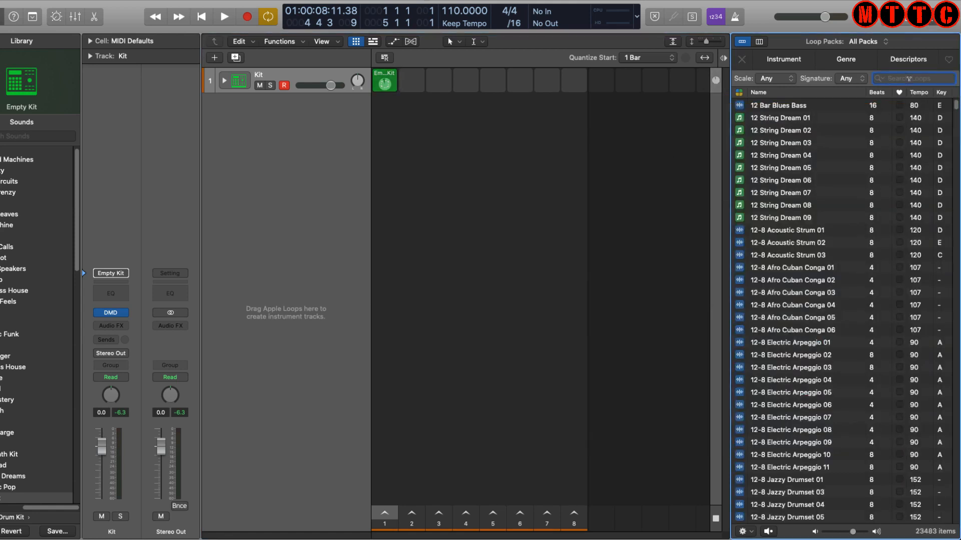
{"action": "type", "text": "shaker"}
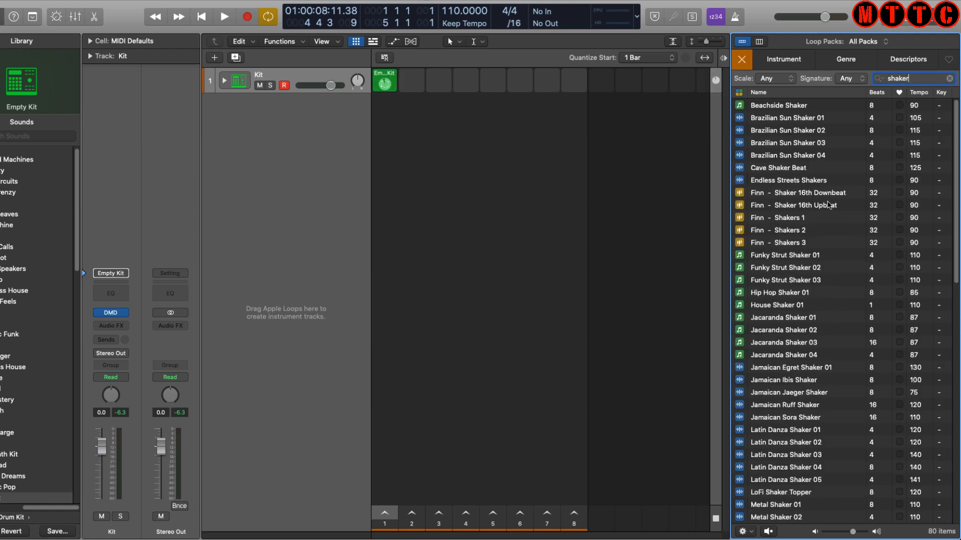
{"action": "left_click", "coordinate": [773, 231]}
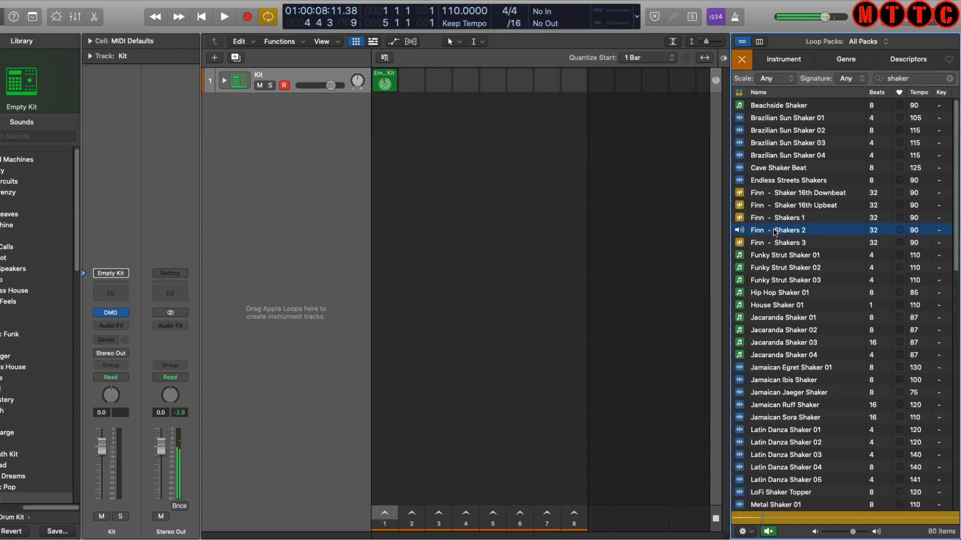
{"action": "key", "text": "space"}
{"action": "key", "text": "space"}
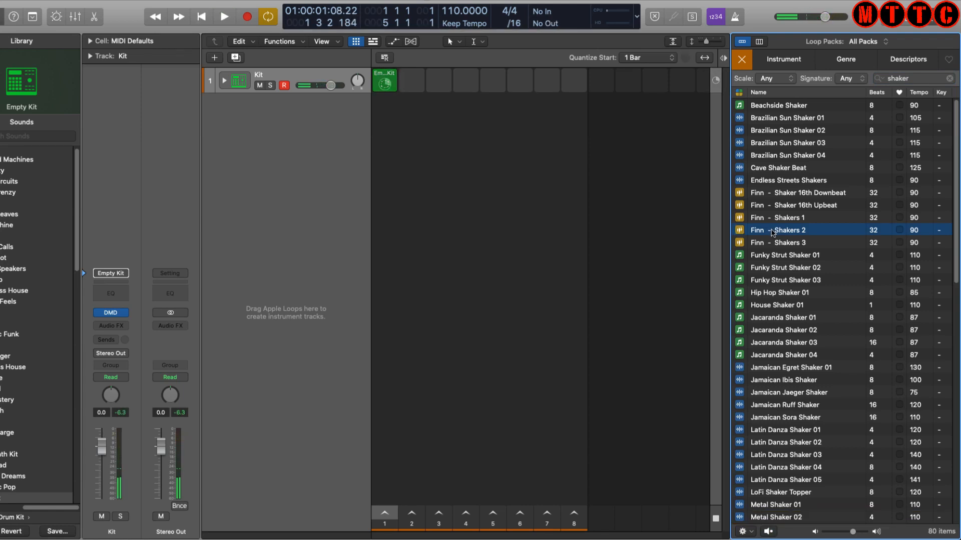
Add Finn - Shakers 2 to the first cell of a new track, play scene 1, and lower that track's volume to about -0.8 dB
{"action": "left_click_drag", "start_coordinate": [467, 176], "coordinate": [391, 513]}
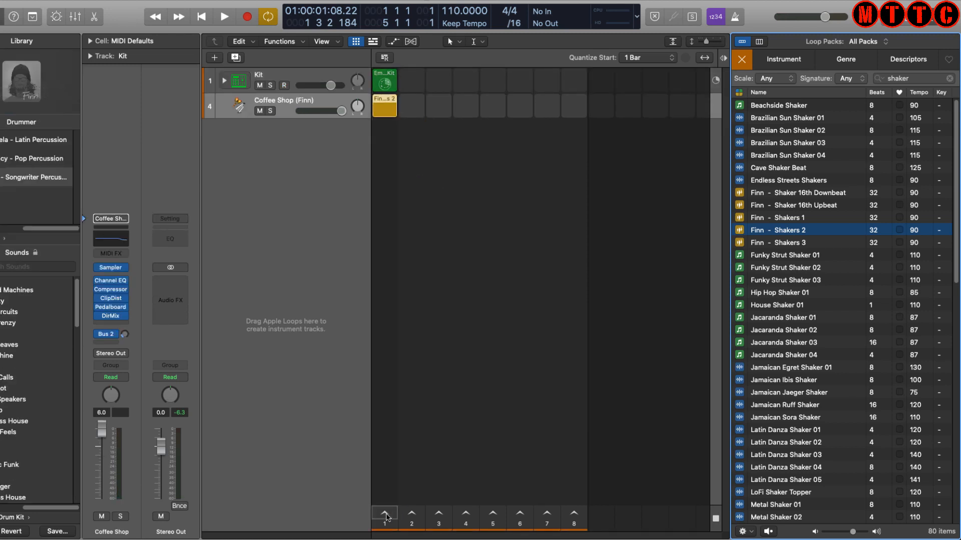
{"action": "left_click", "coordinate": [386, 517]}
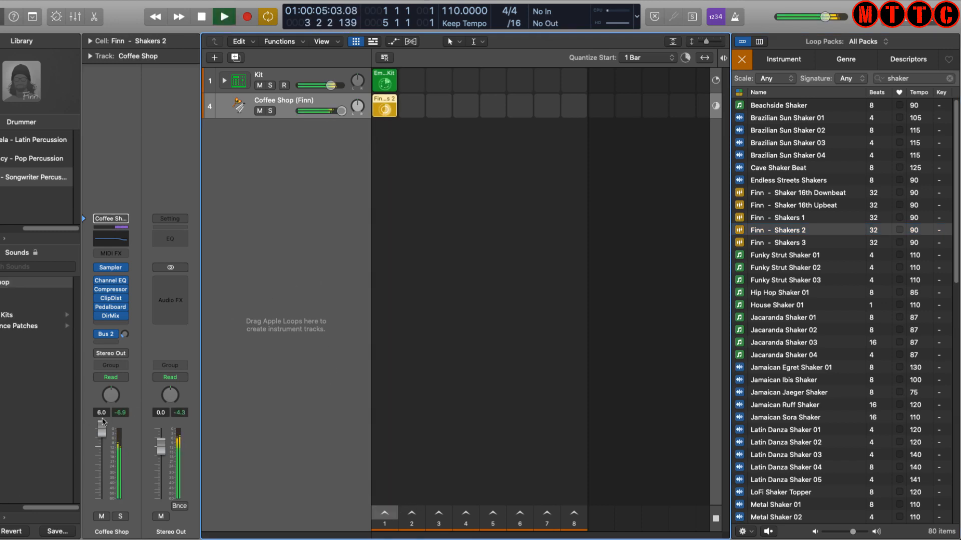
{"action": "left_click_drag", "start_coordinate": [101, 428], "coordinate": [101, 449]}
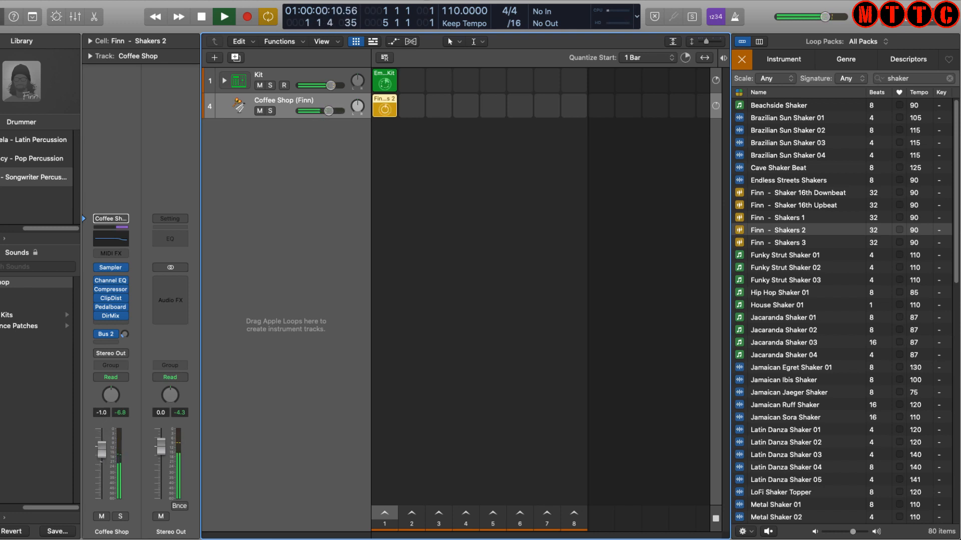
{"action": "key", "text": "space"}
Expand the Kit track stack, look at its Kick 1 and Clap 1 subtracks, and collapse it
{"action": "left_click", "coordinate": [224, 81]}
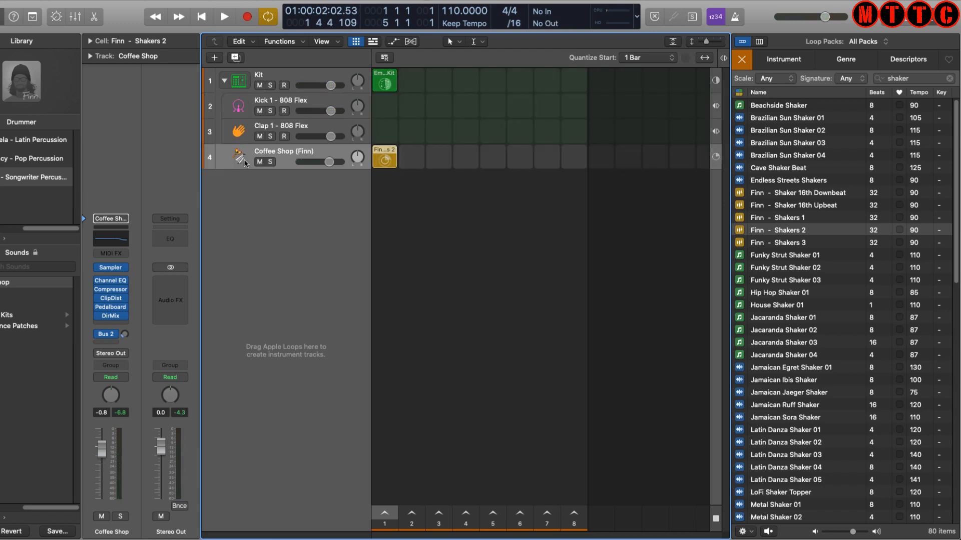
{"action": "left_click", "coordinate": [245, 111]}
{"action": "left_click", "coordinate": [241, 128]}
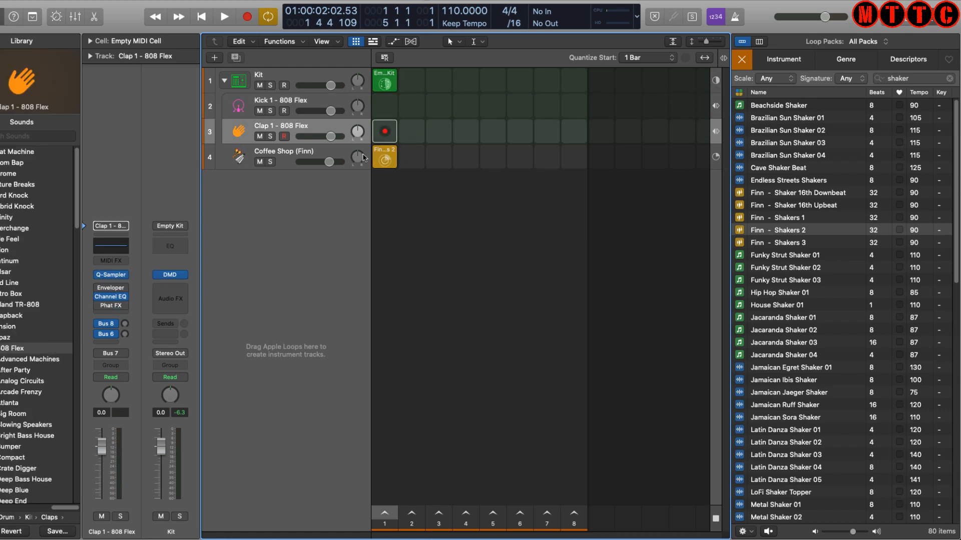
{"action": "left_click", "coordinate": [224, 83]}
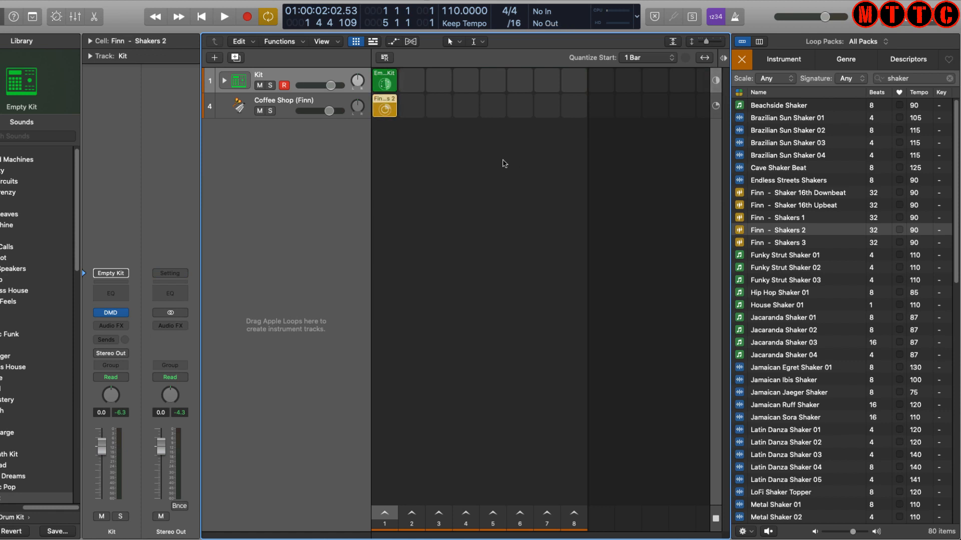
Open the Finn - Shakers 2 cell for editing and vary its beat between simple and complex at full loudness during scene 1 playback
{"action": "double_click", "coordinate": [387, 102]}
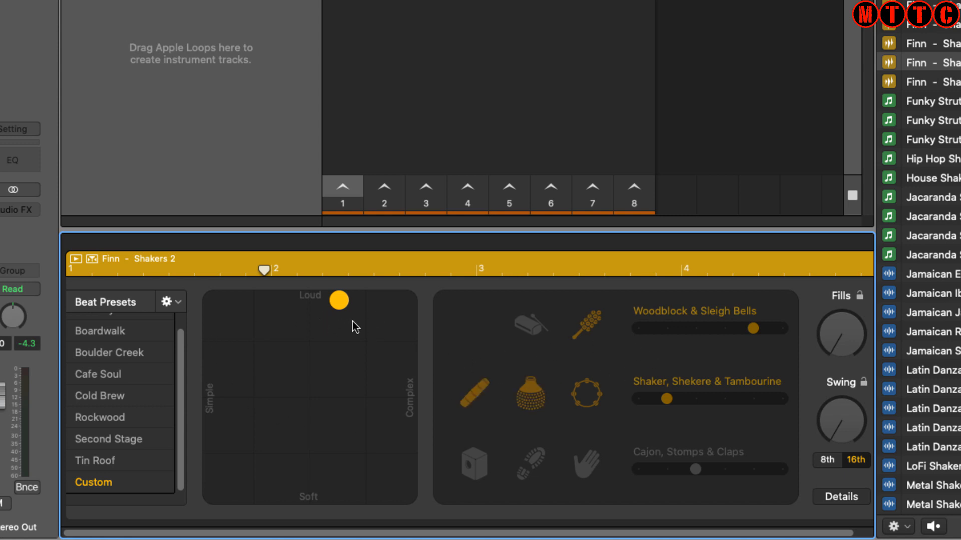
{"action": "left_click", "coordinate": [339, 184]}
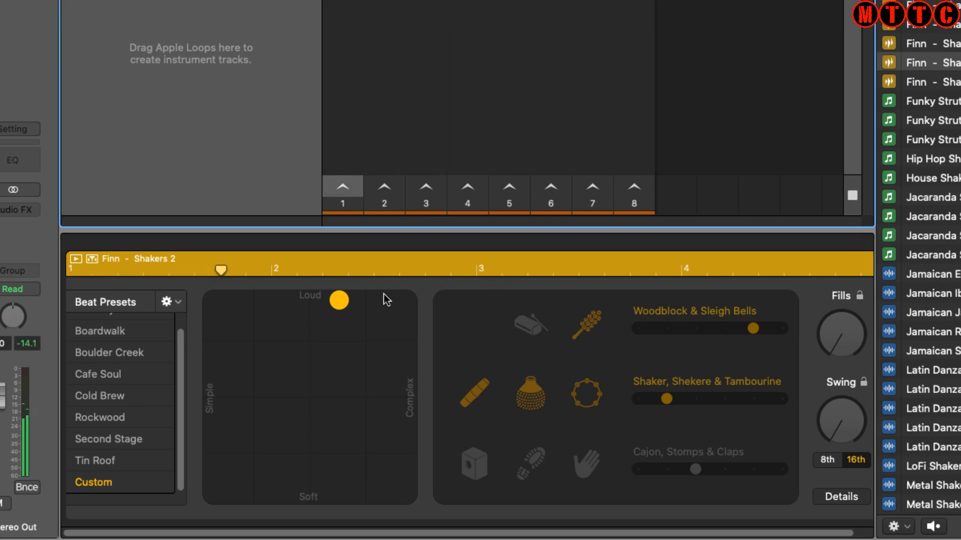
{"action": "left_click_drag", "start_coordinate": [341, 300], "coordinate": [212, 300]}
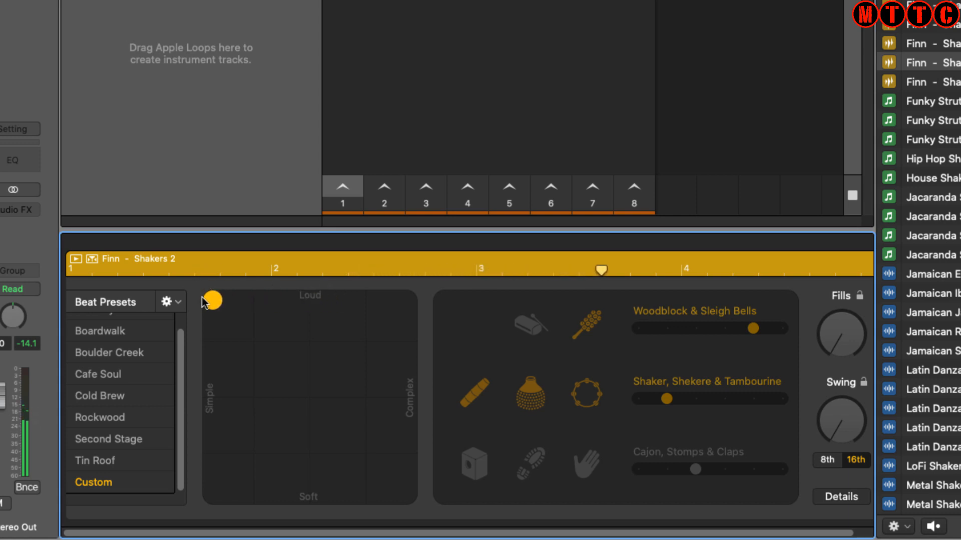
{"action": "left_click_drag", "start_coordinate": [209, 300], "coordinate": [447, 279]}
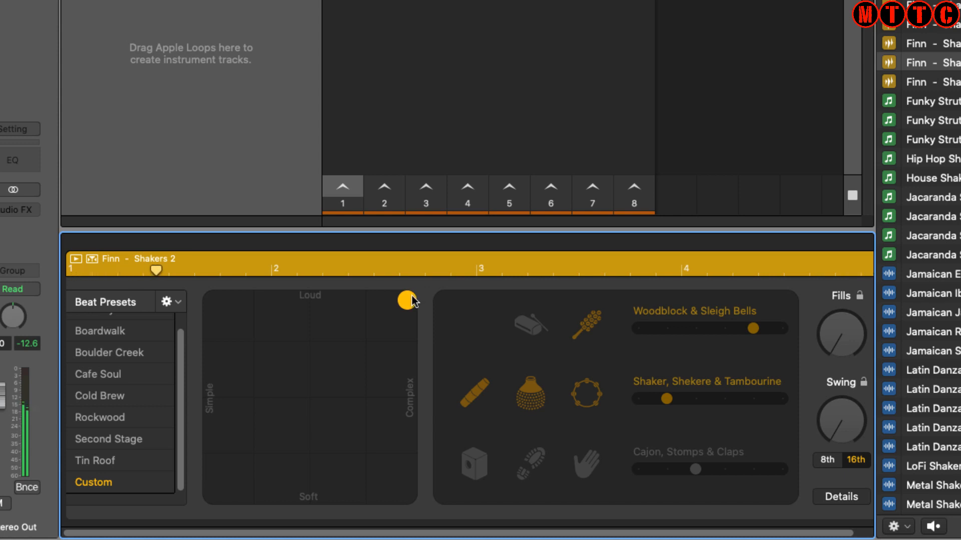
{"action": "left_click_drag", "start_coordinate": [412, 295], "coordinate": [321, 294]}
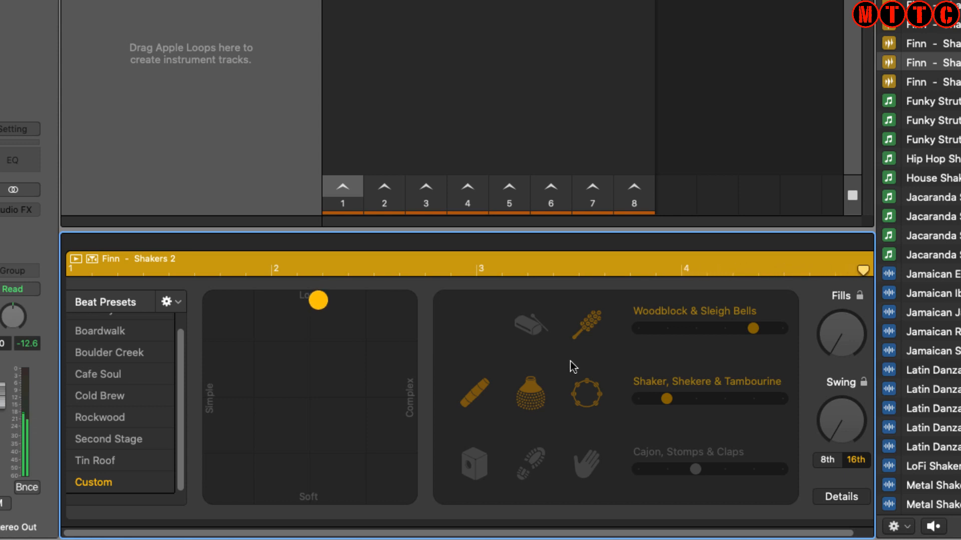
Add the woodblock to the shaker beat, make the pattern slightly softer and more complex, and close the editor
{"action": "left_click", "coordinate": [529, 326]}
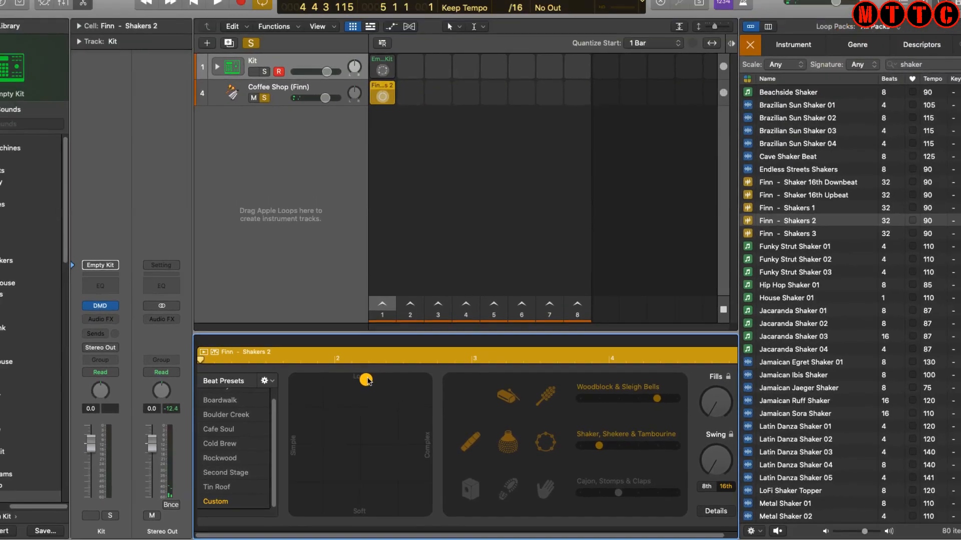
{"action": "left_click_drag", "start_coordinate": [319, 300], "coordinate": [333, 314]}
{"action": "left_click_drag", "start_coordinate": [379, 396], "coordinate": [386, 402]}
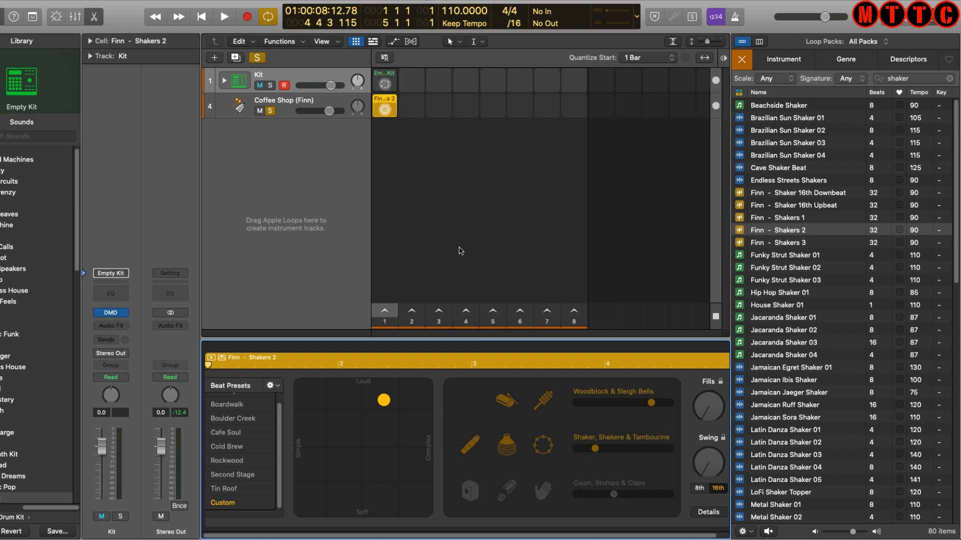
{"action": "key", "text": "e"}
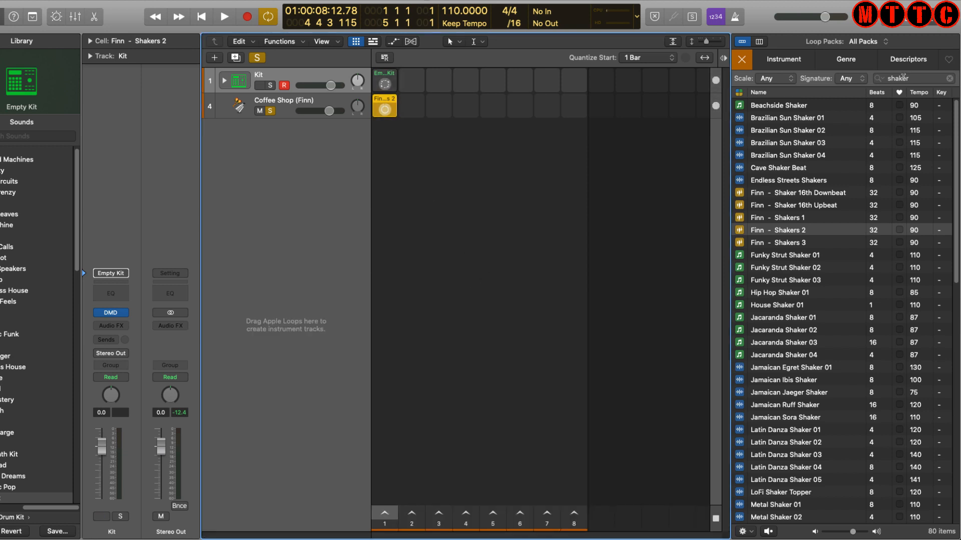
Search the Apple Loops for "hat", preview Shuffle Hat Beat, and add it to the first cell of a new track
{"action": "left_click", "coordinate": [950, 79]}
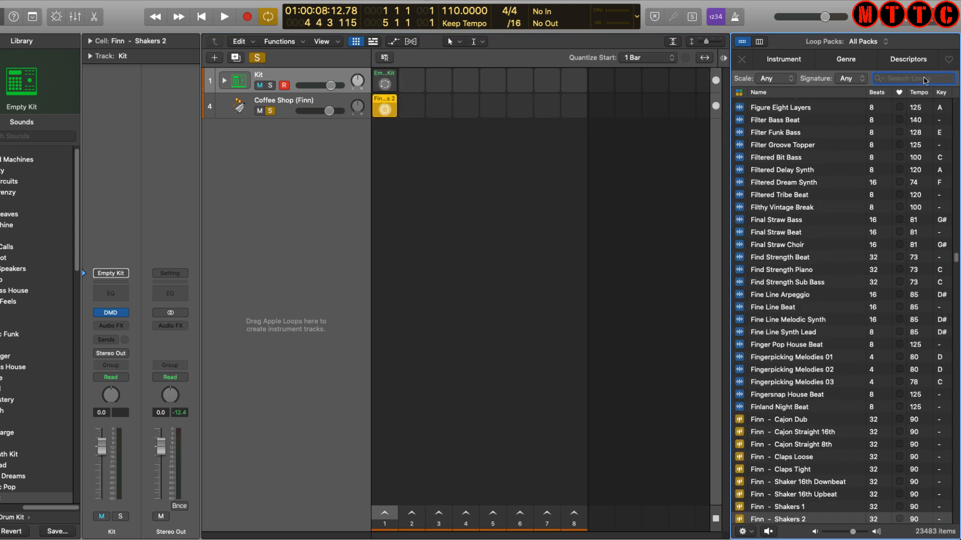
{"action": "type", "text": "hat"}
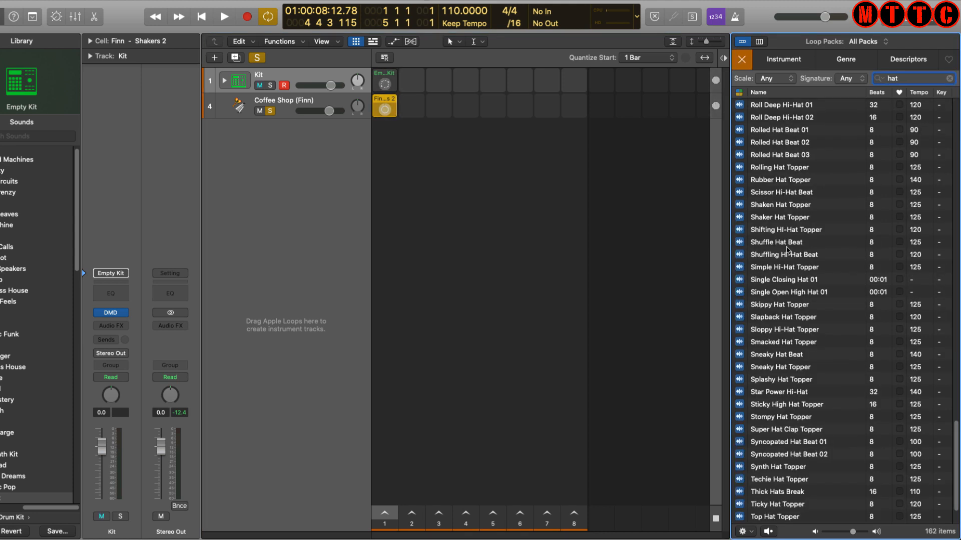
{"action": "left_click", "coordinate": [782, 244]}
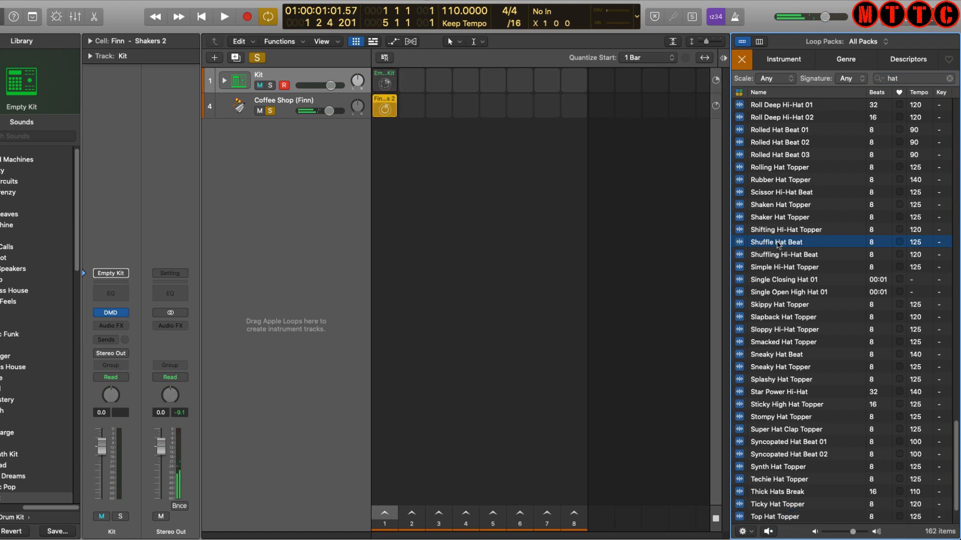
{"action": "left_click_drag", "start_coordinate": [779, 246], "coordinate": [386, 171]}
Insert a Channel EQ on the Shuffle Hat Beat track and move its window clear of the track's controls
{"action": "left_click", "coordinate": [284, 133]}
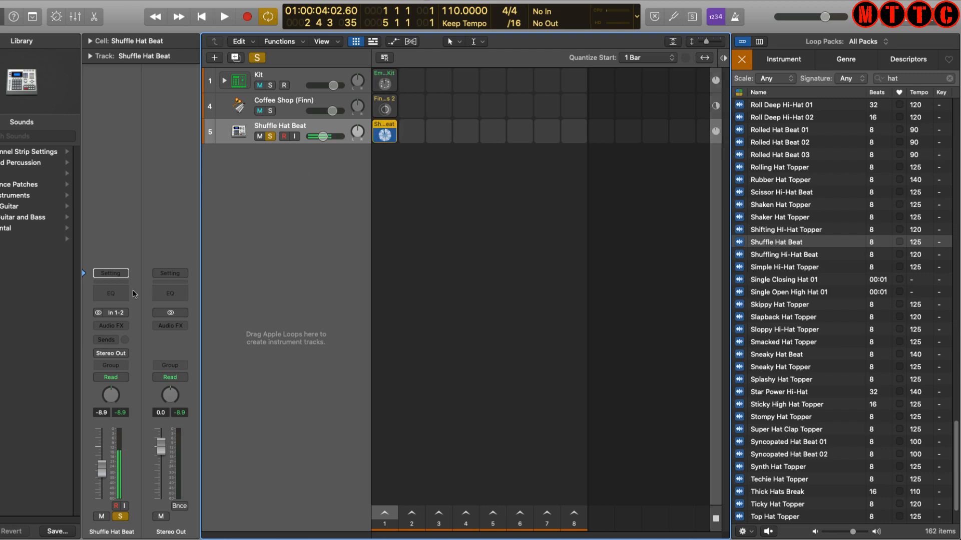
{"action": "left_click", "coordinate": [112, 293]}
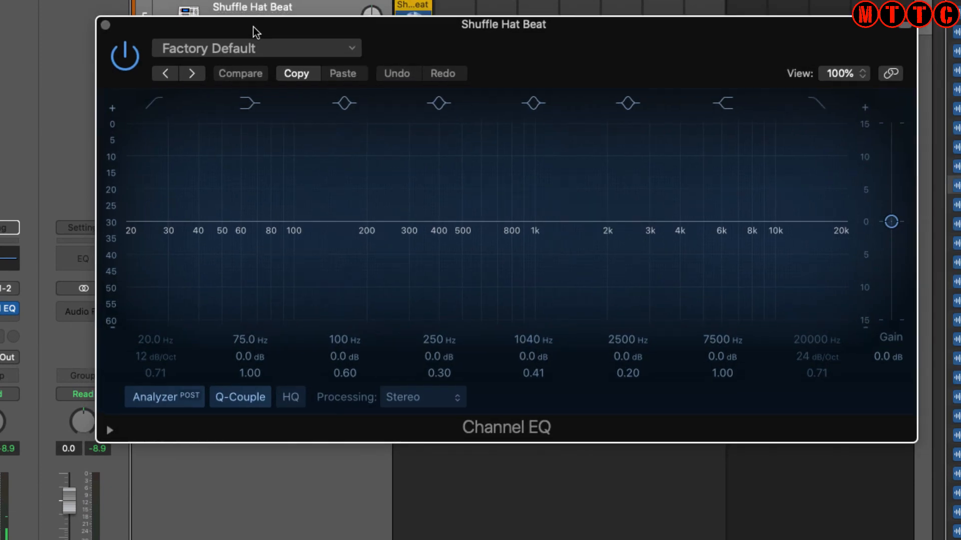
{"action": "left_click_drag", "start_coordinate": [256, 32], "coordinate": [248, 48]}
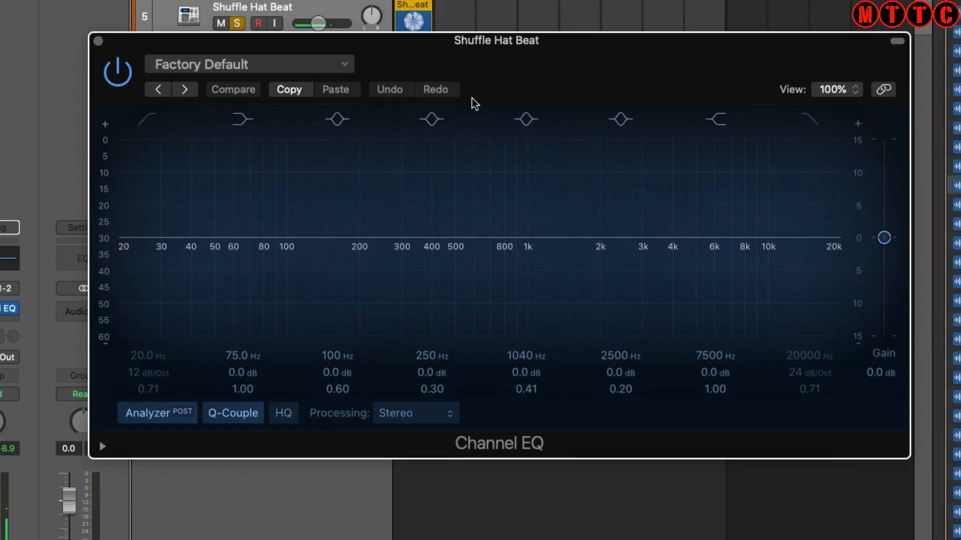
{"action": "left_click_drag", "start_coordinate": [565, 53], "coordinate": [564, 71]}
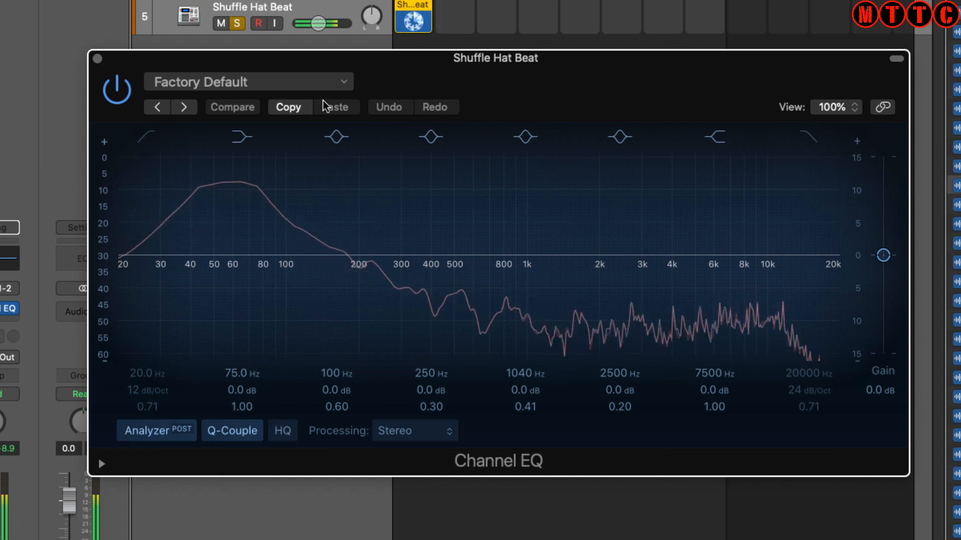
Apply a low cut at 775 Hz and a high shelf of +3.0 dB at 4620 Hz to the hat loop
{"action": "left_click", "coordinate": [148, 138]}
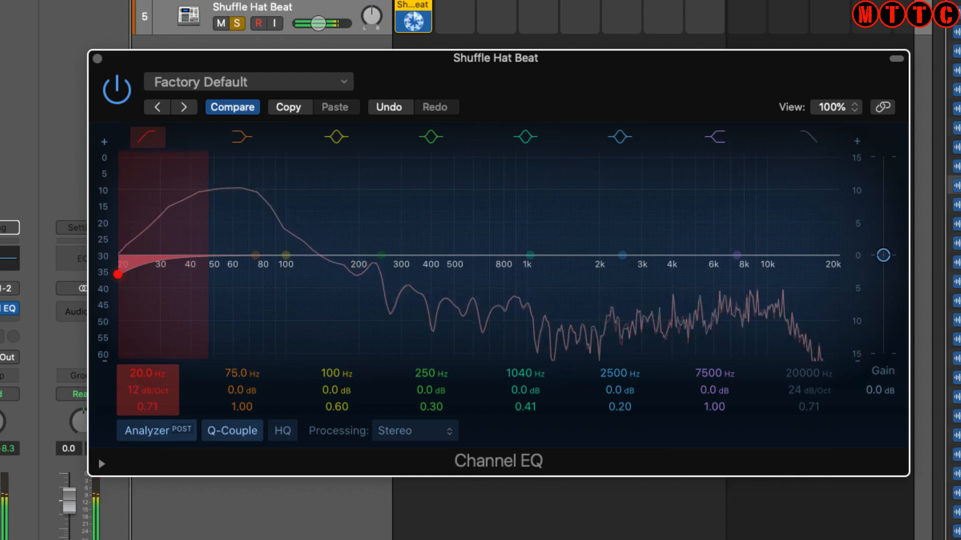
{"action": "left_click_drag", "start_coordinate": [117, 274], "coordinate": [448, 274]}
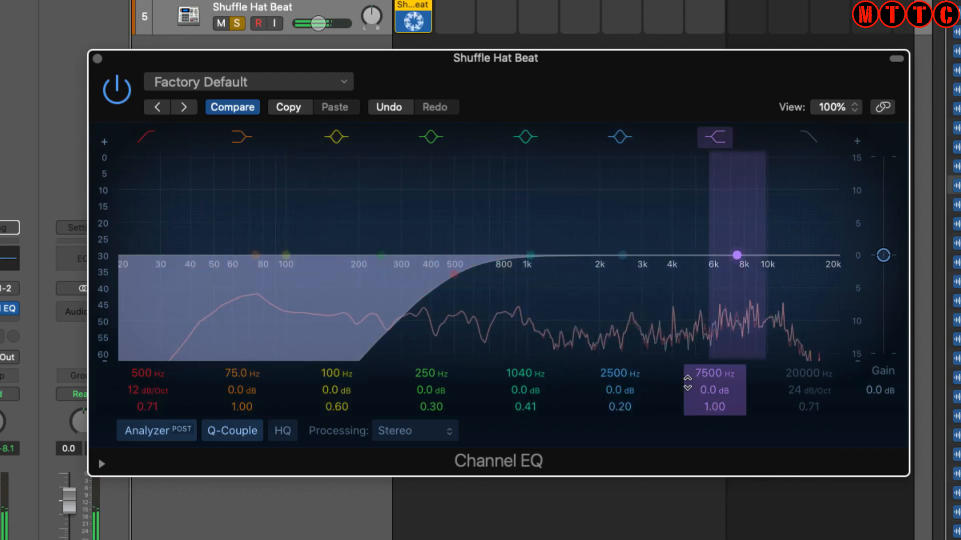
{"action": "mouse_move", "coordinate": [700, 389]}
{"action": "left_mouse_down"}
{"action": "mouse_move", "coordinate": [701, 371]}
{"action": "mouse_move", "coordinate": [700, 391]}
{"action": "left_mouse_up"}
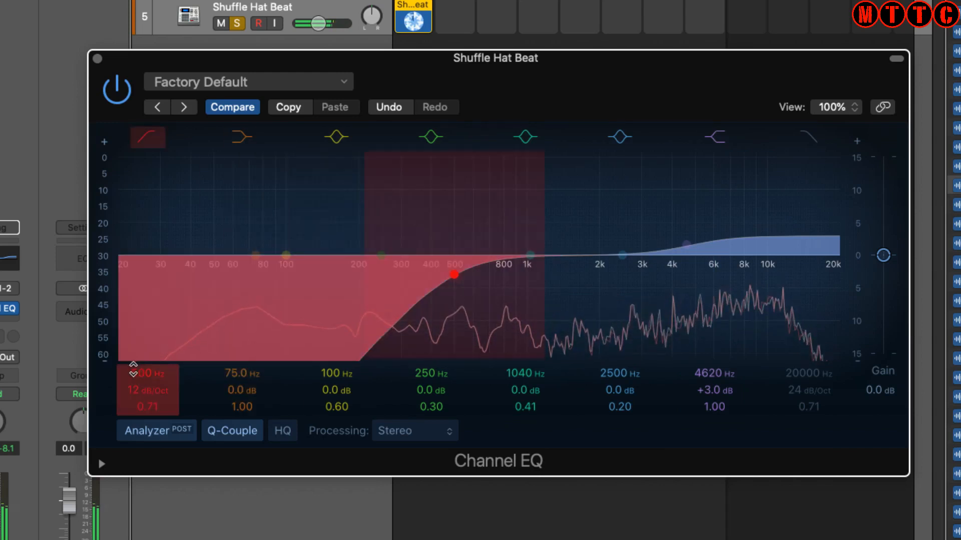
{"action": "left_click_drag", "start_coordinate": [134, 369], "coordinate": [133, 368]}
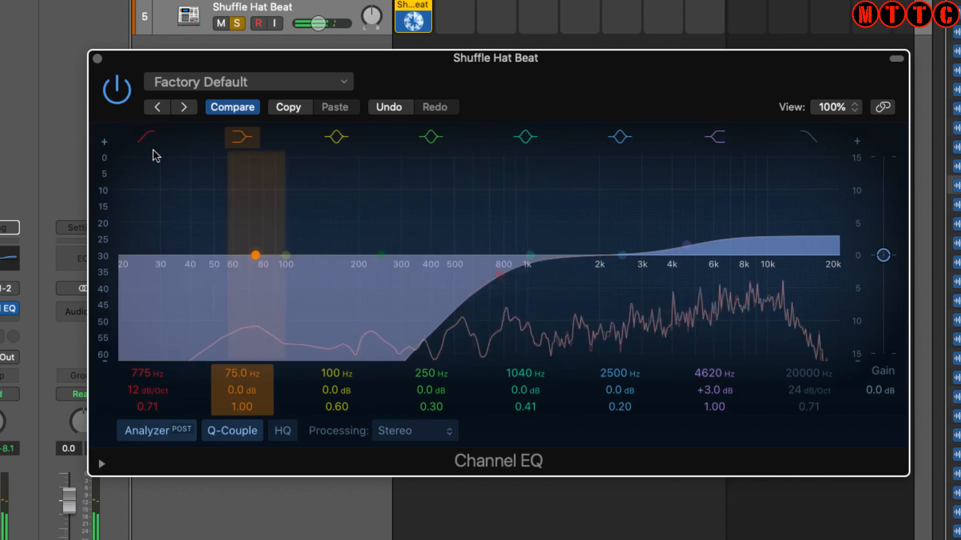
Unsolo the Shuffle Hat Beat track, close its EQ, and listen to it with the kit and shaker loops
{"action": "left_click", "coordinate": [237, 23]}
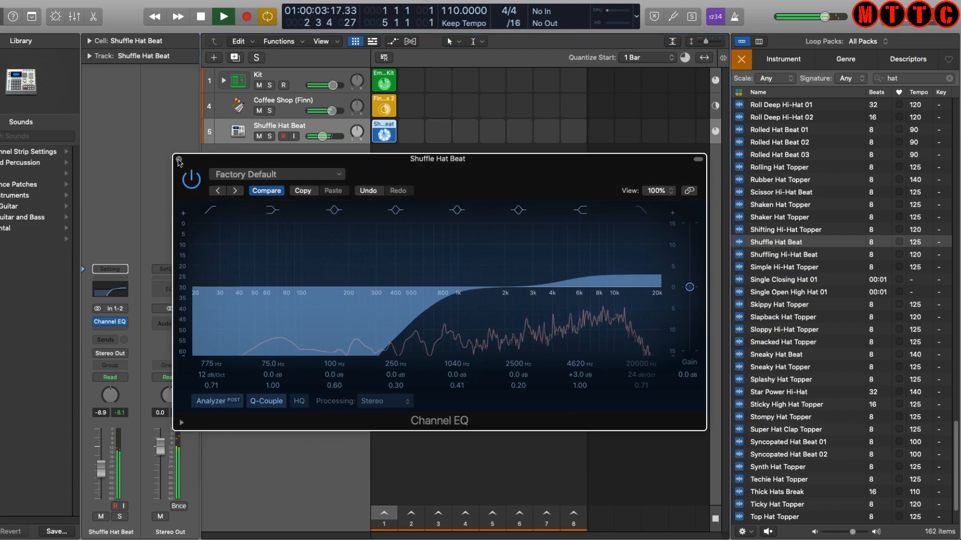
{"action": "left_click", "coordinate": [179, 160]}
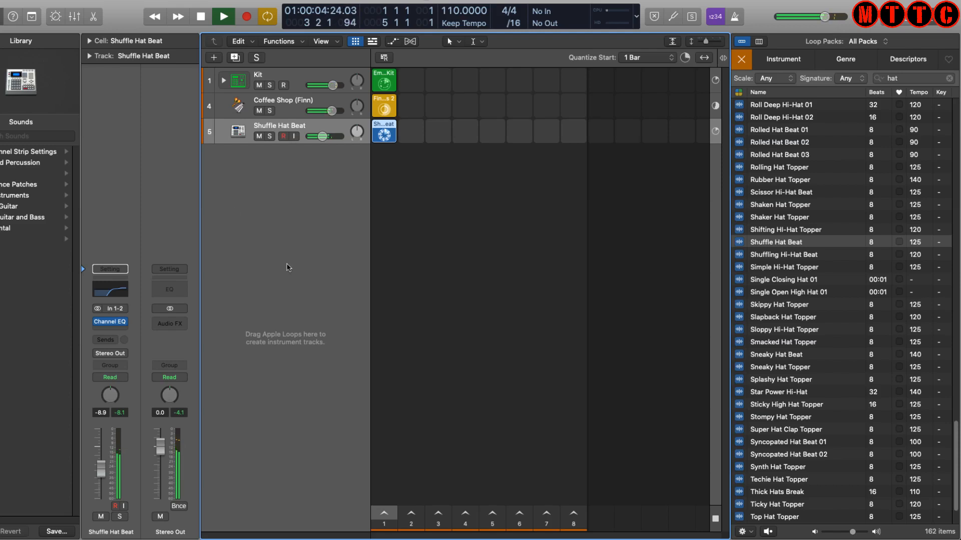
{"action": "key", "text": "space"}
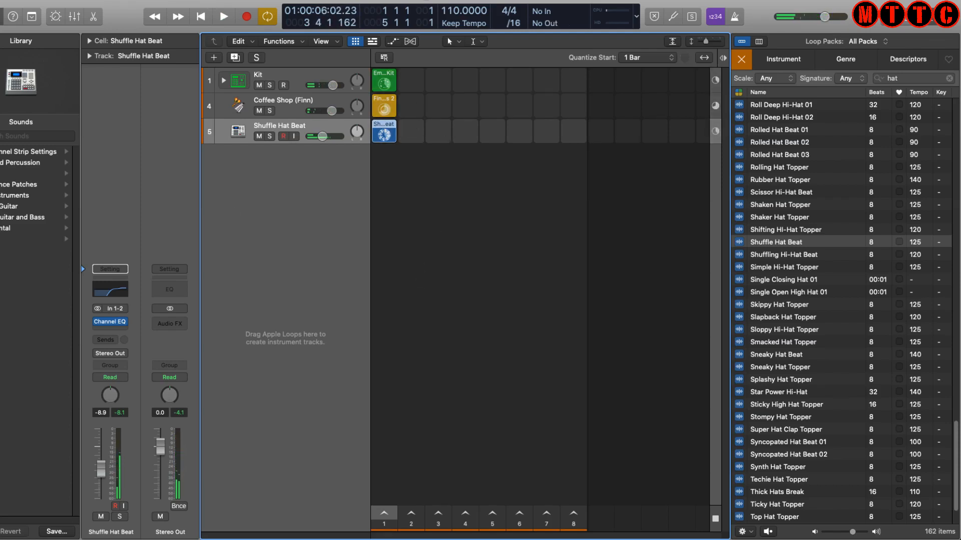
Hide the Apple Loops browser and create one software instrument track with the default patch
{"action": "key", "text": "o"}
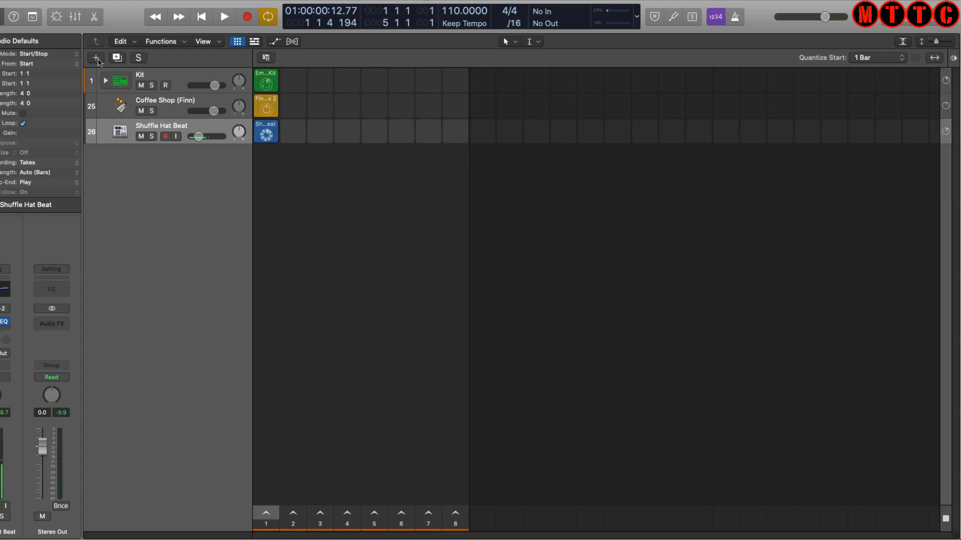
{"action": "left_click", "coordinate": [98, 58]}
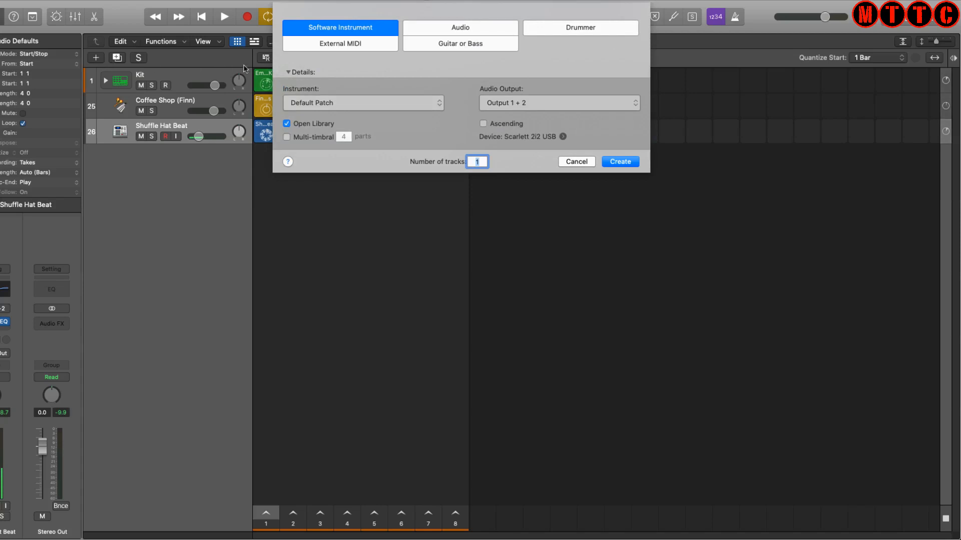
{"action": "left_click", "coordinate": [619, 162]}
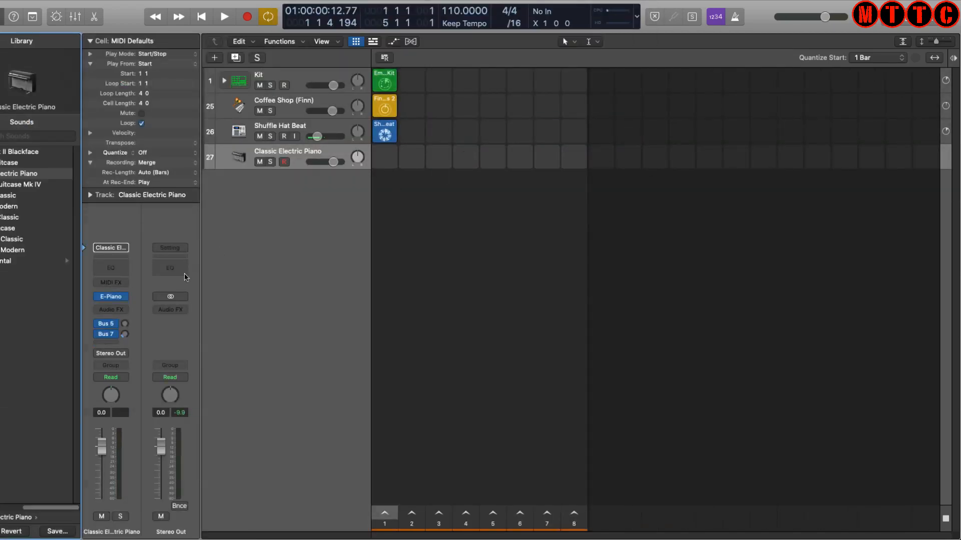
Load stereo Alchemy on the new instrument track, search for and select the Balloon Finger preset, and close the plug-in window
{"action": "left_click", "coordinate": [129, 296]}
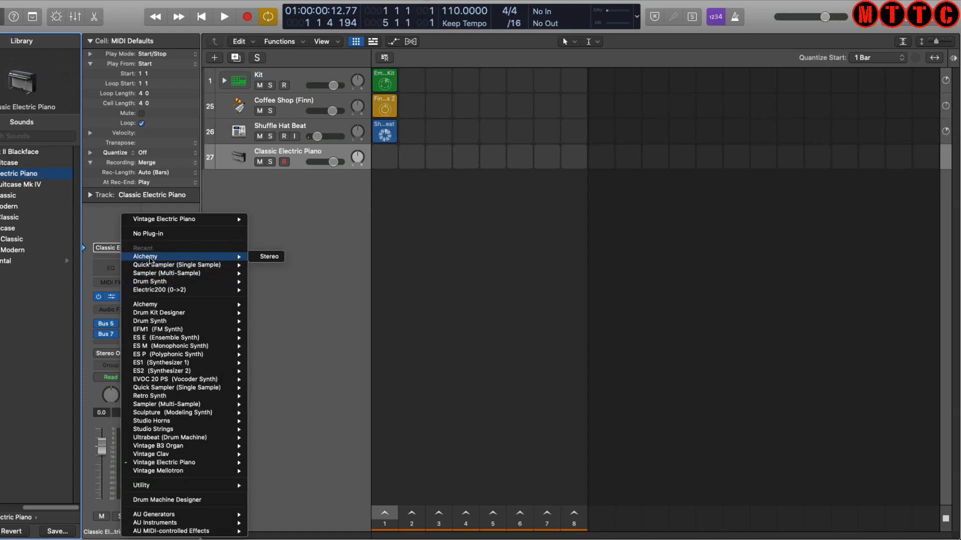
{"action": "left_click", "coordinate": [264, 256]}
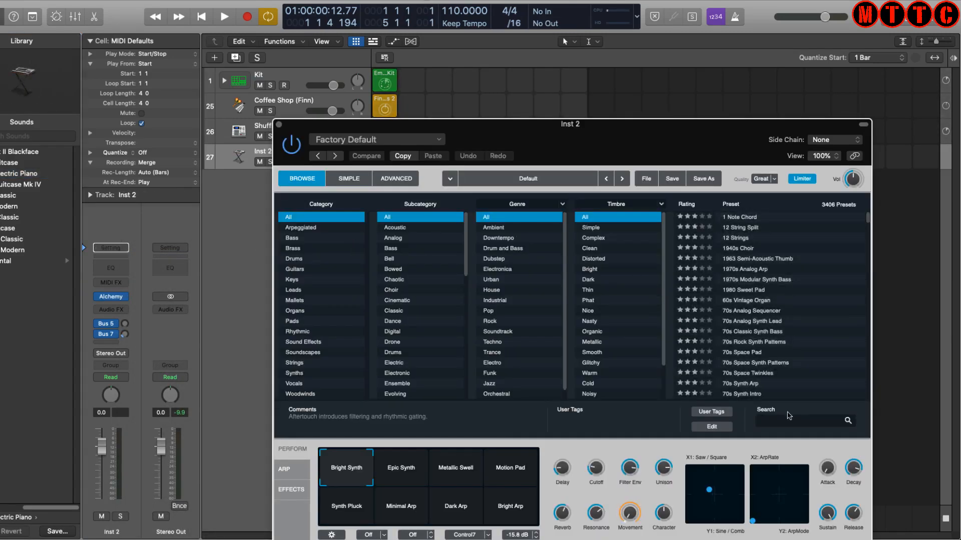
{"action": "left_click", "coordinate": [786, 419]}
{"action": "type", "text": "ballon"}
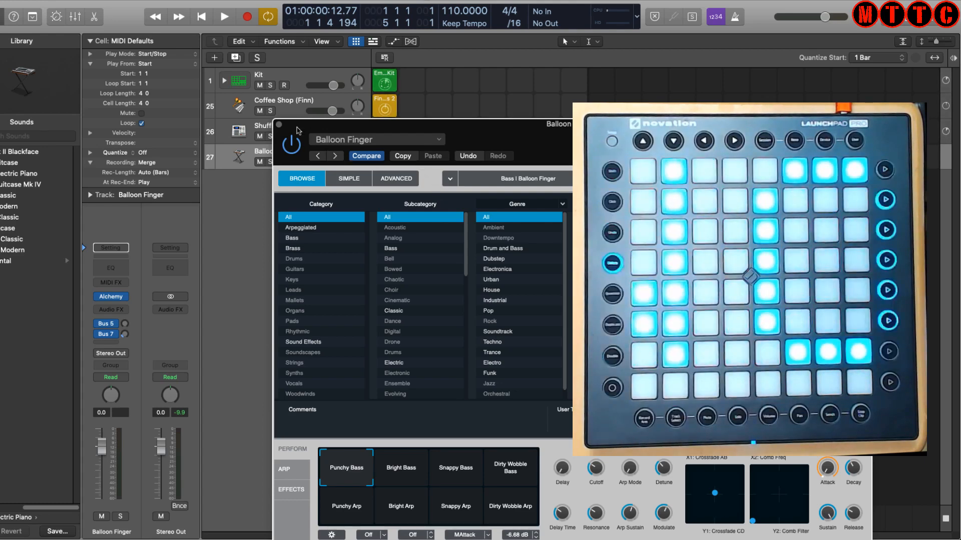
{"action": "left_click", "coordinate": [279, 125]}
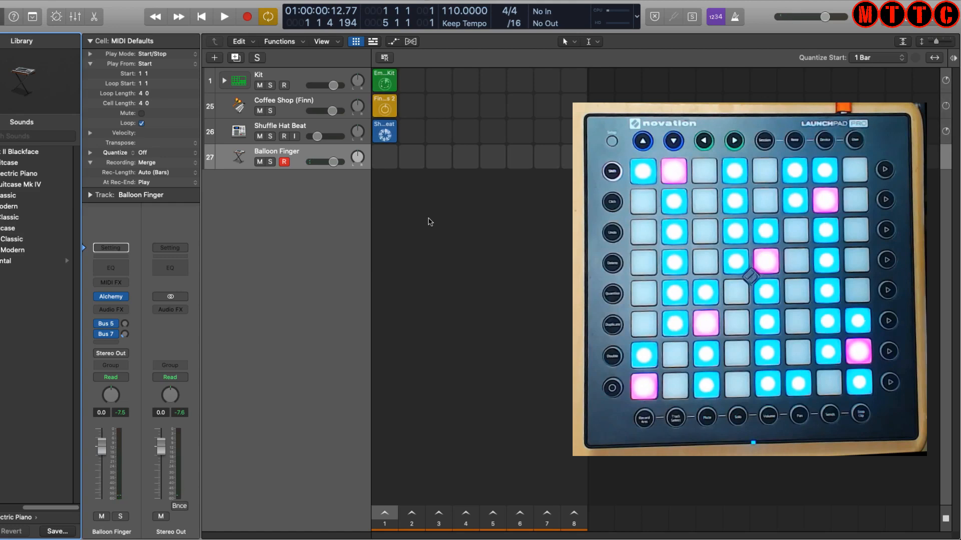
Rehearse the Balloon Finger bass over scene 1 and record a four-bar part into the track's first cell
{"action": "left_click", "coordinate": [385, 513]}
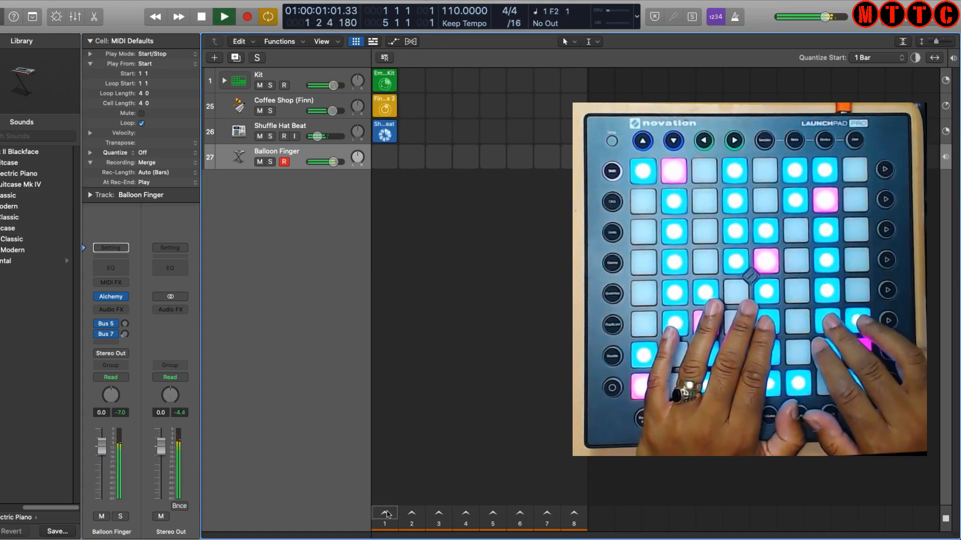
{"action": "key", "text": "space"}
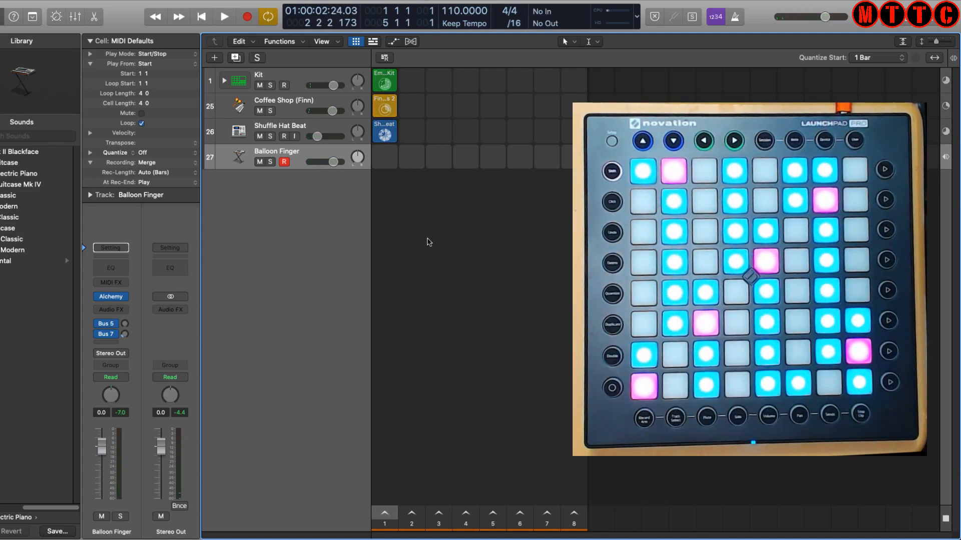
{"action": "mouse_move", "coordinate": [385, 159]}
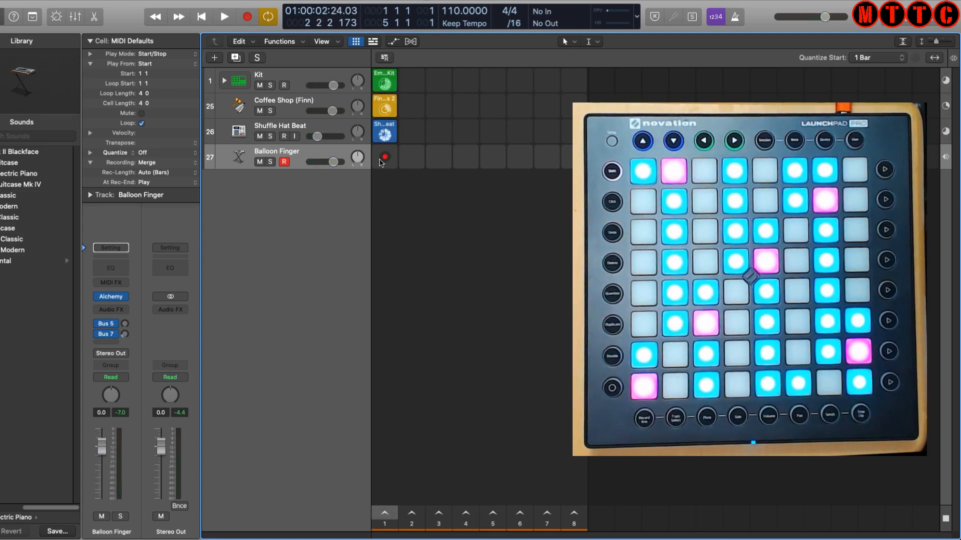
{"action": "left_click", "coordinate": [385, 159]}
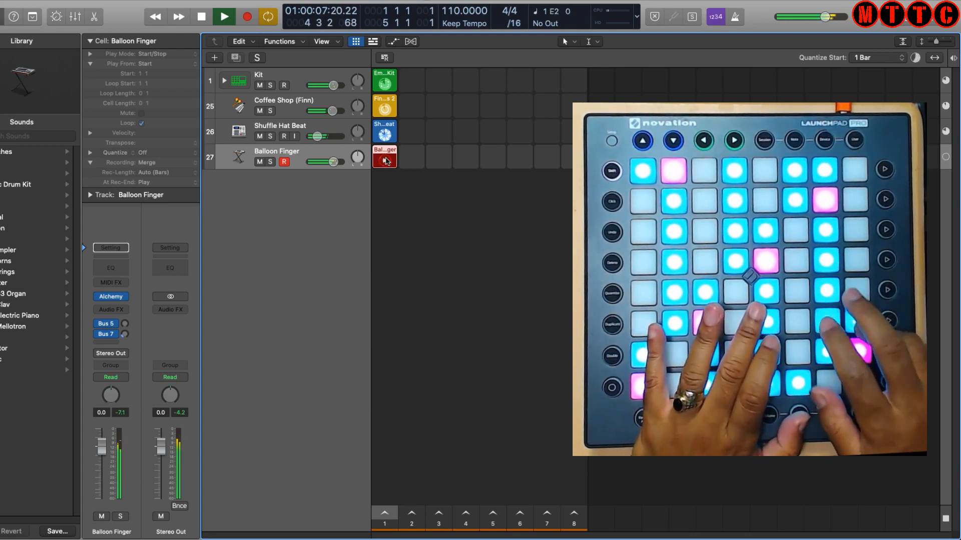
{"action": "key", "text": "space"}
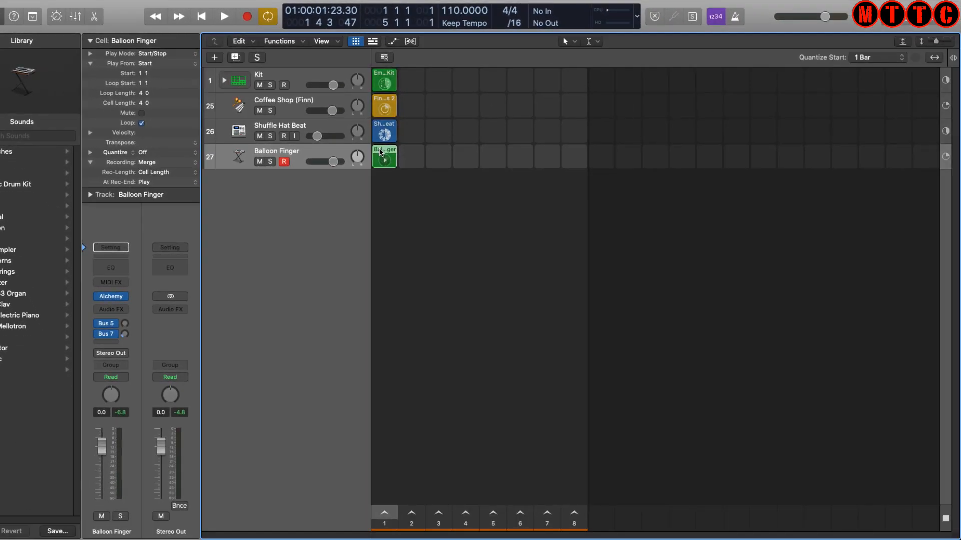
Open the recorded Balloon Finger cell for note editing and quantize all its notes to 1/16 notes
{"action": "double_click", "coordinate": [381, 152]}
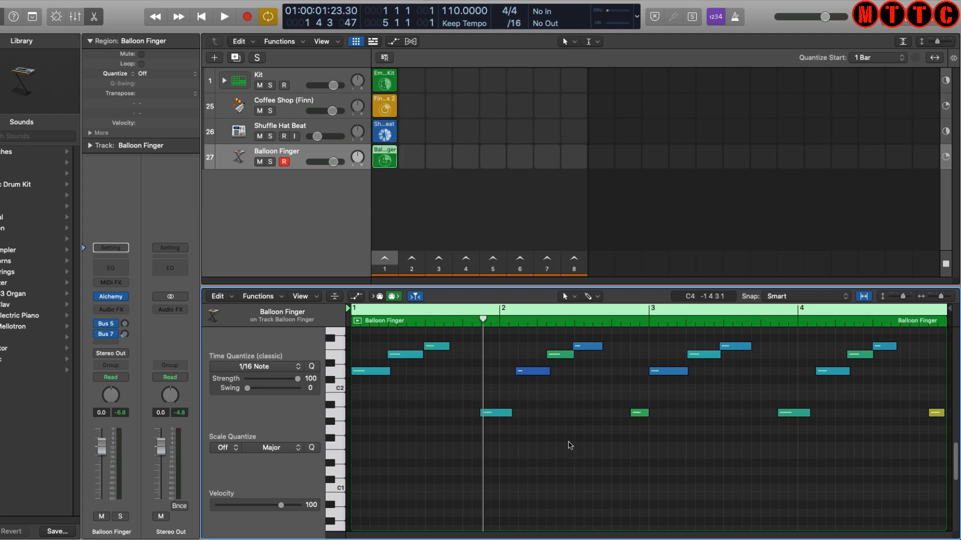
{"action": "key", "text": "super+a"}
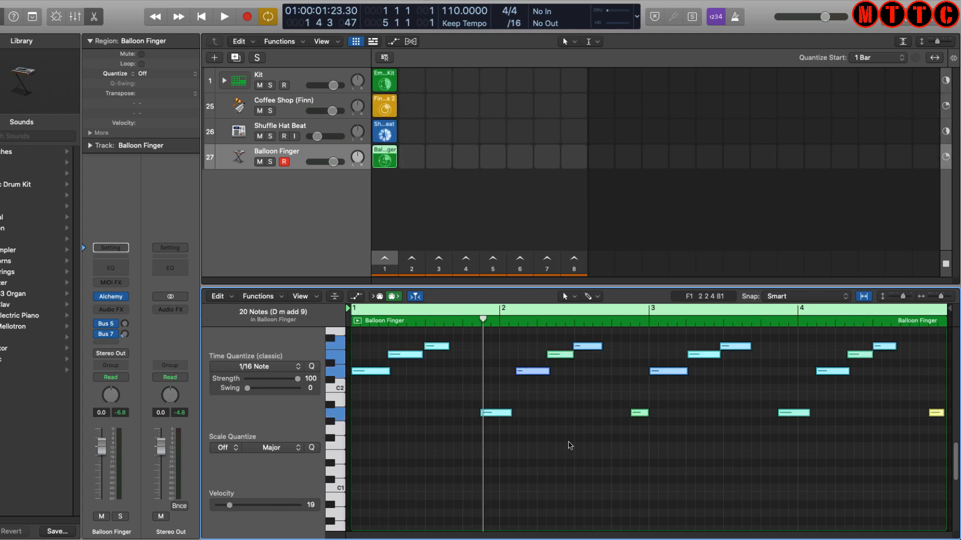
{"action": "key", "text": "q"}
Listen to the quantized bass together with the drum, shaker and hat loops, and close the editor
{"action": "key", "text": "space"}
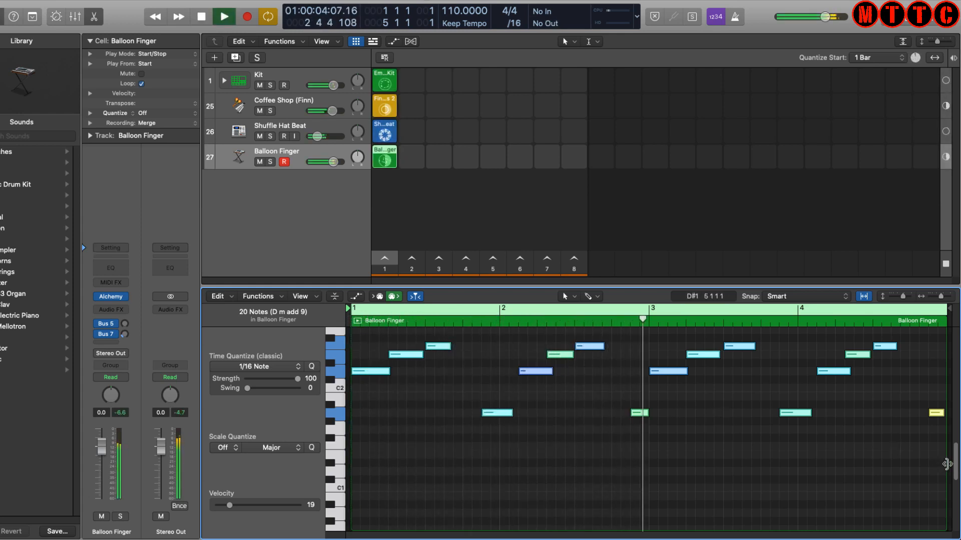
{"action": "scroll", "coordinate": [955, 465], "scroll_direction": "up", "scroll_amount": 3}
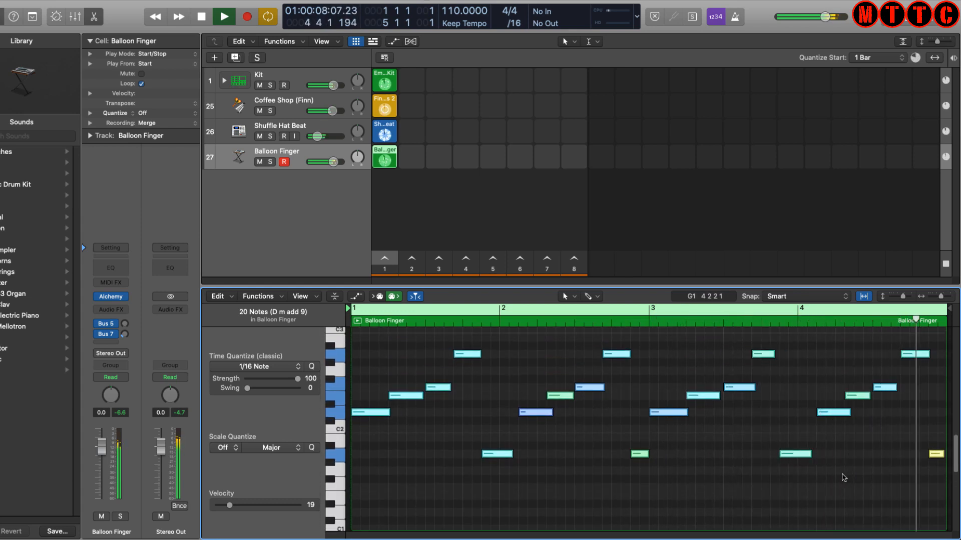
{"action": "key", "text": "space"}
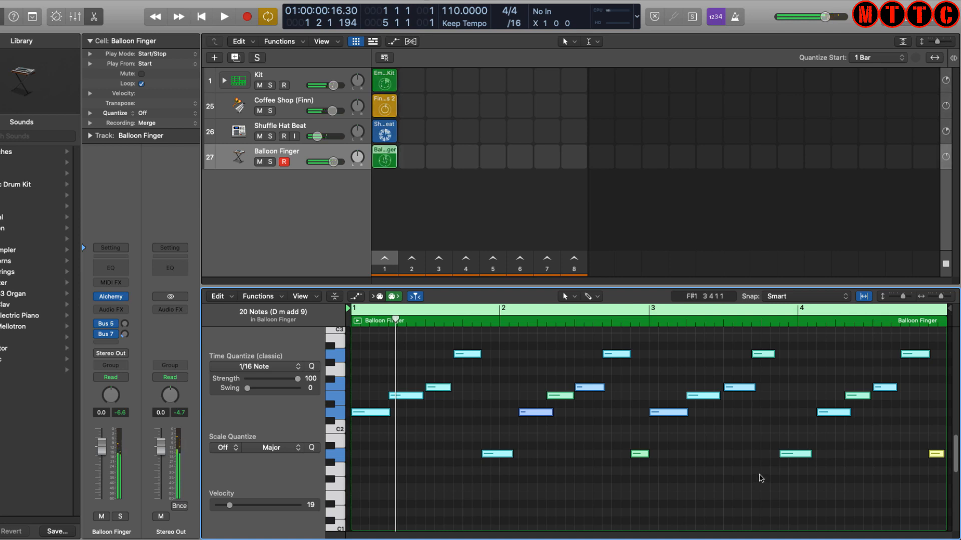
{"action": "left_click", "coordinate": [581, 493]}
{"action": "key", "text": "e"}
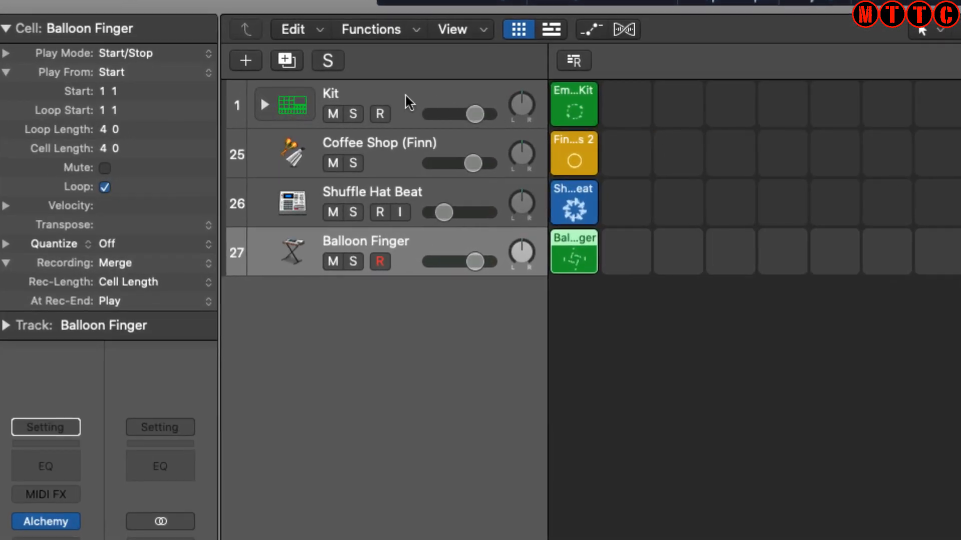
Review the four loop cells in the first column one after another, finishing on the Balloon Finger track
{"action": "left_click", "coordinate": [577, 101]}
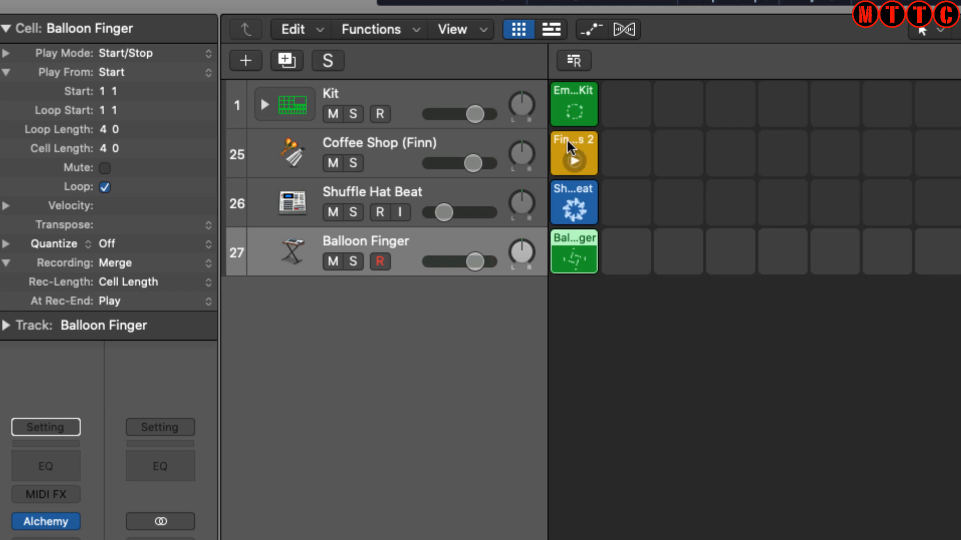
{"action": "left_click", "coordinate": [576, 150]}
{"action": "left_click", "coordinate": [577, 186]}
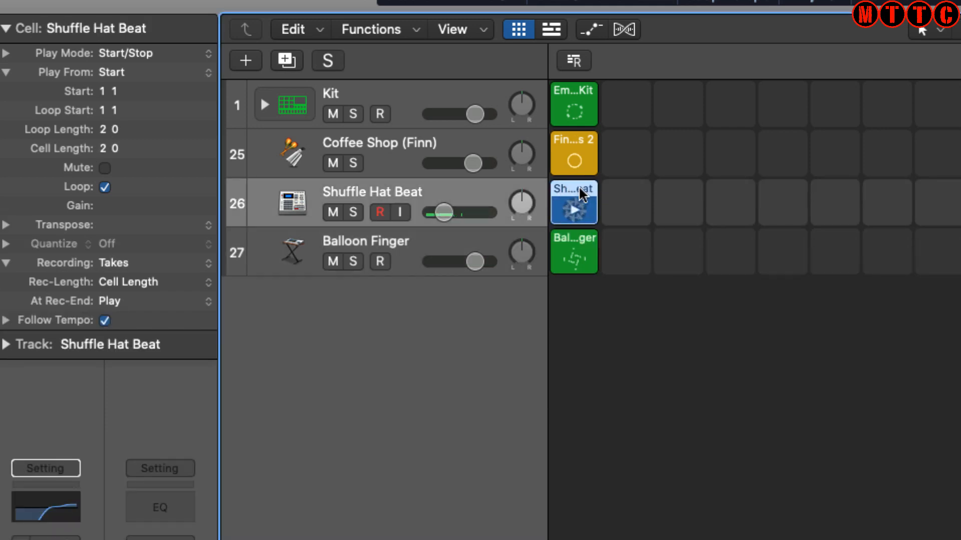
{"action": "left_click", "coordinate": [573, 236]}
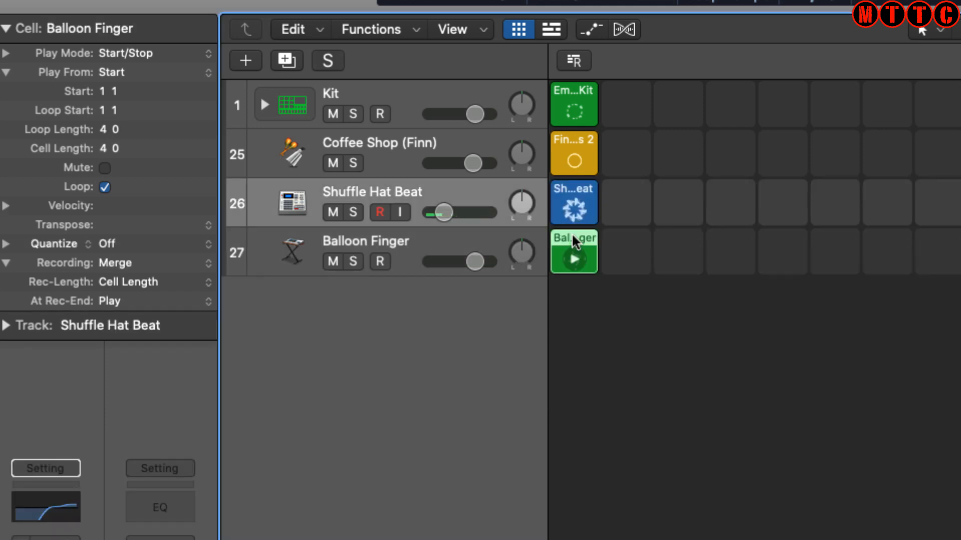
{"action": "left_click", "coordinate": [449, 239]}
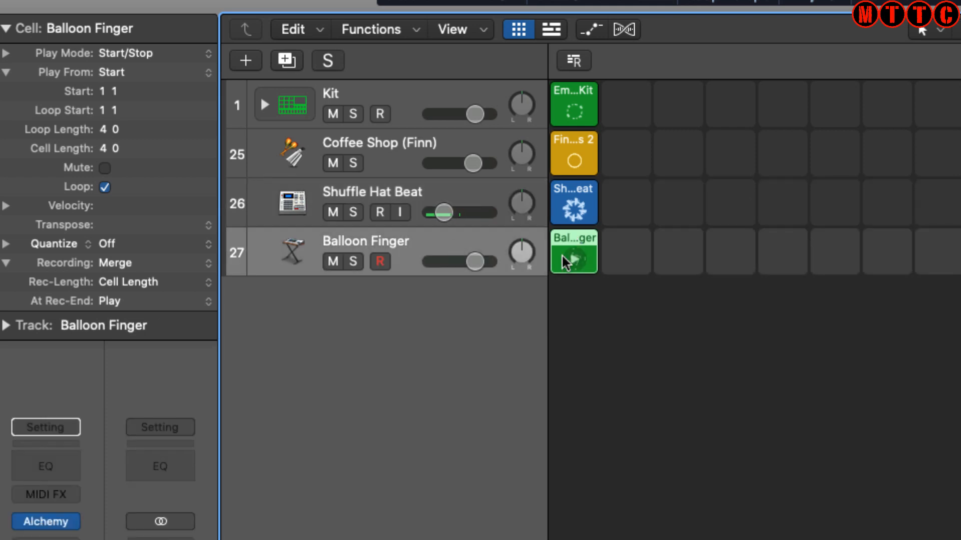
{"action": "left_click", "coordinate": [581, 238]}
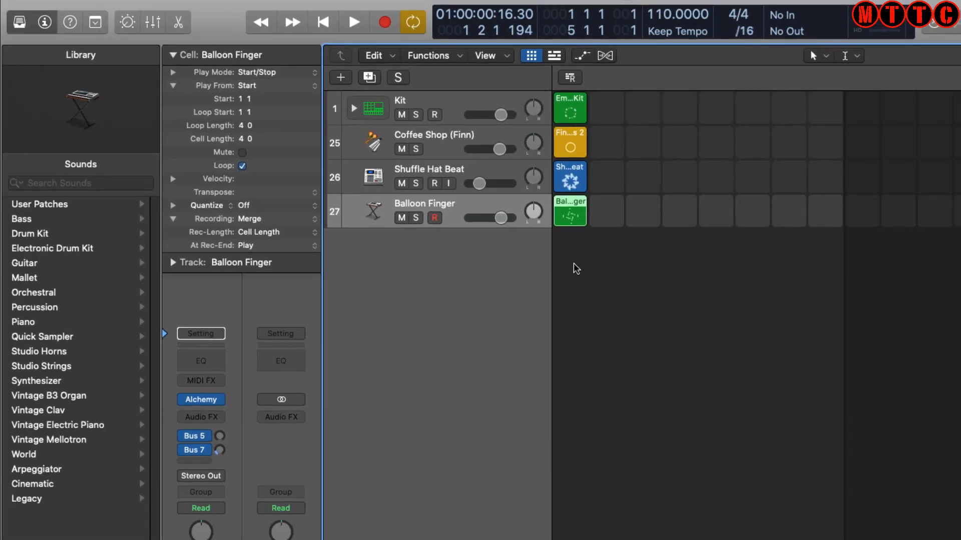
Create one Guitar or Bass track on Input 1 with the default patch and input monitoring, and record-enable it
{"action": "left_click", "coordinate": [340, 77]}
{"action": "left_click", "coordinate": [667, 40]}
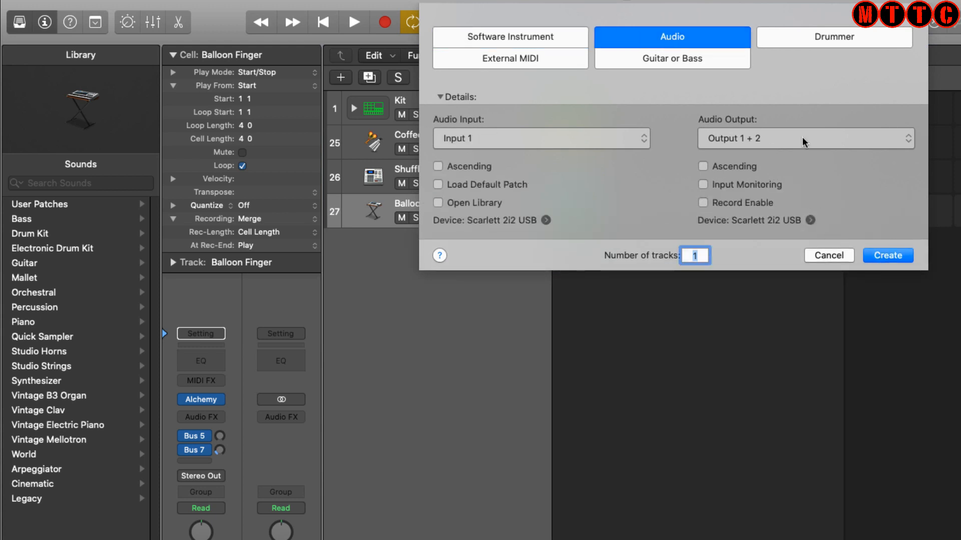
{"action": "left_click", "coordinate": [672, 65]}
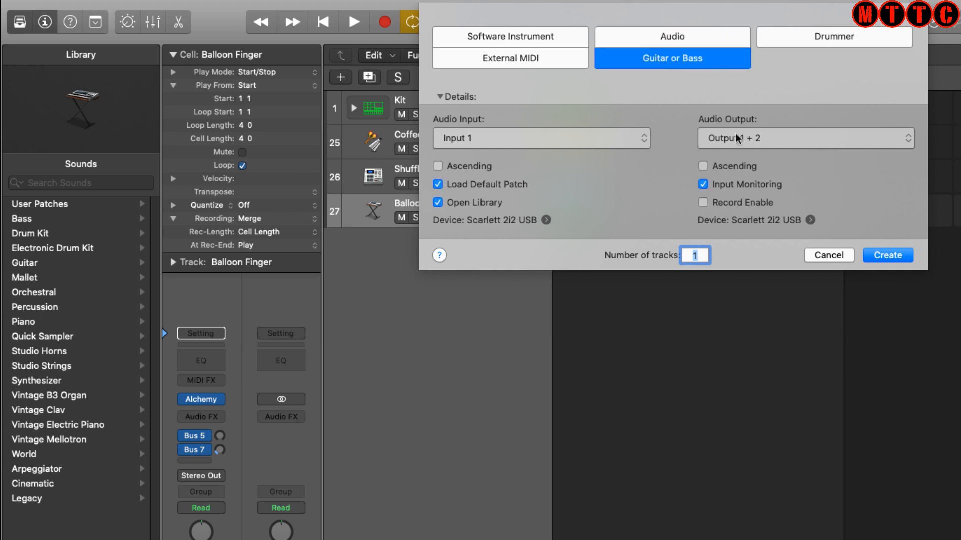
{"action": "left_click", "coordinate": [885, 257]}
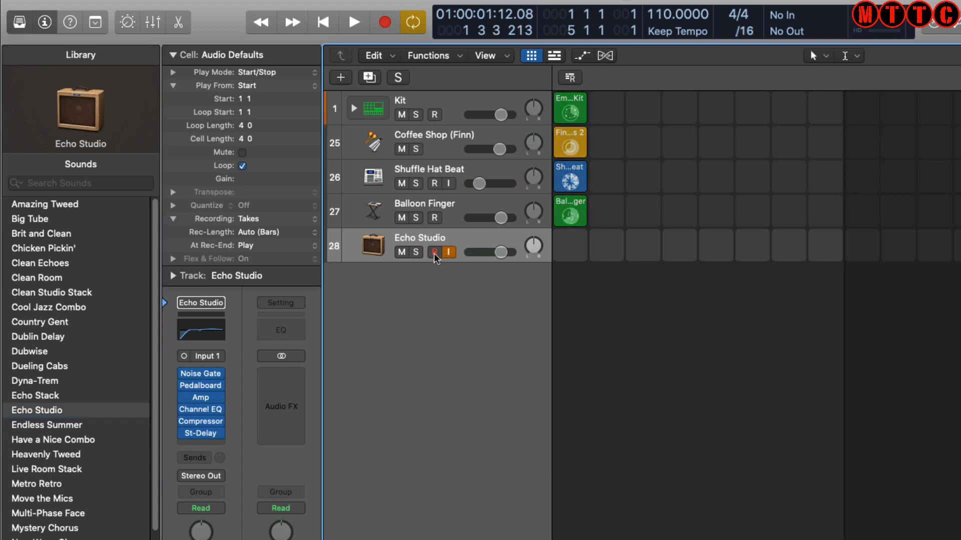
{"action": "left_click", "coordinate": [435, 254]}
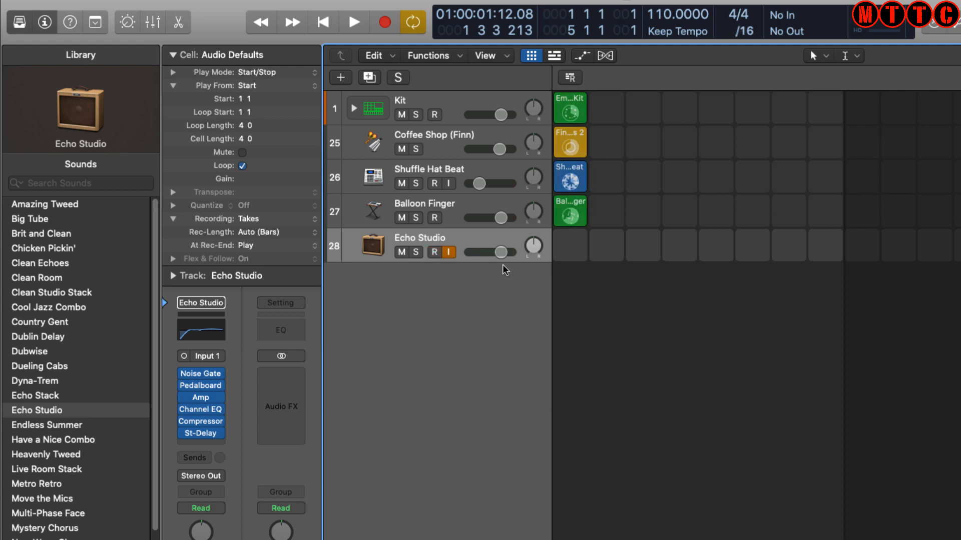
Record a 12-bar guitar take into the first Echo Studio cell, open it in the editor and preview it
{"action": "left_click", "coordinate": [570, 248]}
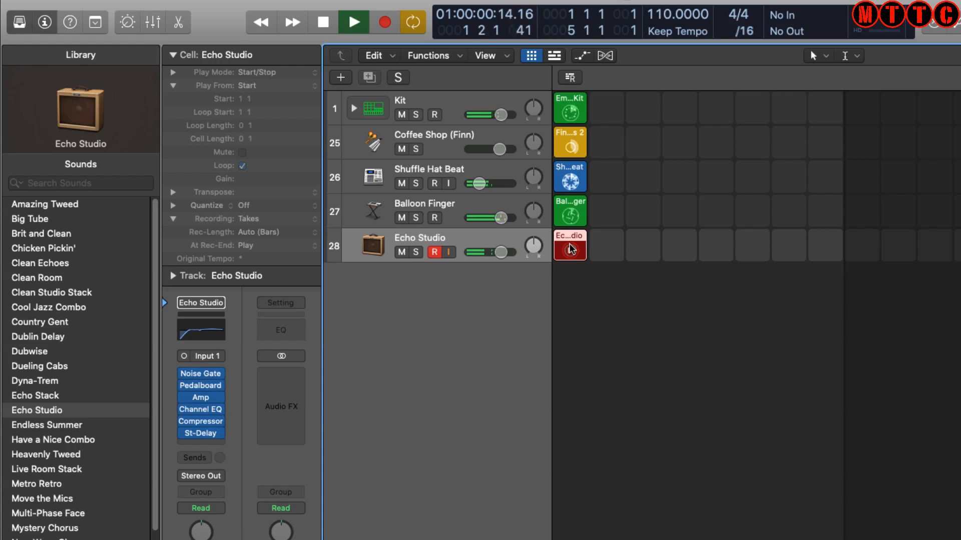
{"action": "left_click", "coordinate": [571, 249]}
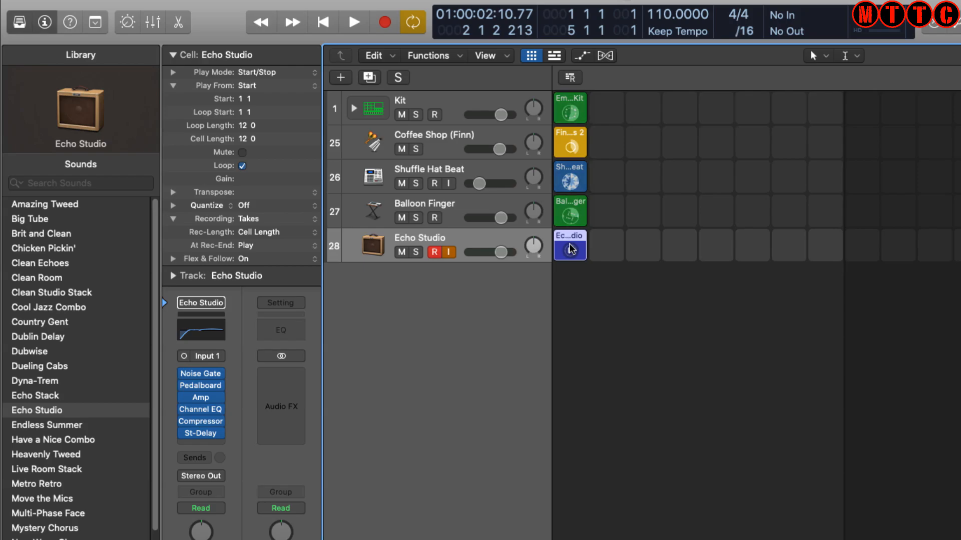
{"action": "double_click", "coordinate": [571, 248]}
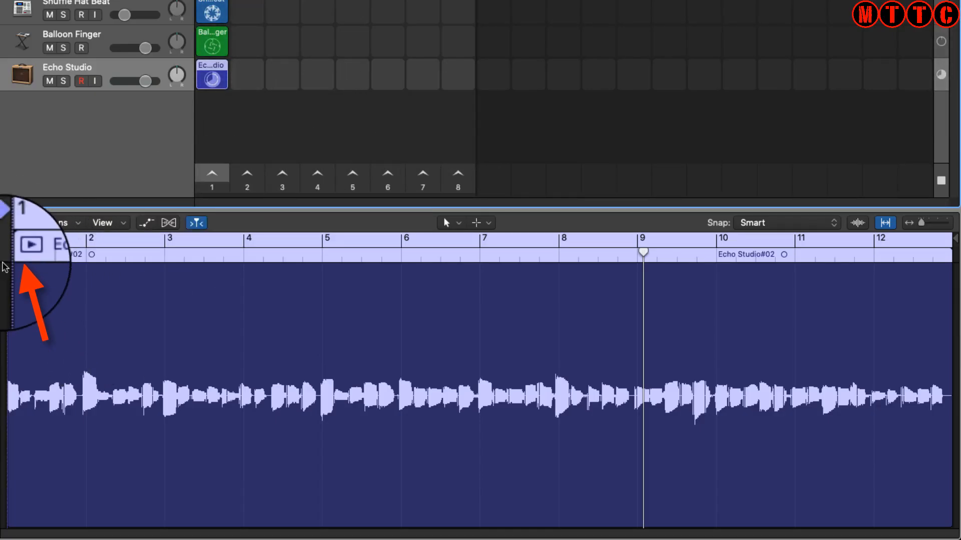
{"action": "left_click", "coordinate": [15, 256]}
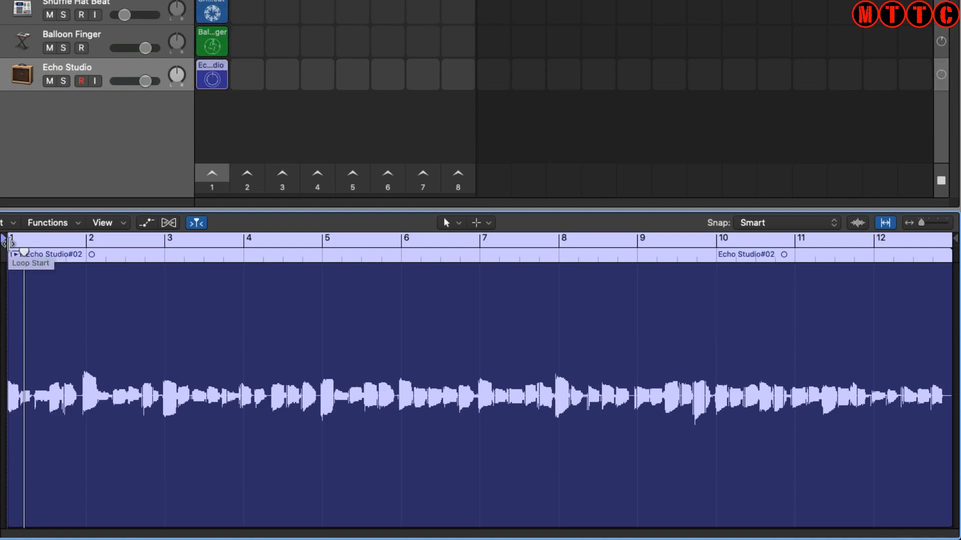
Limit the guitar cell to four bars by setting its start to bar 5 and its end to bar 9, and preview it
{"action": "left_click_drag", "start_coordinate": [10, 243], "coordinate": [326, 291]}
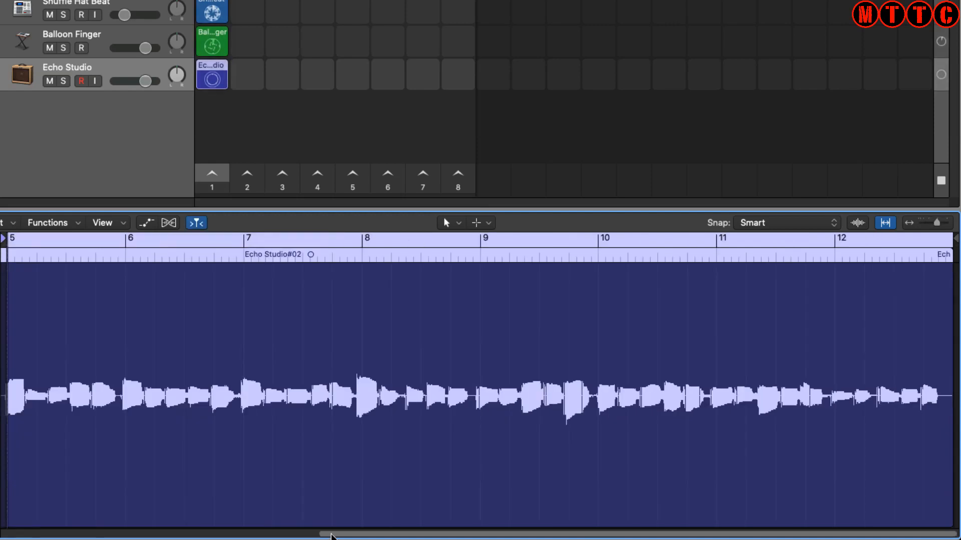
{"action": "left_click_drag", "start_coordinate": [332, 535], "coordinate": [484, 537]}
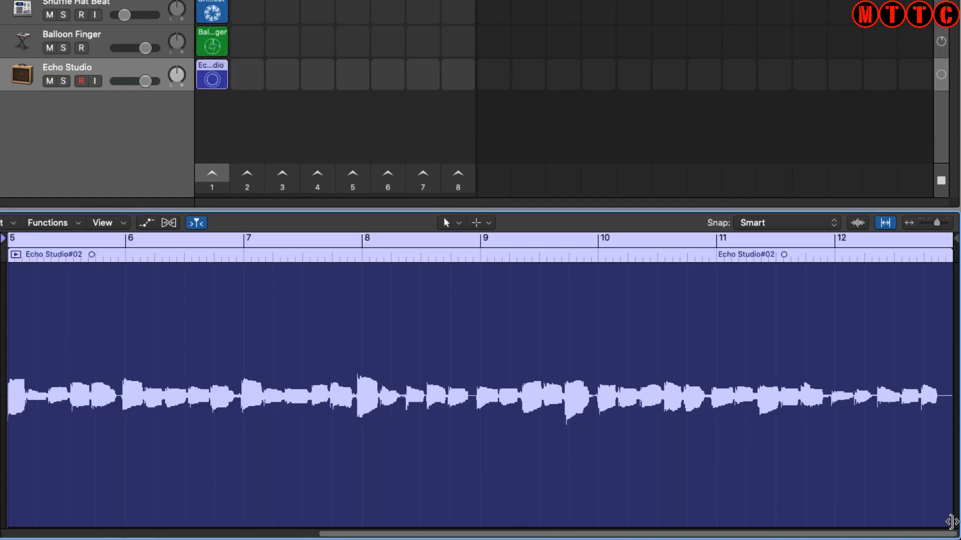
{"action": "left_click_drag", "start_coordinate": [948, 522], "coordinate": [447, 539]}
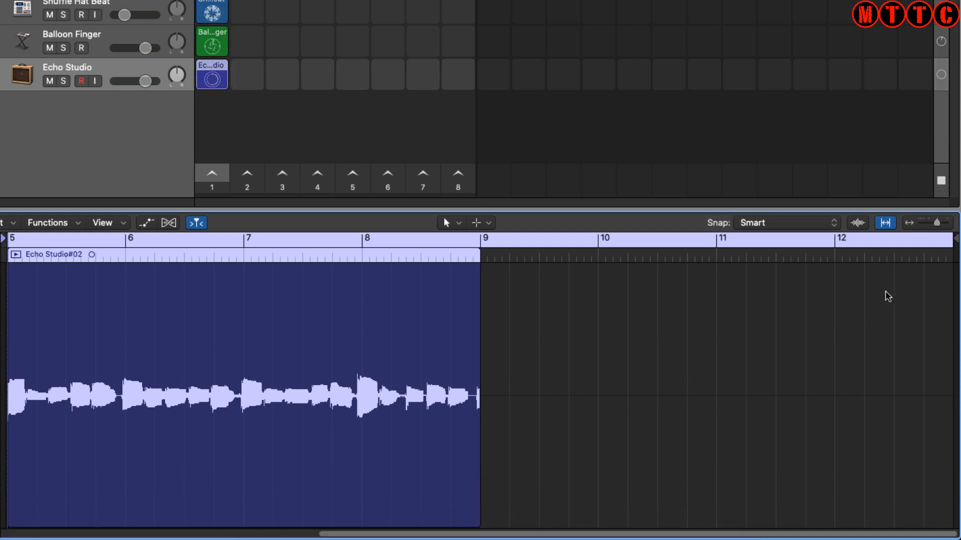
{"action": "left_click_drag", "start_coordinate": [943, 241], "coordinate": [476, 281]}
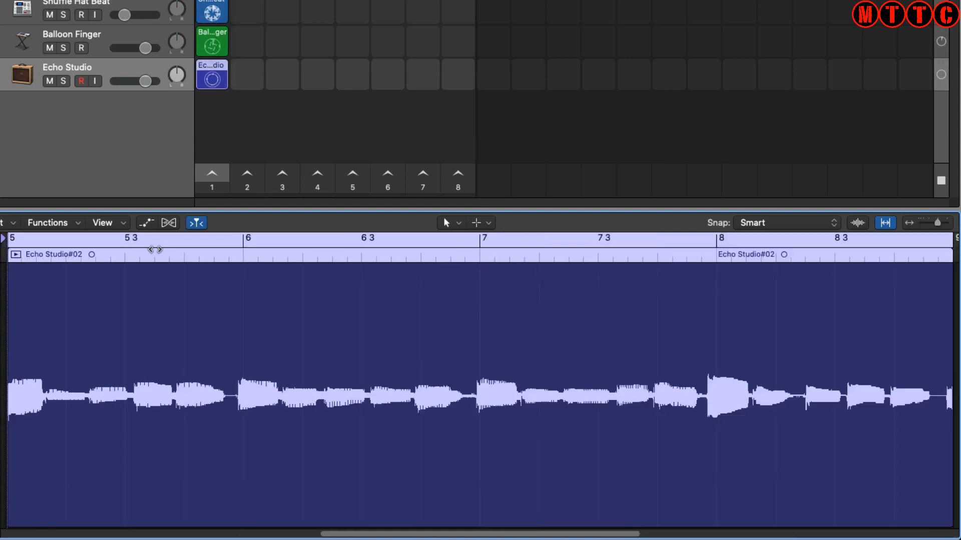
{"action": "left_click", "coordinate": [16, 255]}
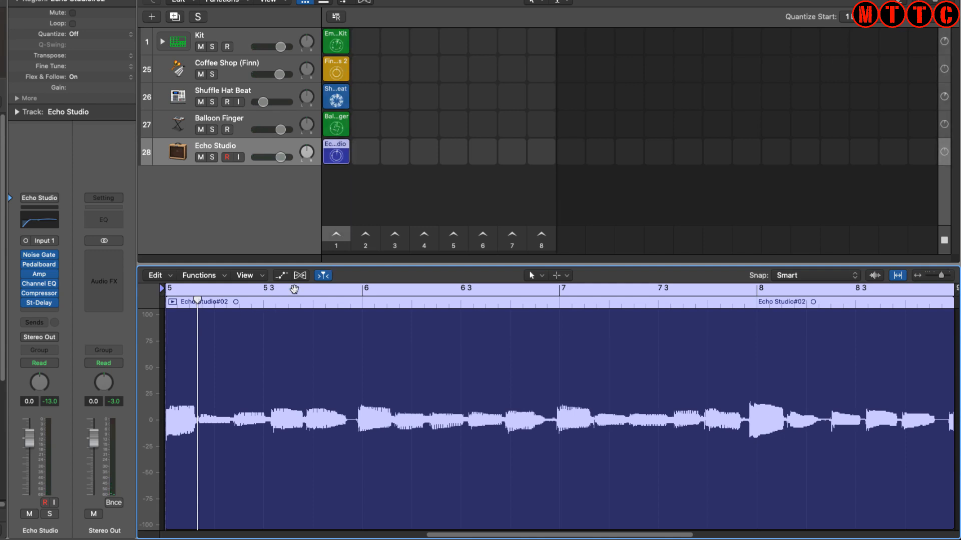
Crop the Echo Studio cell outside its playable range
{"action": "left_click", "coordinate": [155, 276]}
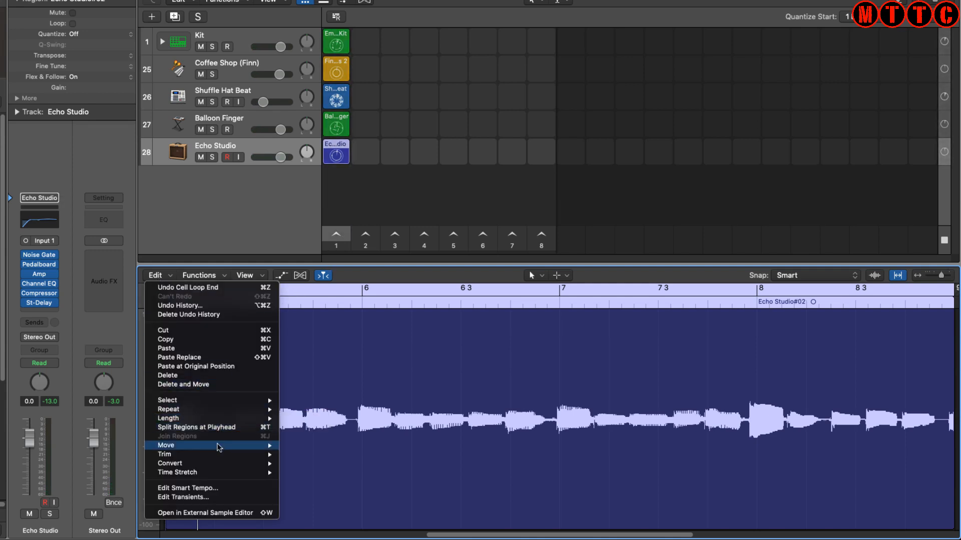
{"action": "mouse_move", "coordinate": [218, 454]}
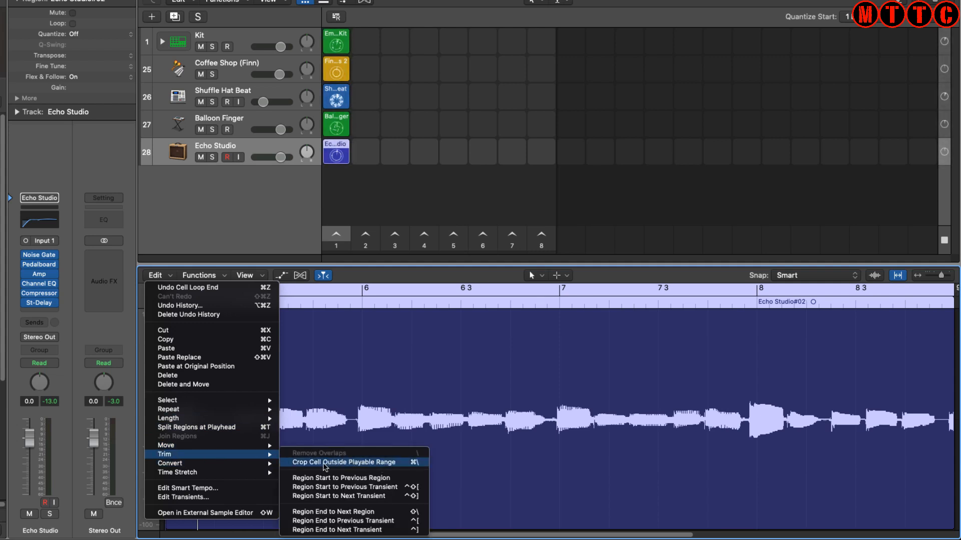
{"action": "left_click", "coordinate": [379, 463]}
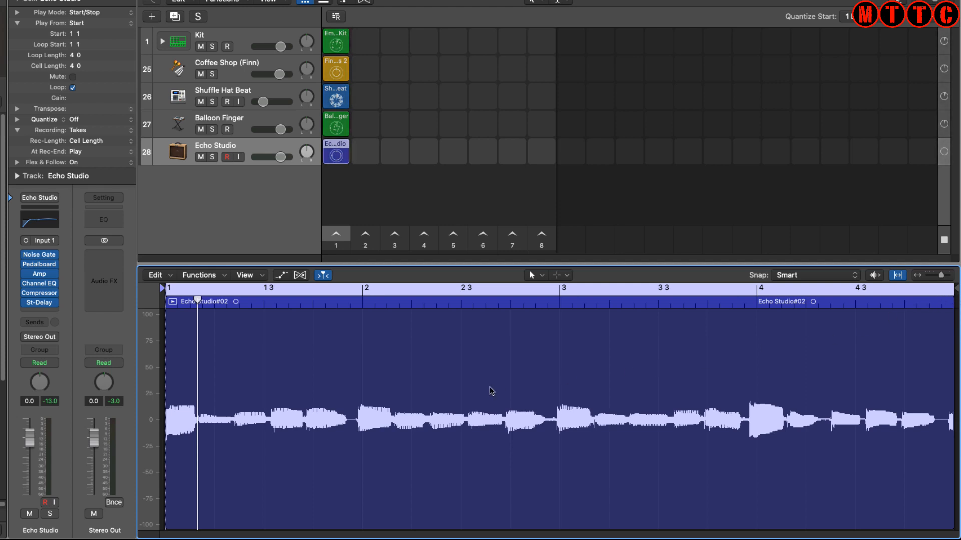
Turn on Flex Time - Slicing for the Echo Studio region and align its opening guitar notes with the grid through bar 2
{"action": "left_click", "coordinate": [301, 275]}
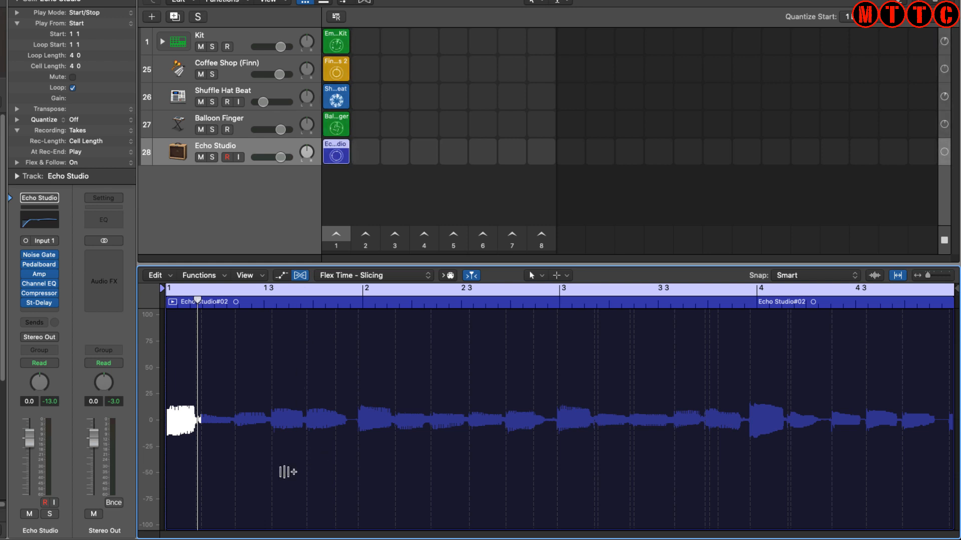
{"action": "left_click", "coordinate": [237, 506]}
{"action": "left_click", "coordinate": [237, 508]}
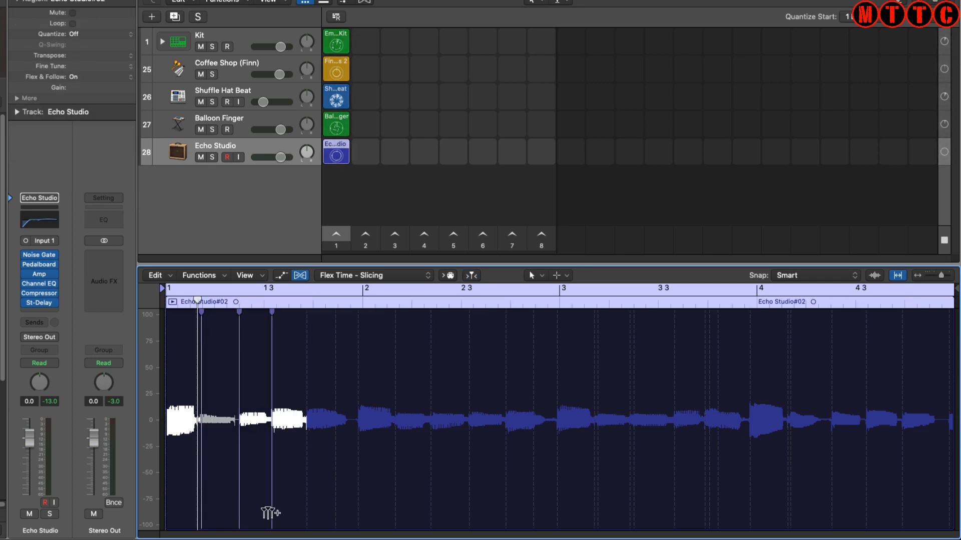
{"action": "left_click", "coordinate": [310, 519]}
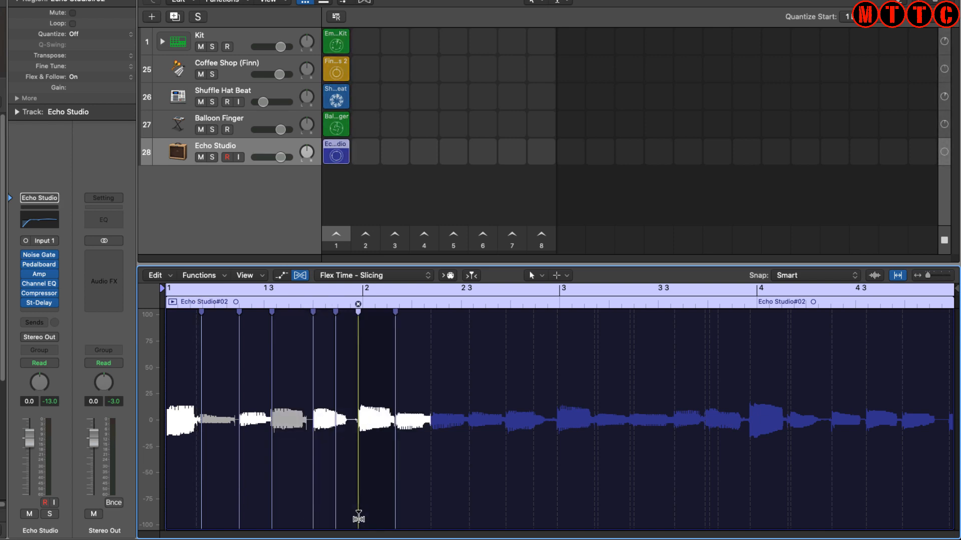
{"action": "left_click", "coordinate": [361, 516]}
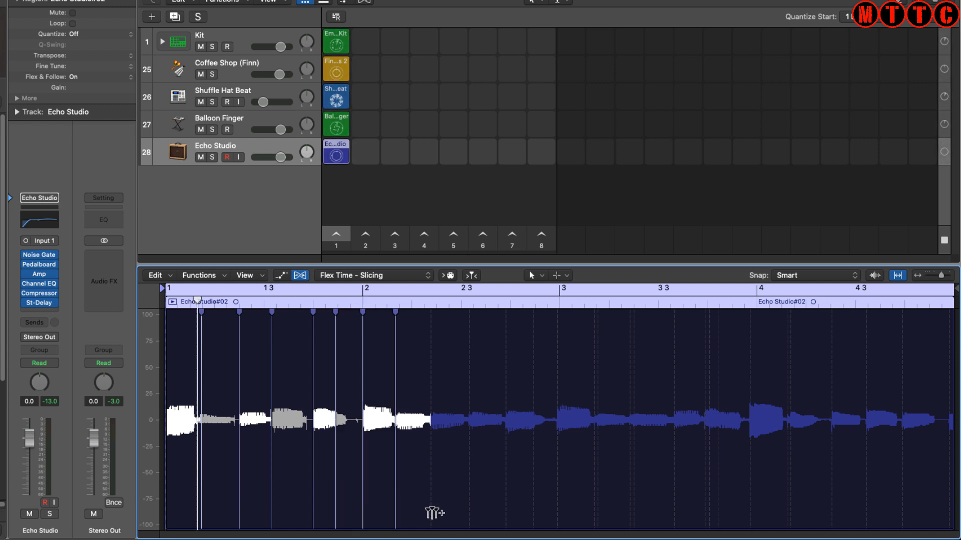
{"action": "left_click", "coordinate": [461, 515]}
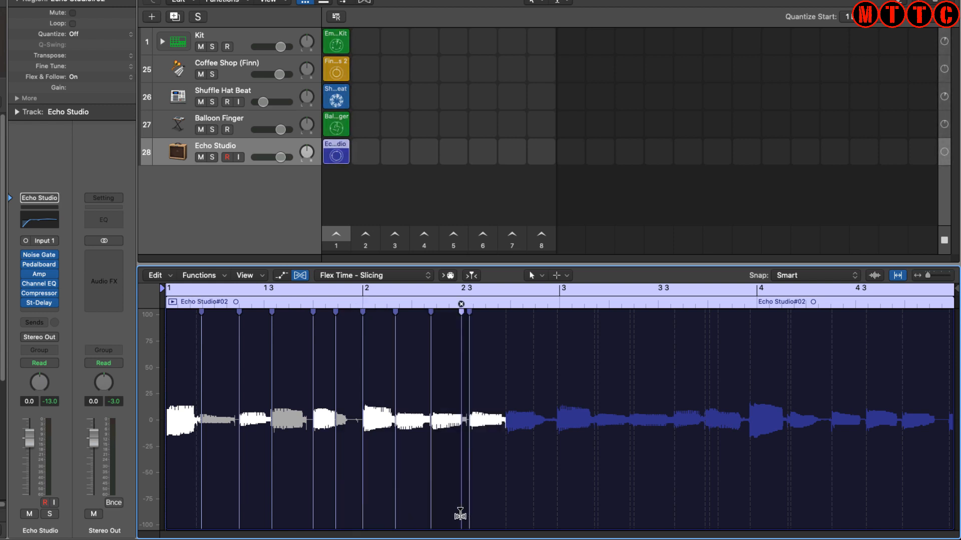
{"action": "key", "text": "space"}
{"action": "key", "text": "super+z"}
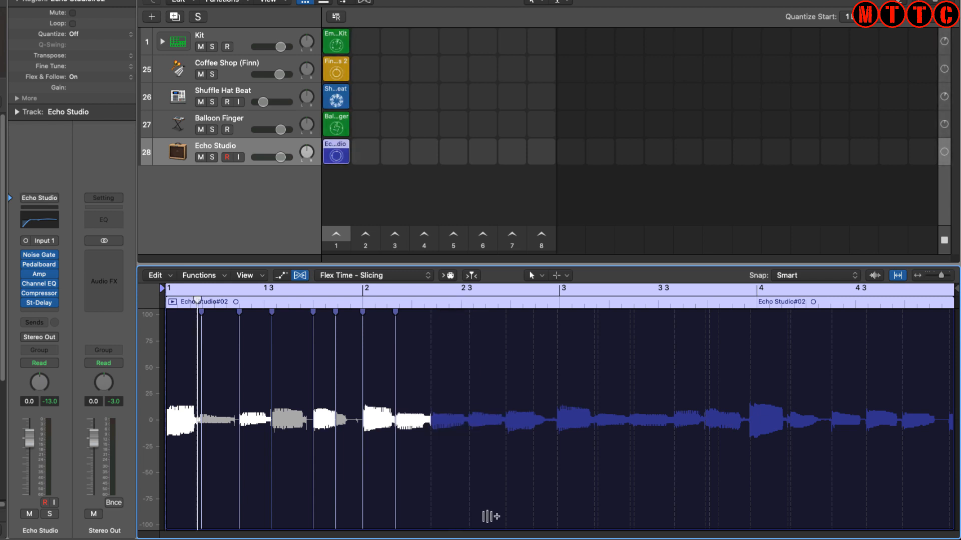
Align the remaining guitar notes with the grid using flex markers from mid-bar 2 through bar 4, and preview the timing
{"action": "left_click_drag", "start_coordinate": [472, 516], "coordinate": [466, 515]}
{"action": "key", "text": "space"}
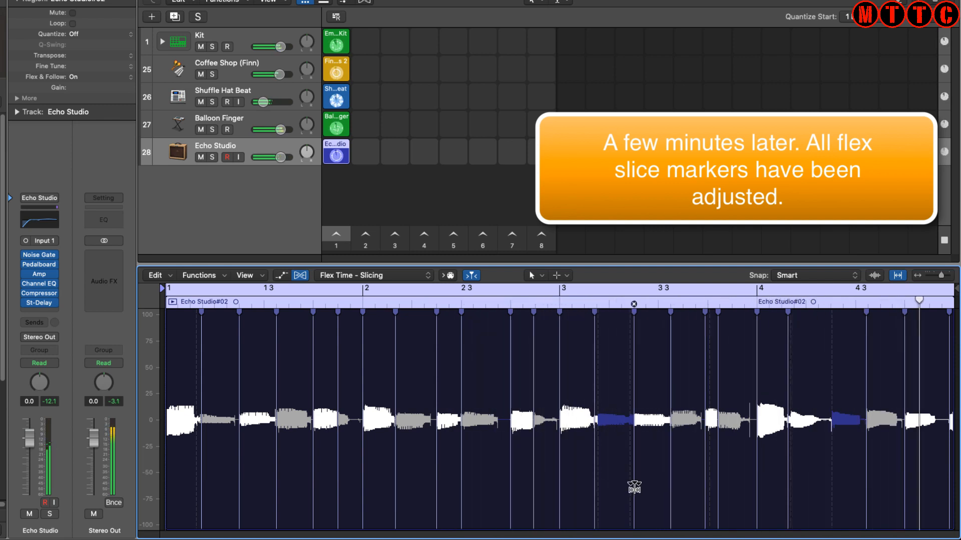
Hide the flex markers and trim the end of the Echo Studio region to cut off the stray last note
{"action": "left_click", "coordinate": [300, 275]}
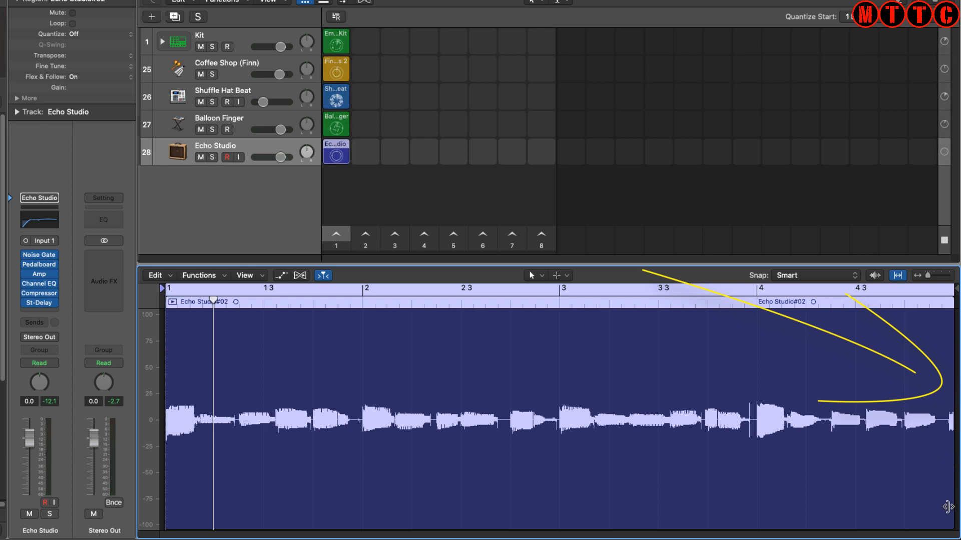
{"action": "left_click_drag", "start_coordinate": [950, 512], "coordinate": [941, 514]}
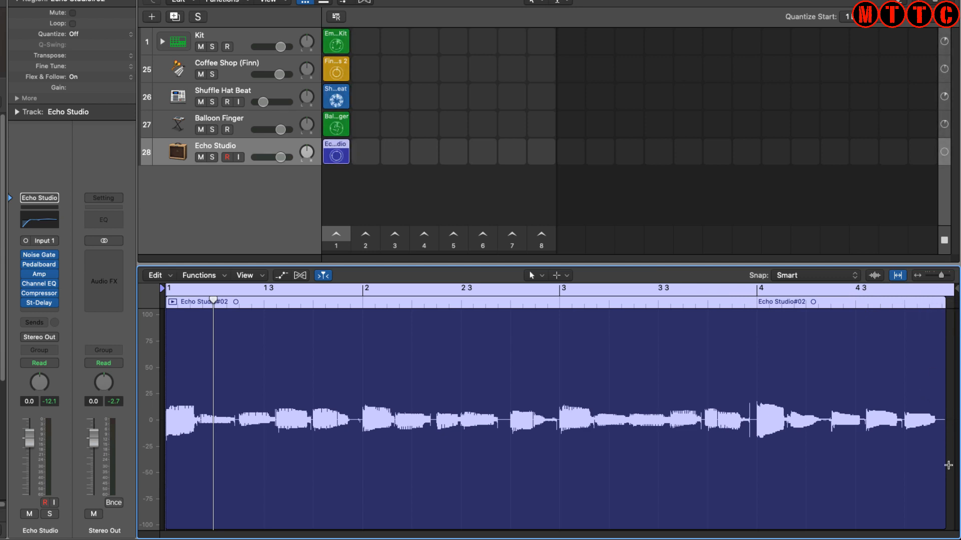
{"action": "left_click_drag", "start_coordinate": [943, 516], "coordinate": [939, 518]}
{"action": "key", "text": "space"}
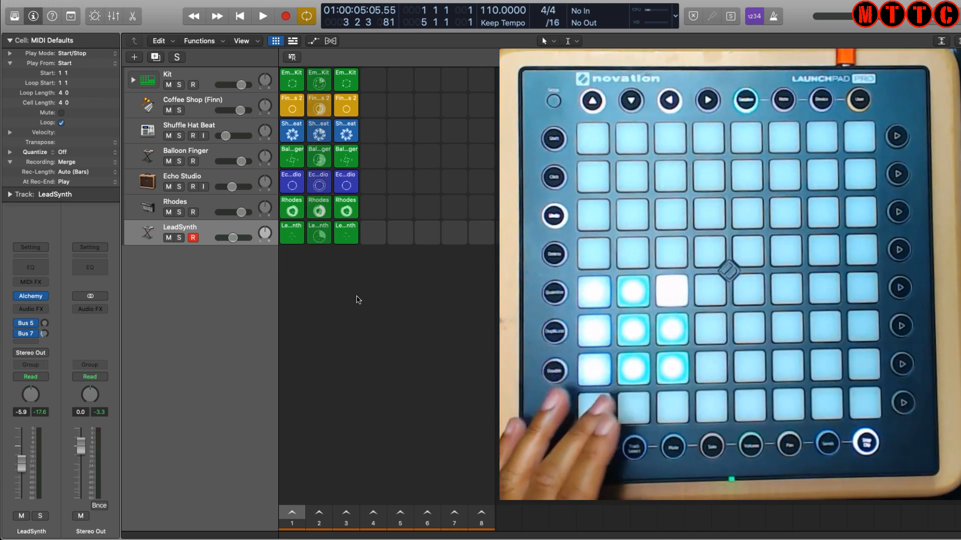
Delete the extra LeadSynth cell from scene 4 and copy all the cells of scenes 1 to 3 into scenes 4 to 6
{"action": "mouse_move", "coordinate": [342, 160]}
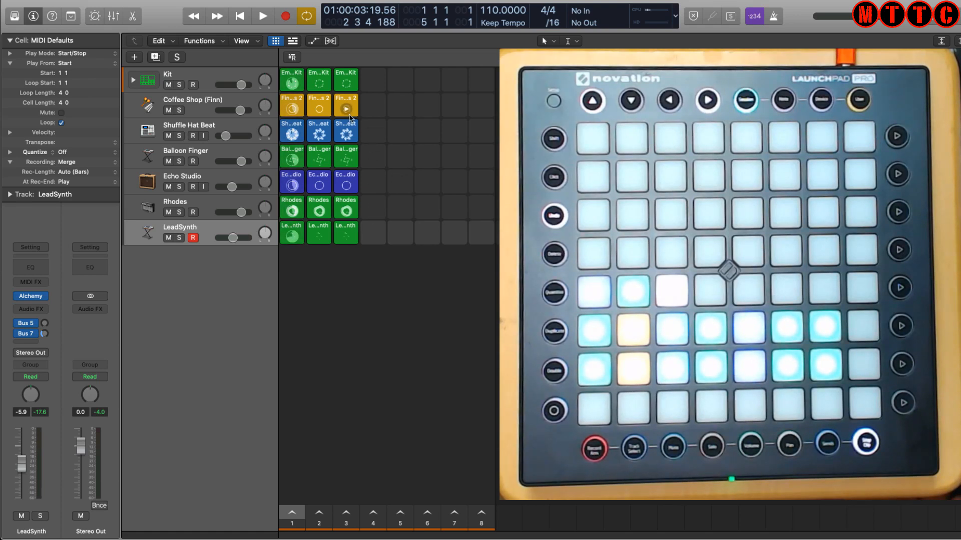
{"action": "left_click", "coordinate": [348, 229]}
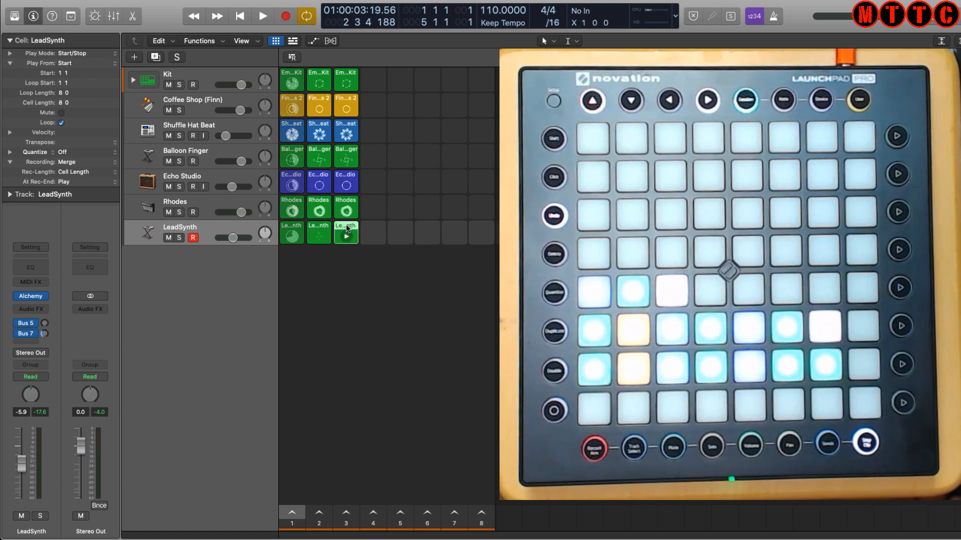
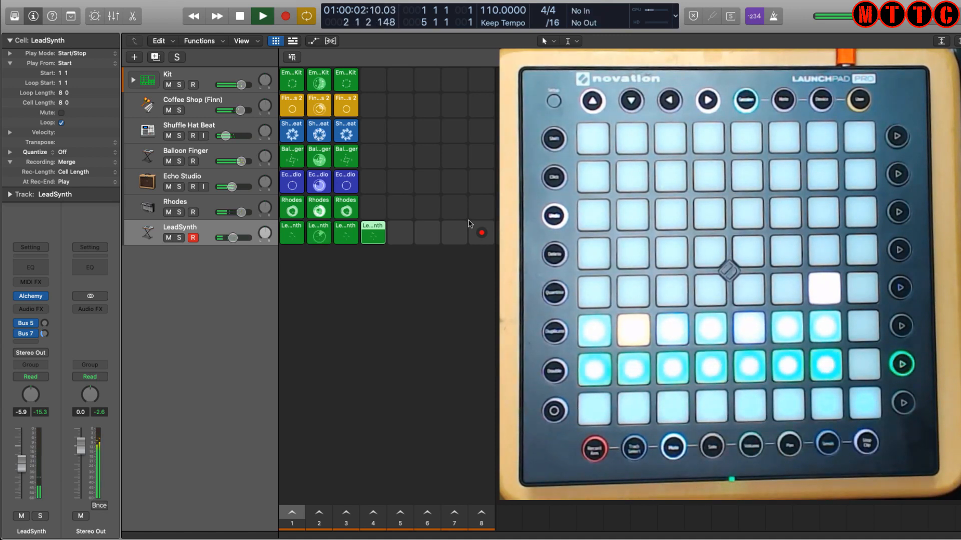
{"action": "key", "text": "space"}
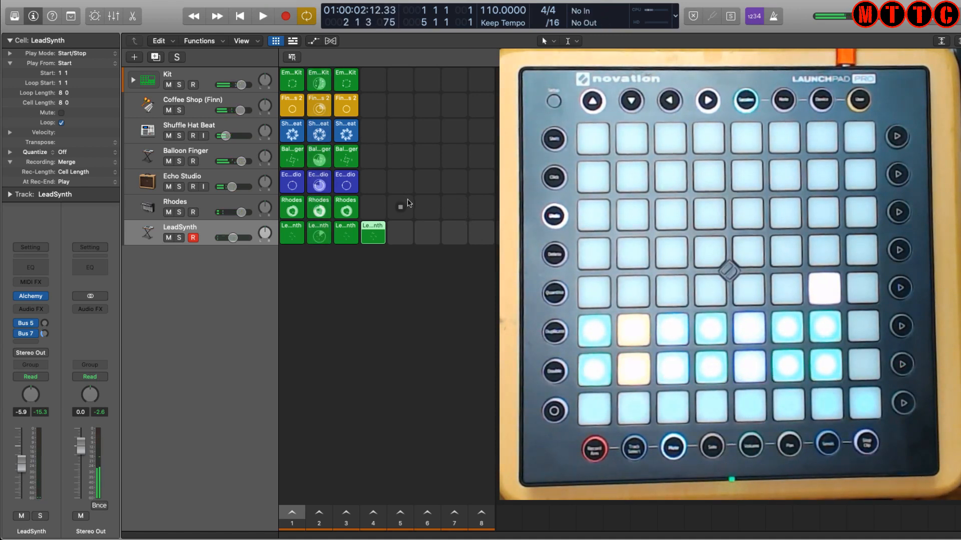
{"action": "mouse_move", "coordinate": [337, 199]}
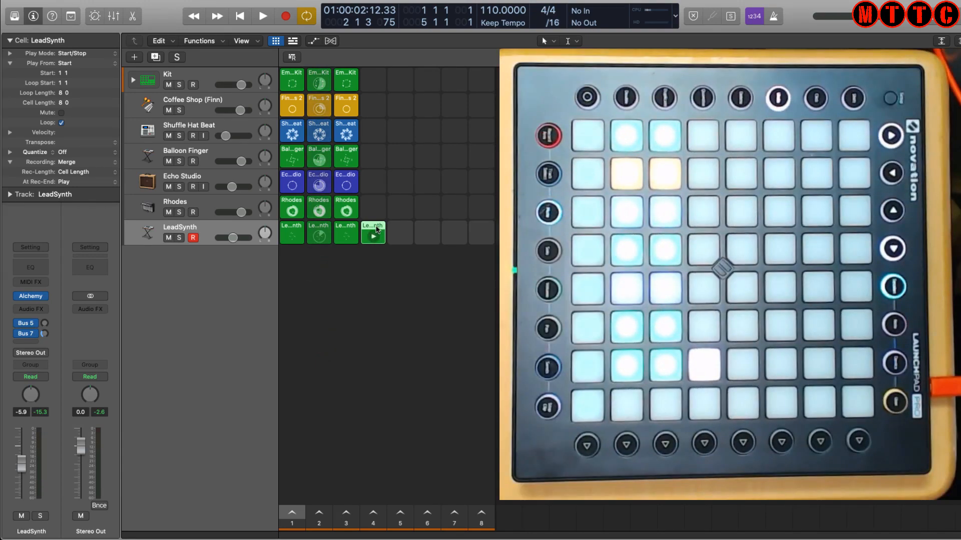
{"action": "key", "text": "Delete"}
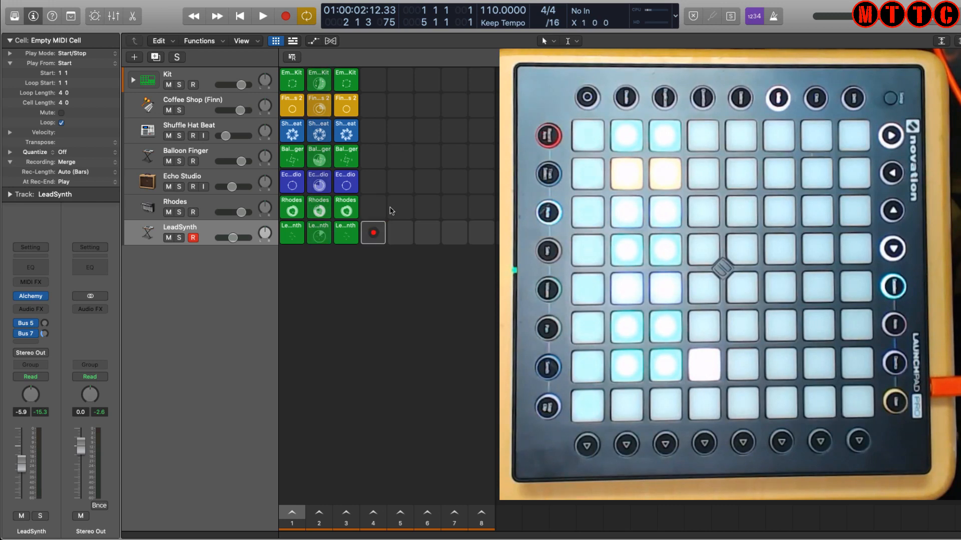
{"action": "left_click_drag", "start_coordinate": [372, 75], "coordinate": [261, 269]}
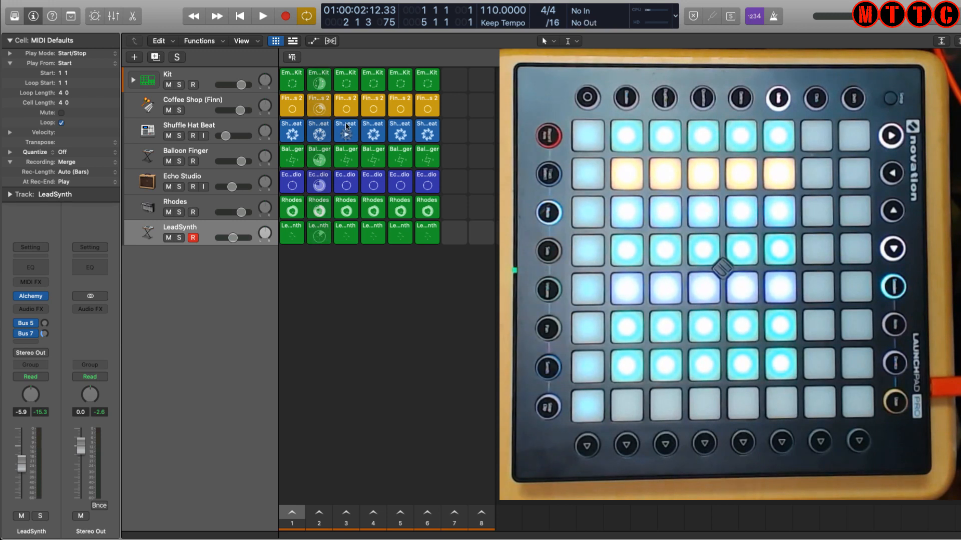
Delete the LeadSynth, Kit, Coffee Shop, Shuffle Hat Beat and Balloon Finger cells from scene 1, keeping Echo Studio and Rhodes
{"action": "left_click", "coordinate": [293, 229]}
{"action": "key", "text": "Delete"}
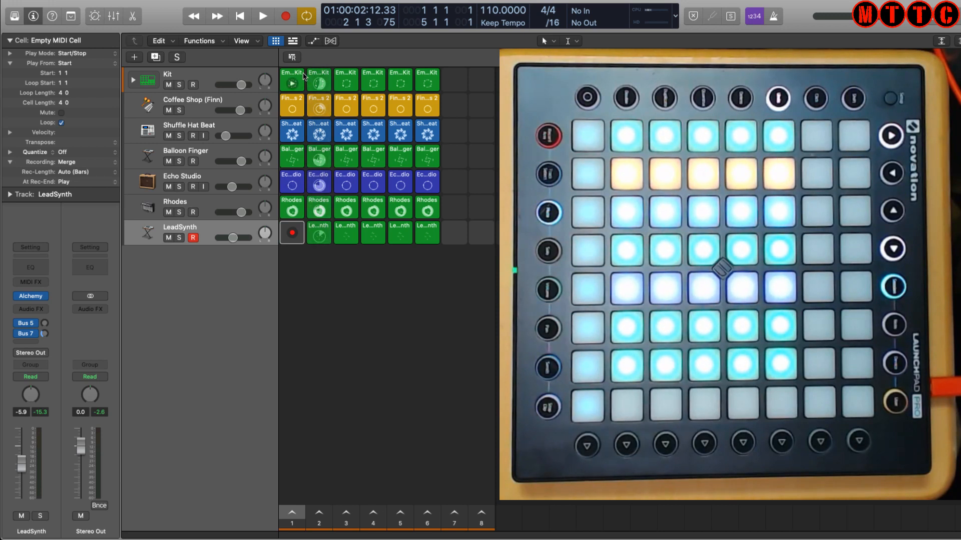
{"action": "key", "text": "Delete"}
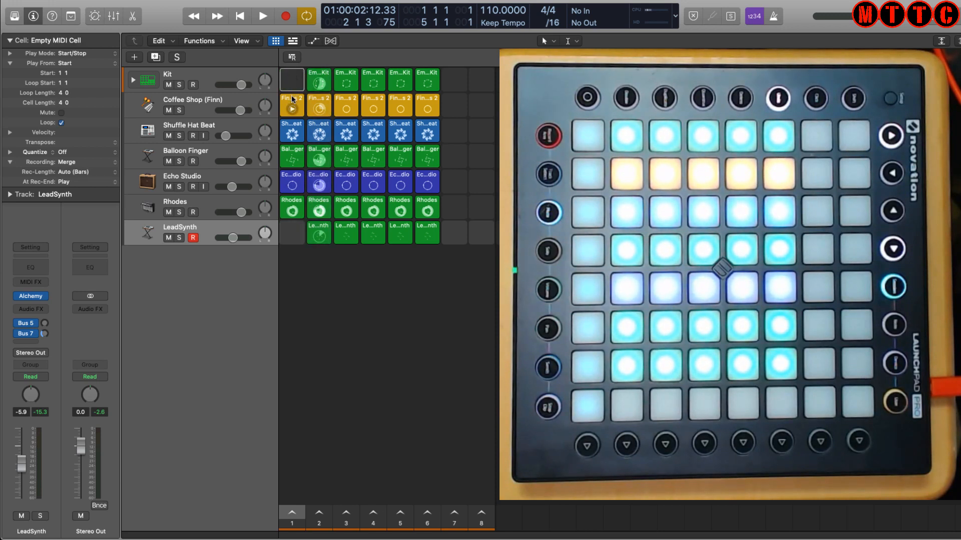
{"action": "left_click", "coordinate": [292, 96]}
{"action": "key", "text": "Delete"}
{"action": "left_click", "coordinate": [291, 131]}
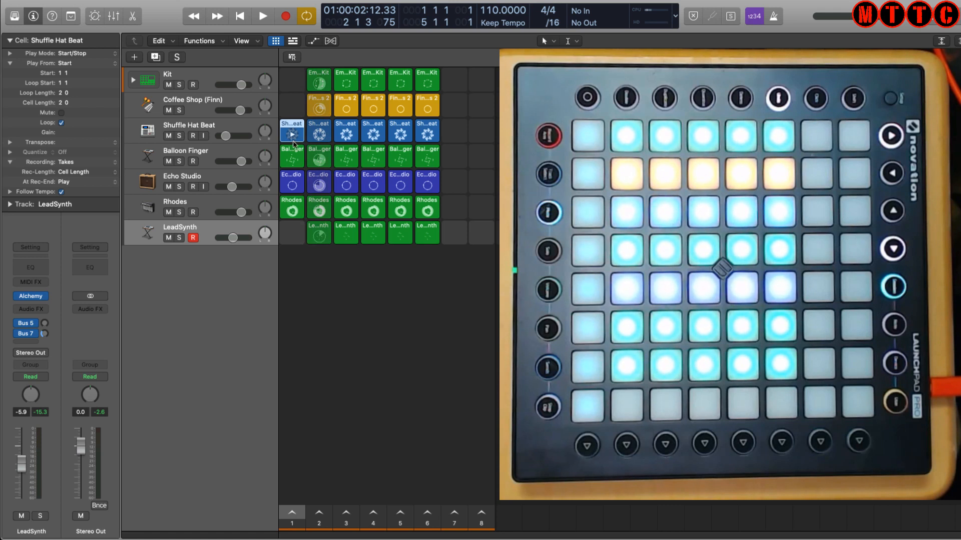
{"action": "key", "text": "Delete"}
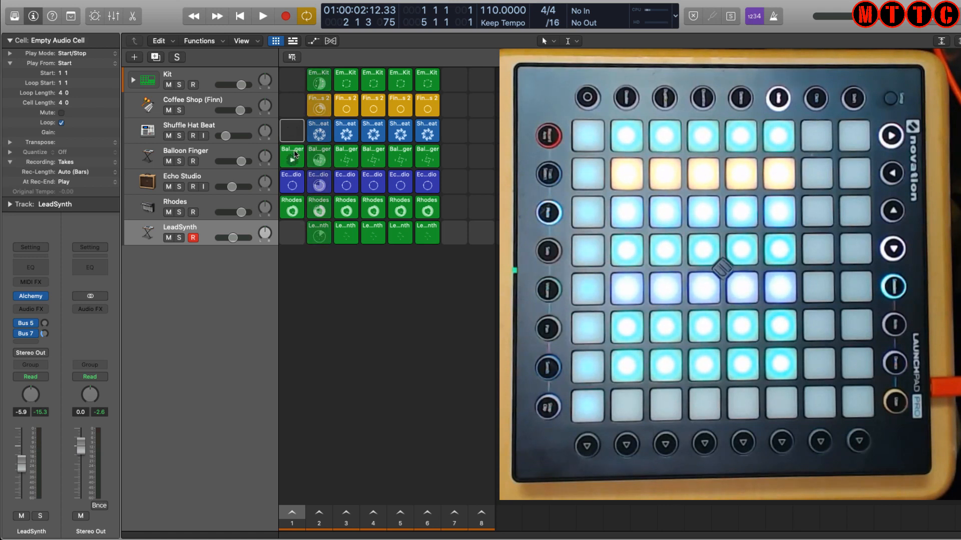
{"action": "left_click", "coordinate": [294, 150]}
{"action": "key", "text": "Delete"}
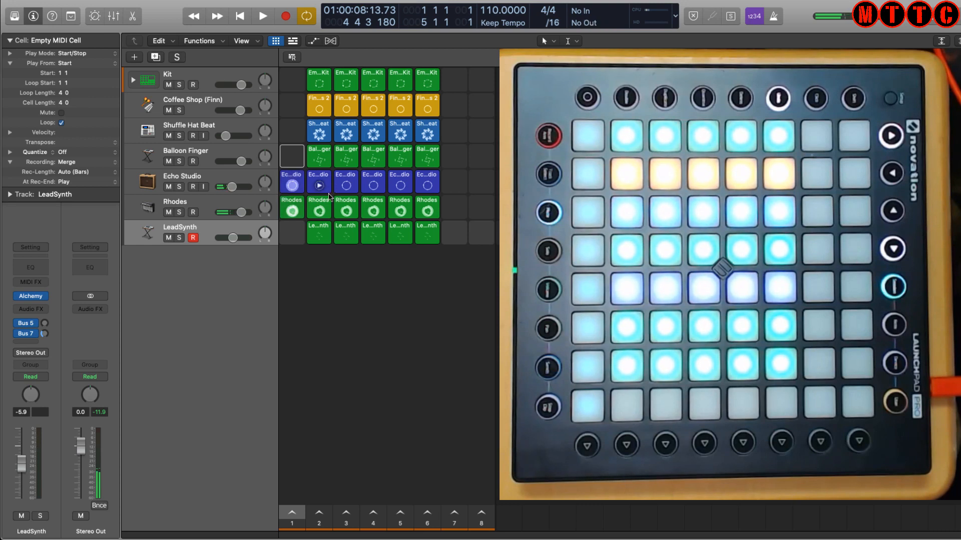
Delete the Balloon Finger, Shuffle Hat Beat and Kit cells from scene 2, keeping the shakers, Echo Studio and Rhodes
{"action": "left_click", "coordinate": [317, 152]}
{"action": "key", "text": "Delete"}
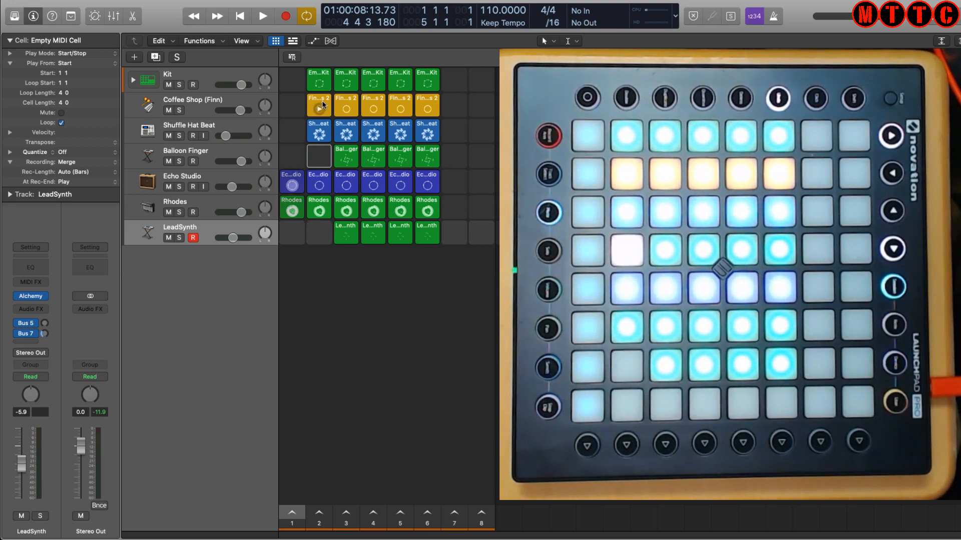
{"action": "left_click", "coordinate": [319, 131]}
{"action": "key", "text": "Delete"}
{"action": "left_click", "coordinate": [320, 79]}
{"action": "key", "text": "Delete"}
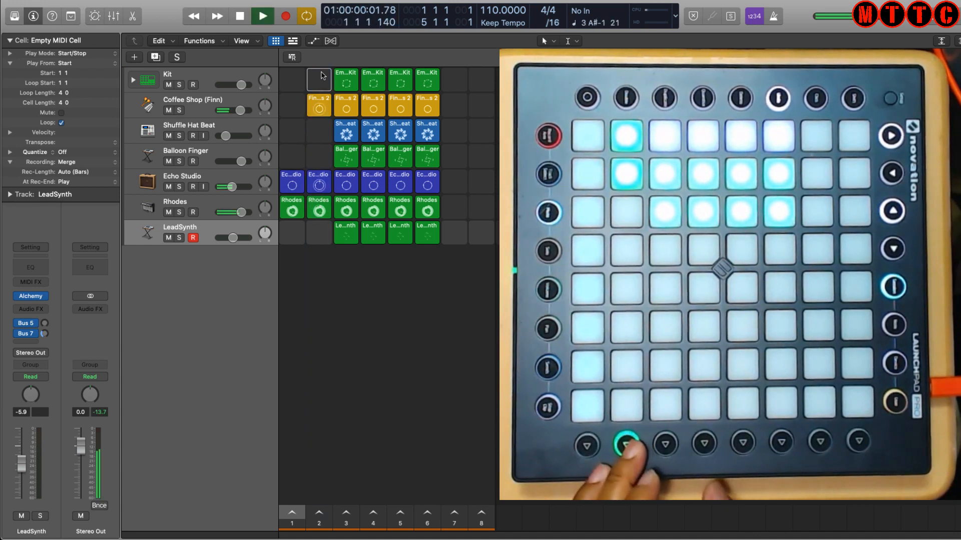
Lower the Coffee Shop (Finn) track's volume to -4.4 dB
{"action": "left_click", "coordinate": [211, 102]}
{"action": "left_click_drag", "start_coordinate": [25, 446], "coordinate": [16, 468]}
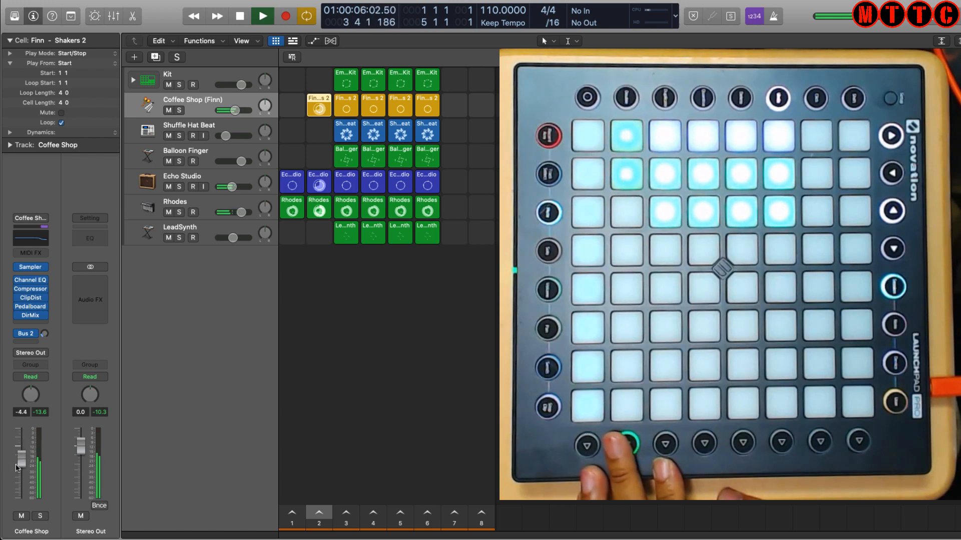
Thin out scenes 3 to 5 by deleting the LeadSynth cell from each
{"action": "left_click", "coordinate": [353, 230]}
{"action": "key", "text": "Delete"}
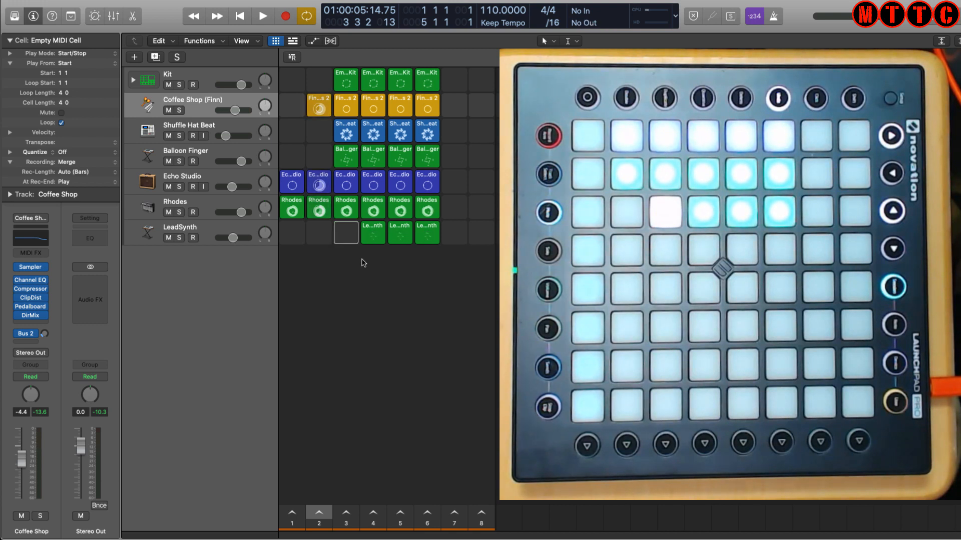
{"action": "left_click_drag", "start_coordinate": [373, 260], "coordinate": [397, 235]}
{"action": "key", "text": "Delete"}
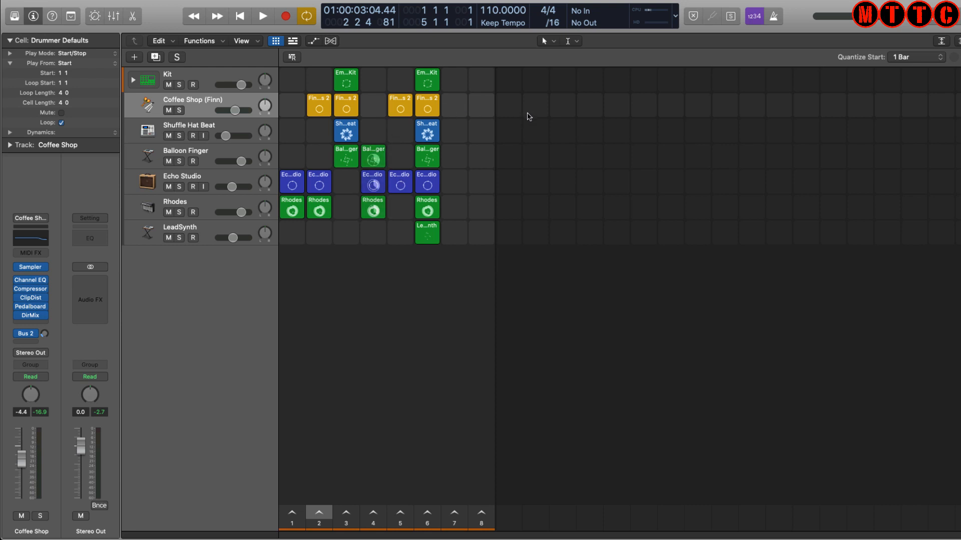
Enable Performance Recording for Live Loops and show the tracks area beside the grid
{"action": "left_click", "coordinate": [292, 57]}
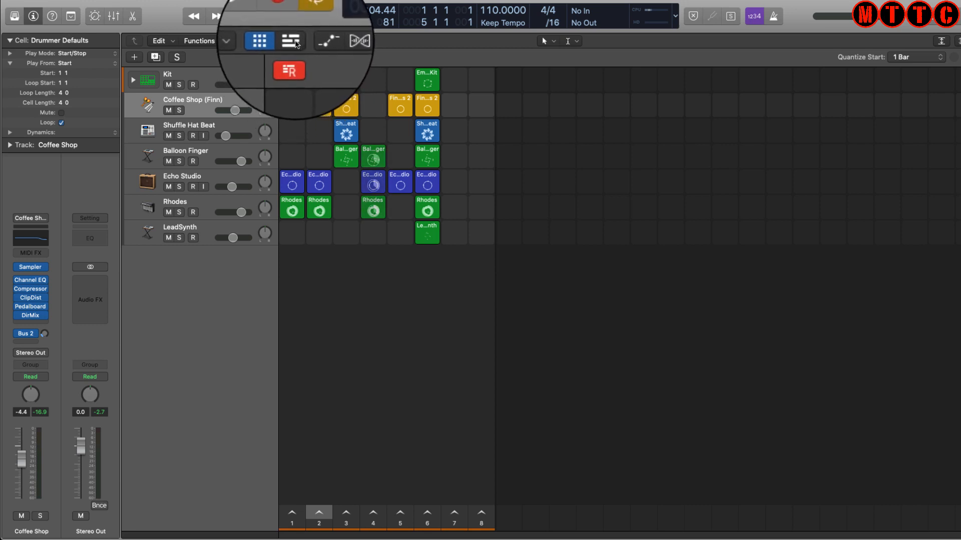
{"action": "left_click", "coordinate": [293, 40]}
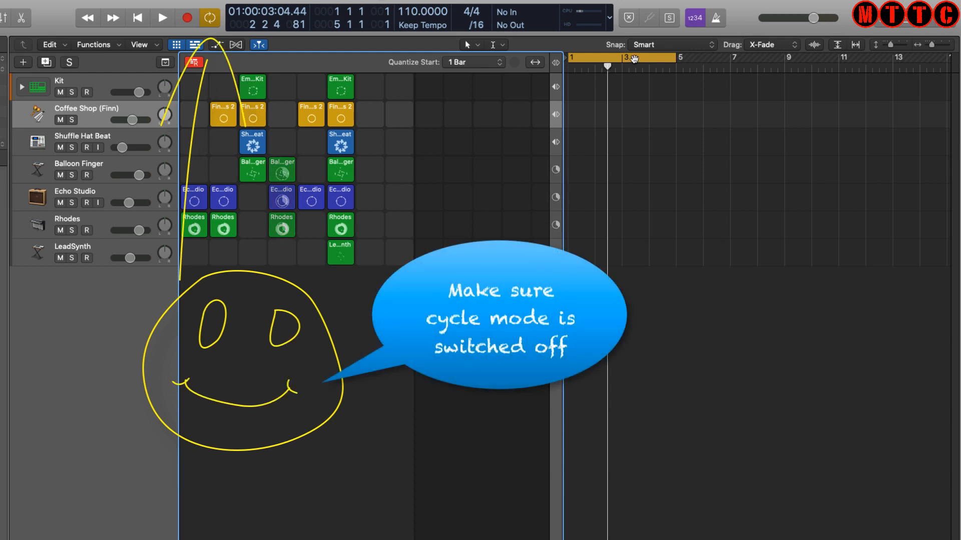
Turn off cycle mode and return the playhead to the start of bar 1
{"action": "left_click", "coordinate": [699, 56]}
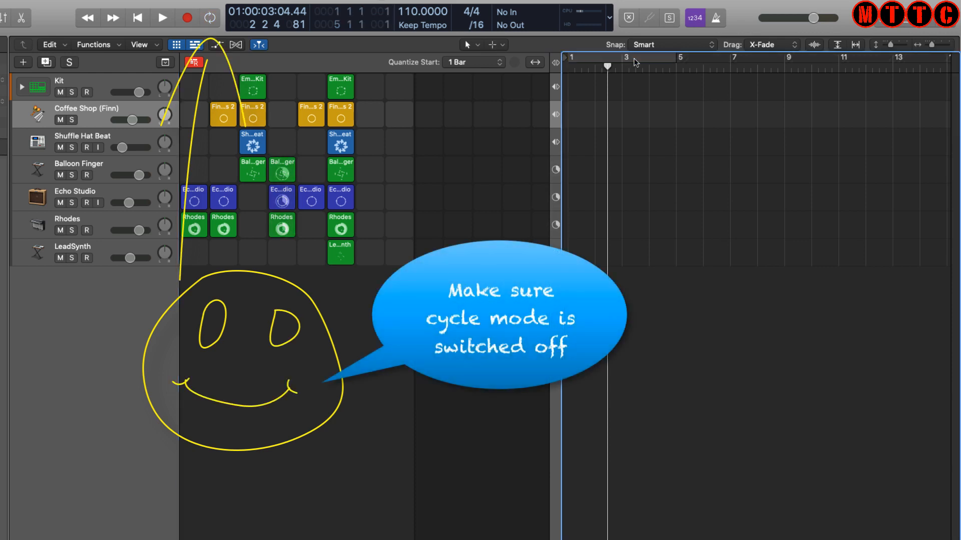
{"action": "left_click_drag", "start_coordinate": [606, 66], "coordinate": [562, 67]}
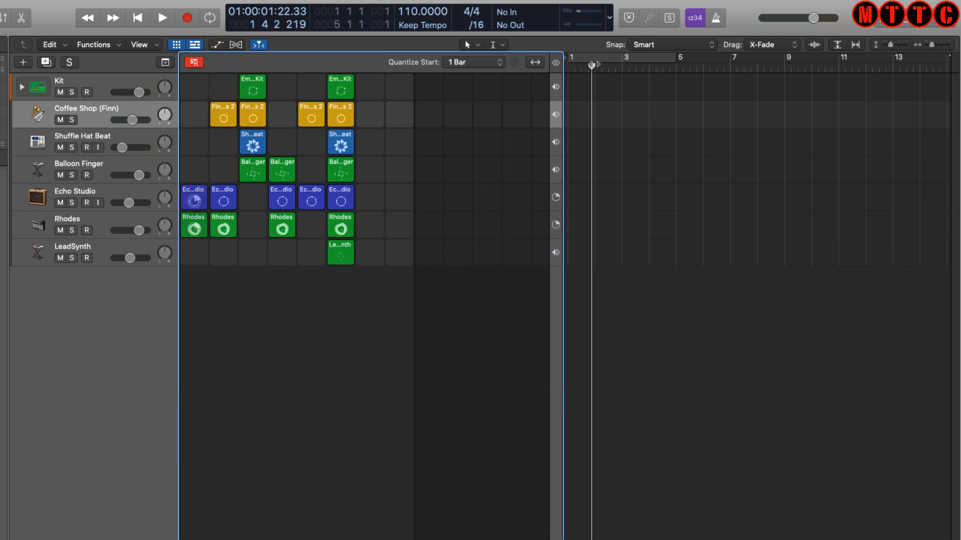
{"action": "left_click_drag", "start_coordinate": [592, 66], "coordinate": [568, 66]}
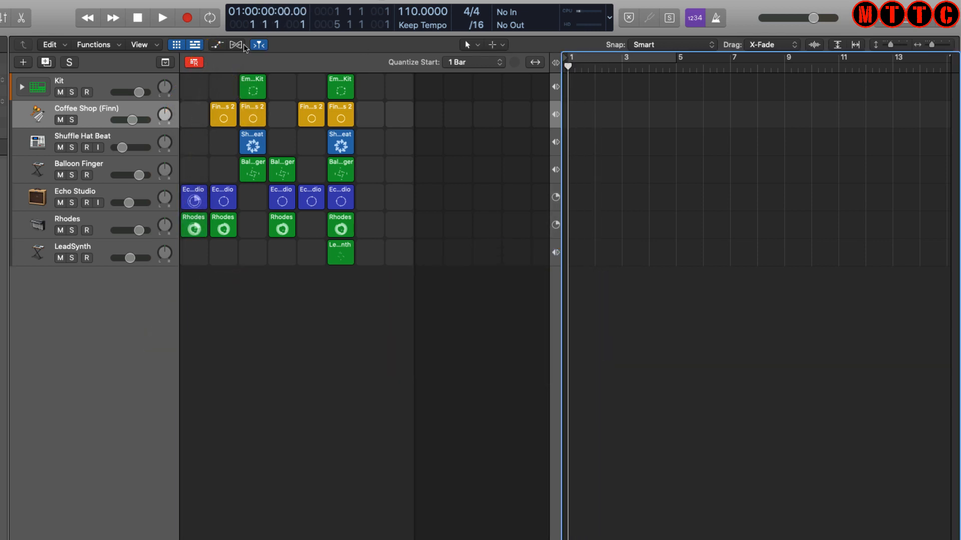
Record a Live Loops scene performance into the tracks area, stop at about bar 32, and hide the Live Loops grid
{"action": "left_click", "coordinate": [187, 17]}
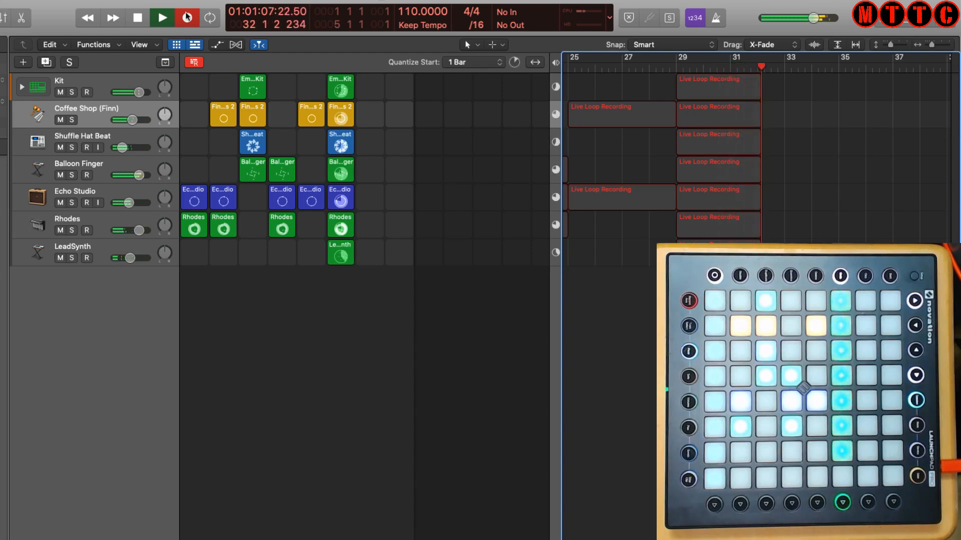
{"action": "key", "text": "space"}
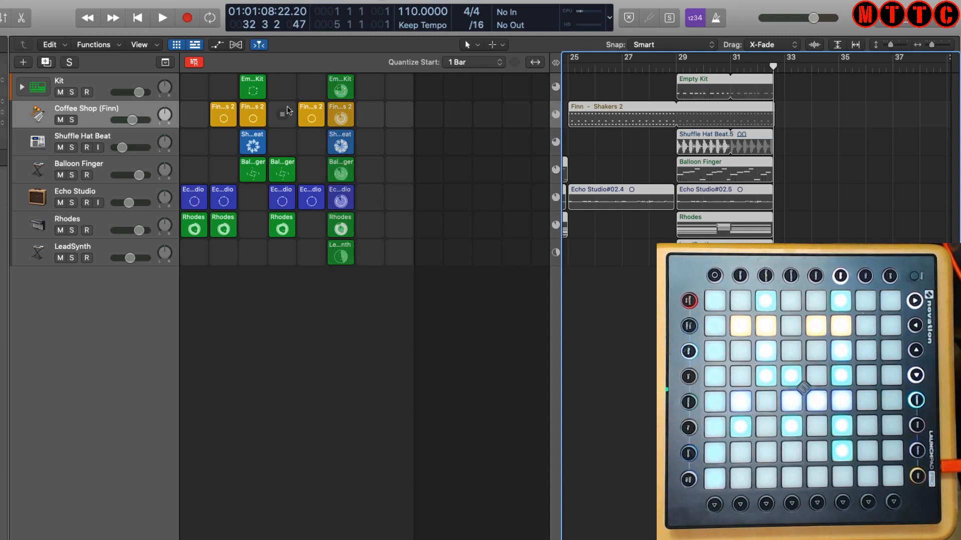
{"action": "left_click", "coordinate": [176, 45]}
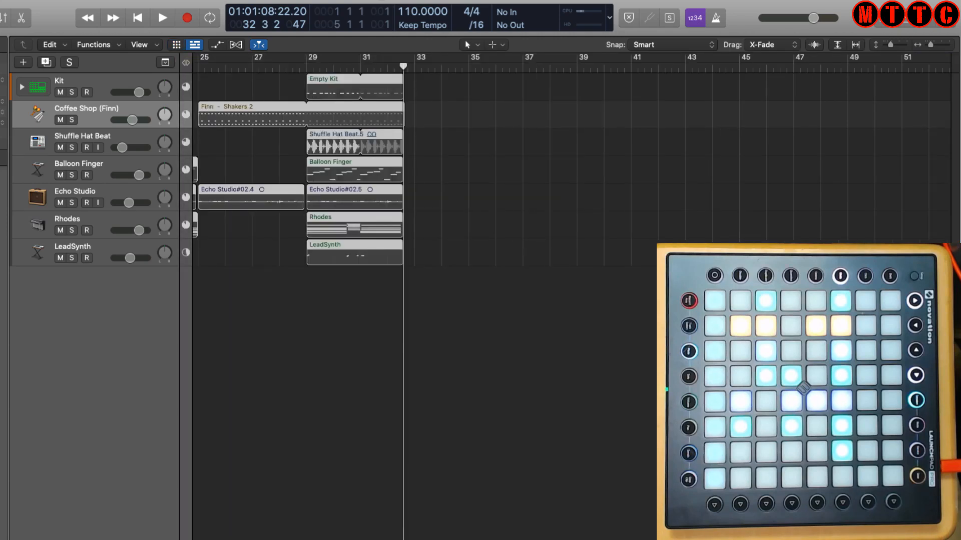
Fit the whole recorded arrangement horizontally in the tracks area and briefly run playback
{"action": "scroll", "coordinate": [571, 165], "scroll_direction": "left", "scroll_amount": 12}
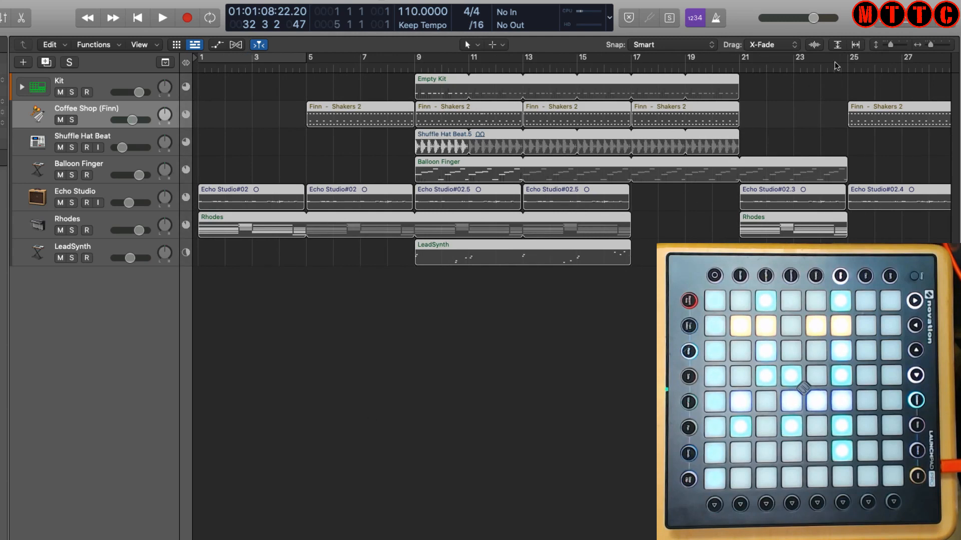
{"action": "left_click", "coordinate": [855, 44]}
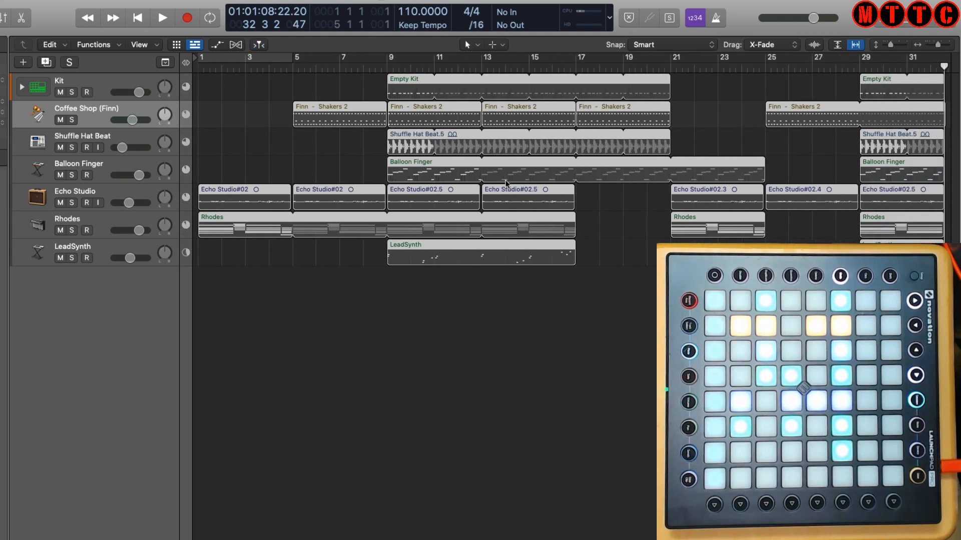
{"action": "key", "text": "space"}
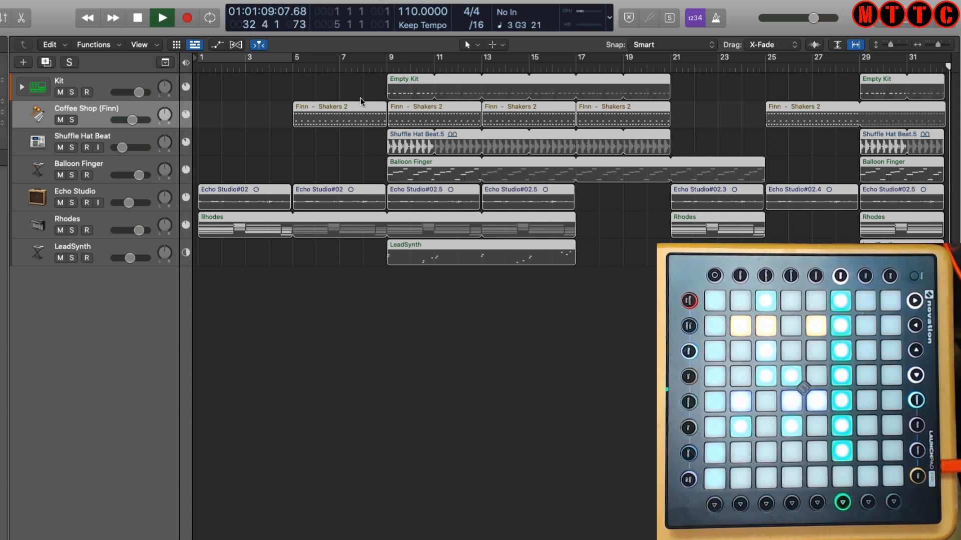
{"action": "key", "text": "space"}
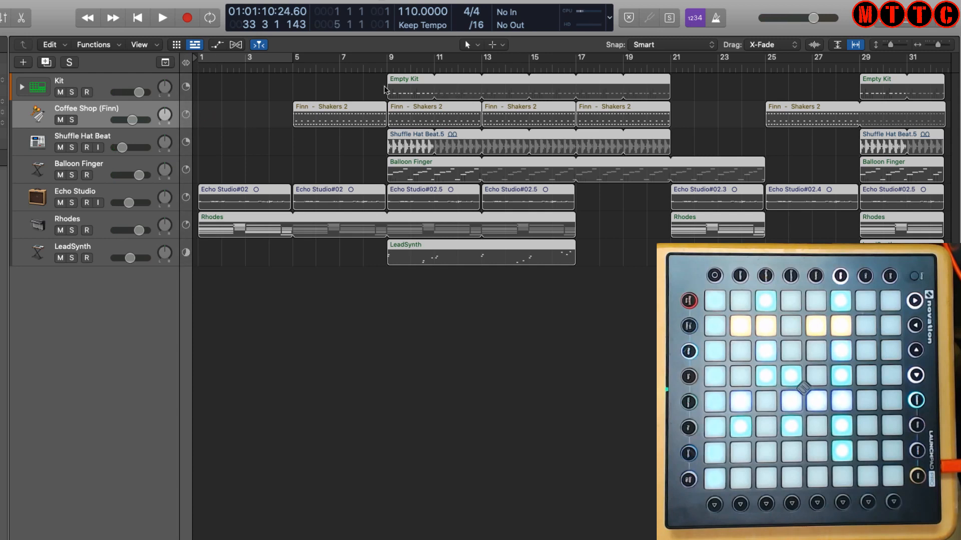
Switch all seven tracks, from Kit down to LeadSynth, from Live Loops playback to their tracks area regions
{"action": "left_click", "coordinate": [186, 87]}
{"action": "left_click", "coordinate": [186, 114]}
{"action": "left_click", "coordinate": [186, 141]}
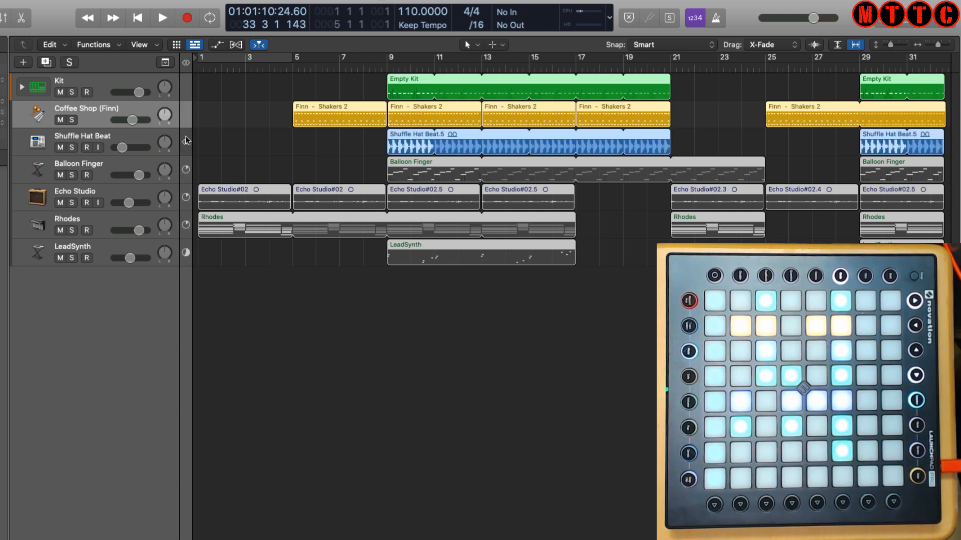
{"action": "left_click", "coordinate": [185, 169]}
{"action": "left_click", "coordinate": [186, 198]}
{"action": "left_click", "coordinate": [186, 225]}
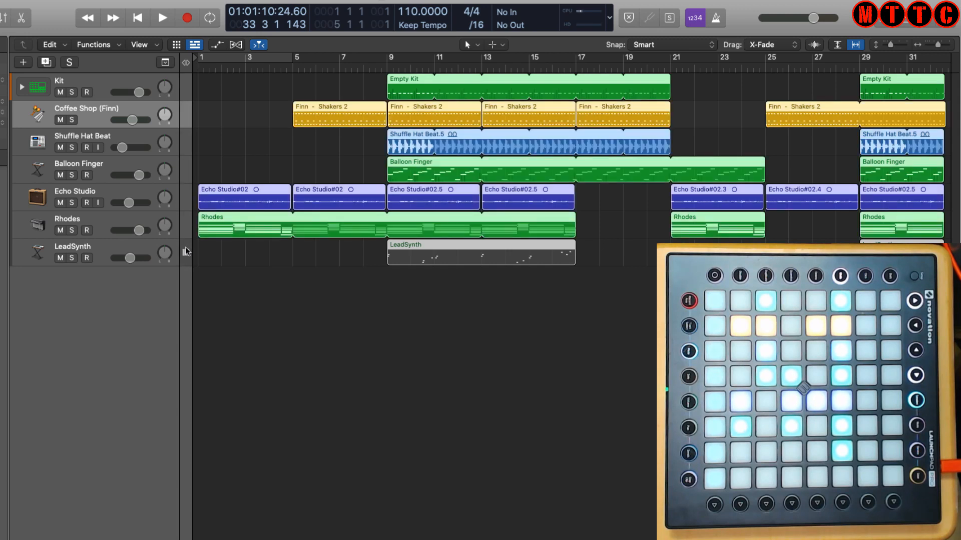
{"action": "left_click", "coordinate": [186, 253]}
Play the recorded arrangement from the start of bar 1 and stop in bar 10
{"action": "left_click", "coordinate": [139, 18]}
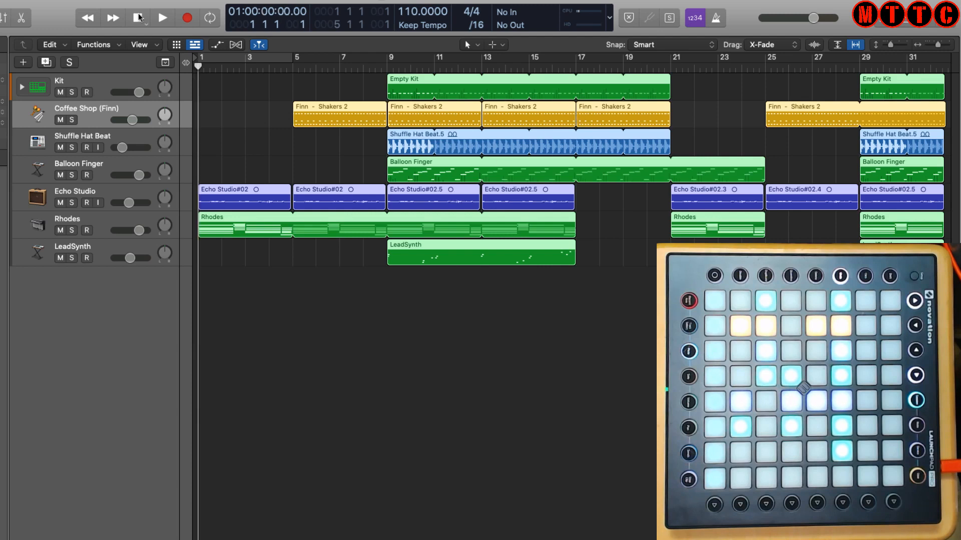
{"action": "key", "text": "space"}
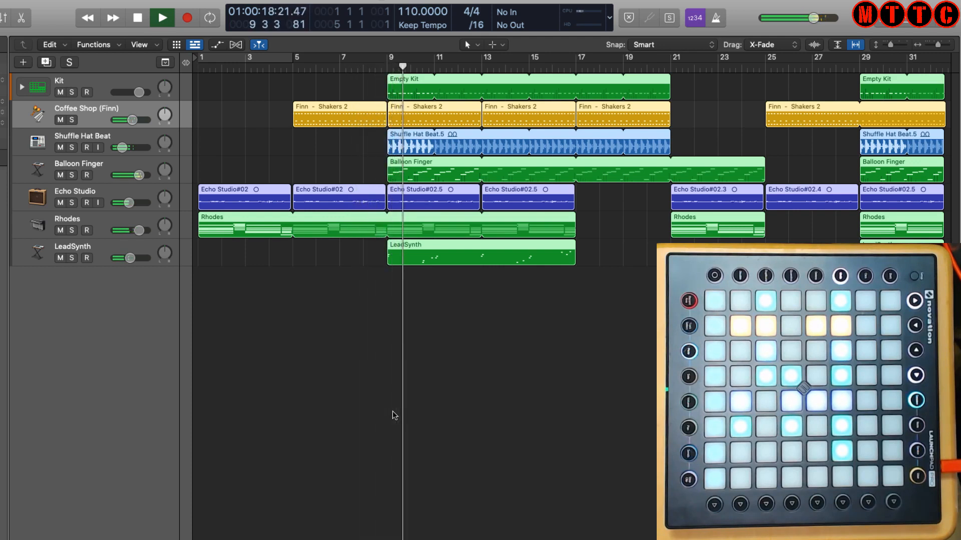
{"action": "key", "text": "space"}
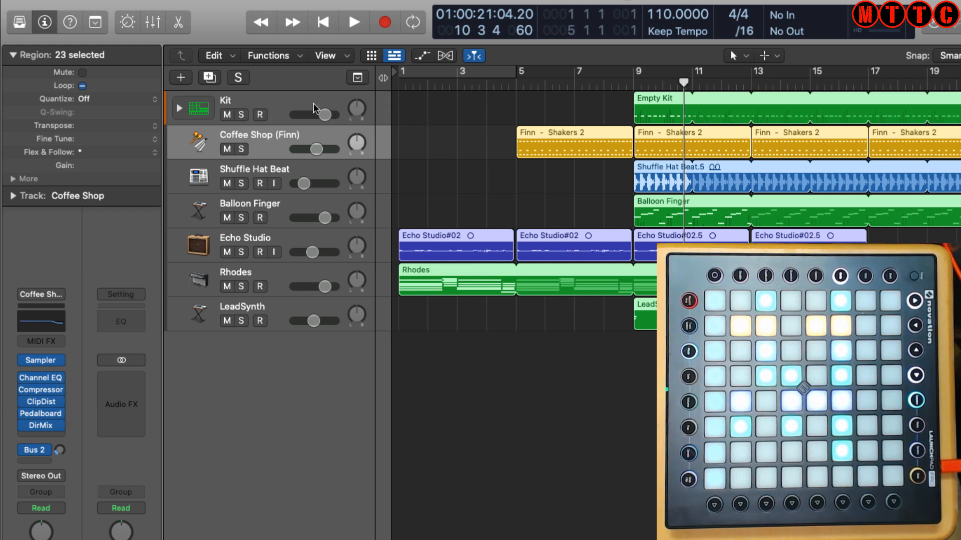
Solo the Kit track and audition it from just before bar 9
{"action": "left_click", "coordinate": [241, 114]}
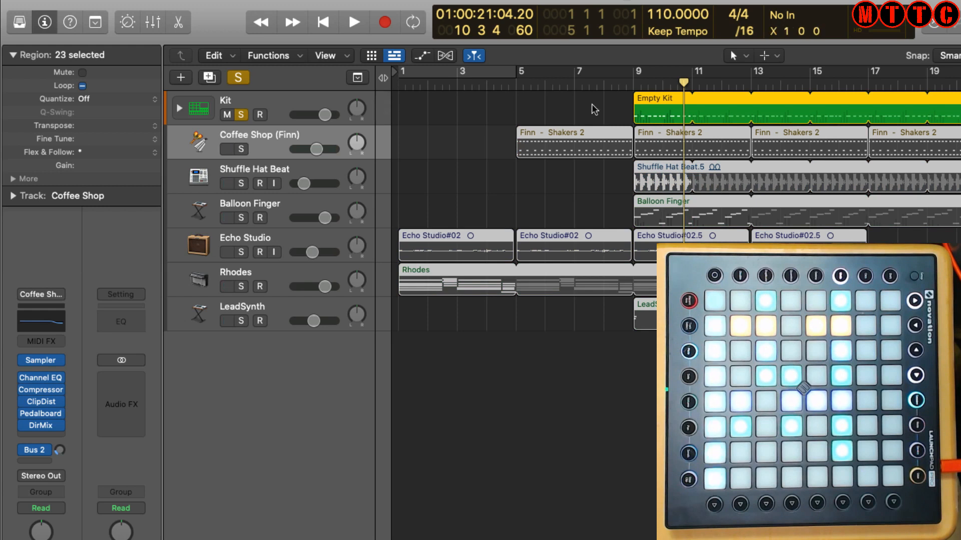
{"action": "double_click", "coordinate": [628, 86]}
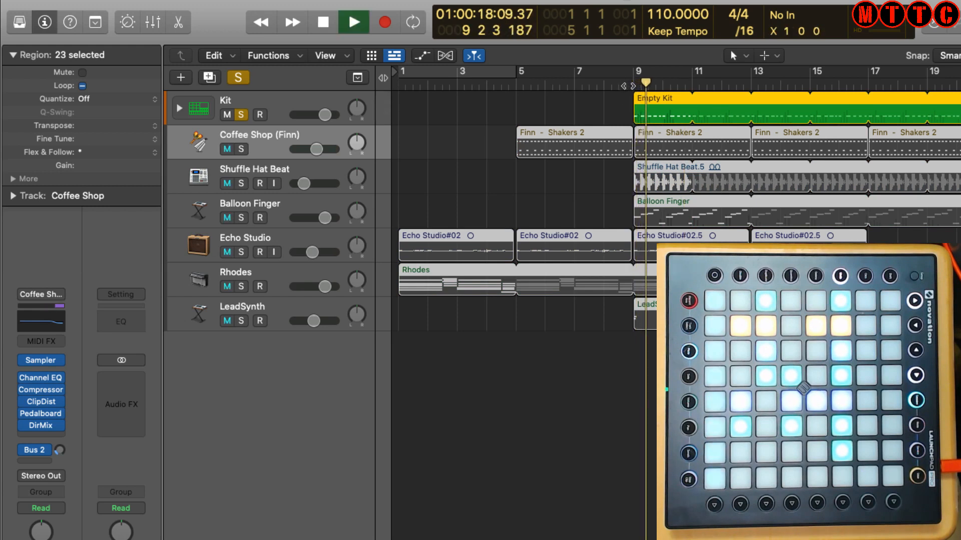
{"action": "key", "text": "space"}
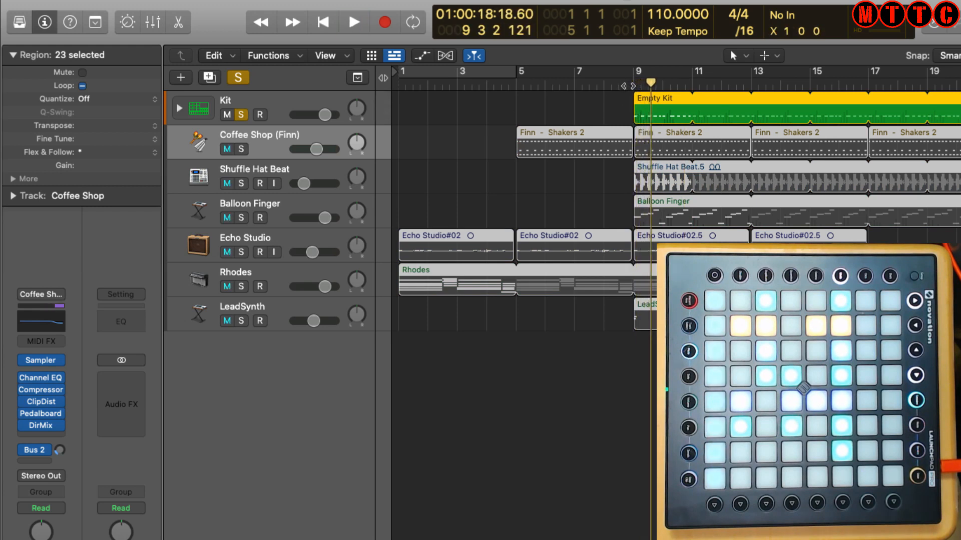
Expand the Kit track stack, play its 808 Flex subtracks through bars 9 to 11, and collapse the stack
{"action": "left_click", "coordinate": [179, 109]}
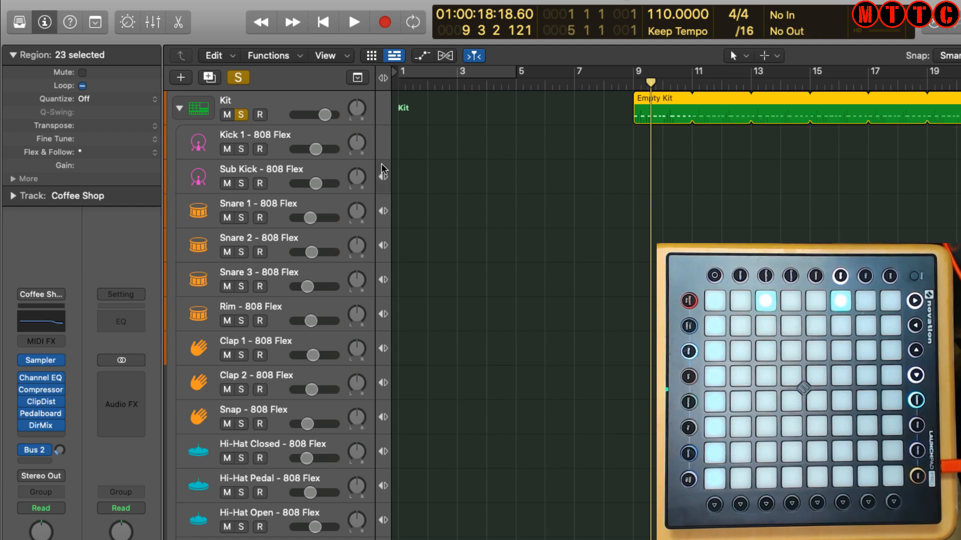
{"action": "key", "text": "space"}
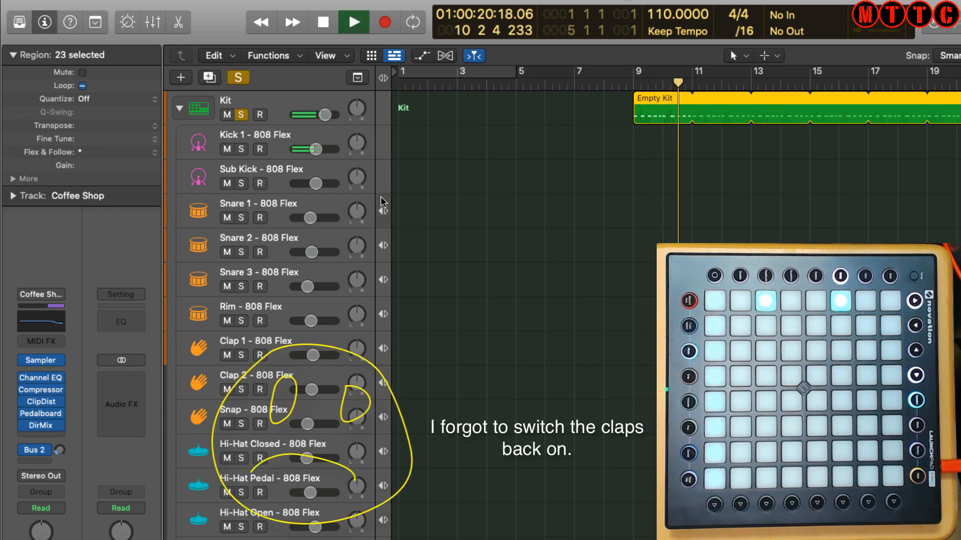
{"action": "left_click", "coordinate": [181, 109]}
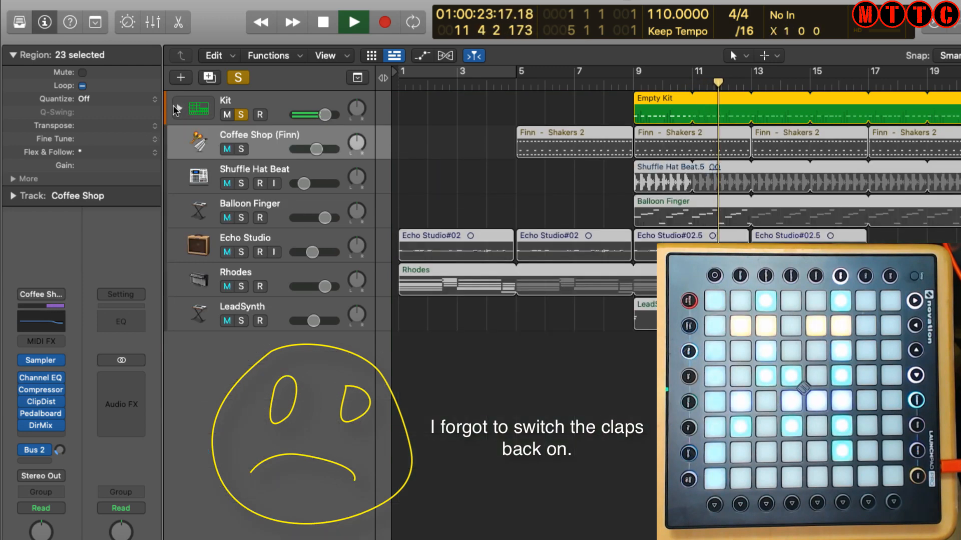
{"action": "key", "text": "space"}
Turn off solo on the Kit track and play all tracks from just before bar 9
{"action": "left_click", "coordinate": [241, 114]}
{"action": "left_click", "coordinate": [241, 114]}
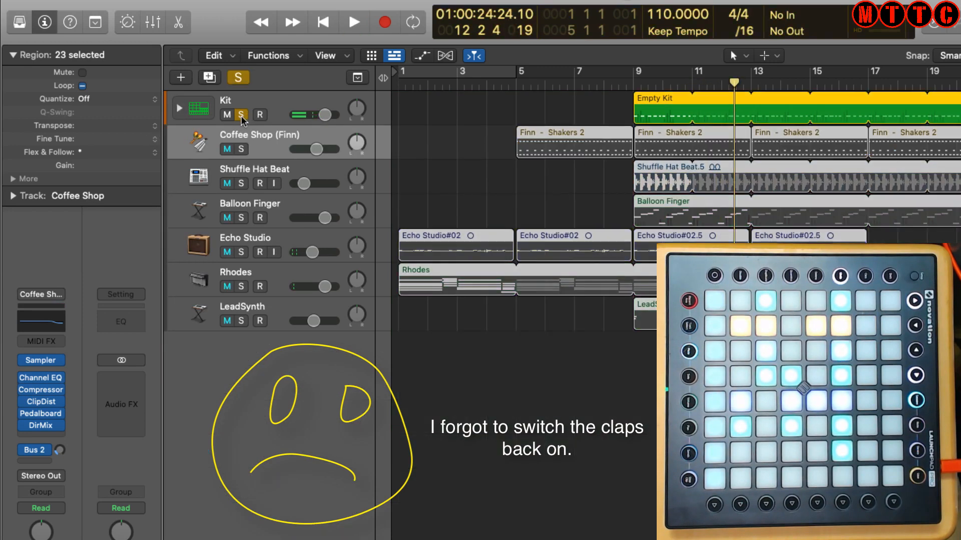
{"action": "left_click", "coordinate": [241, 114]}
{"action": "left_click", "coordinate": [618, 84]}
{"action": "key", "text": "space"}
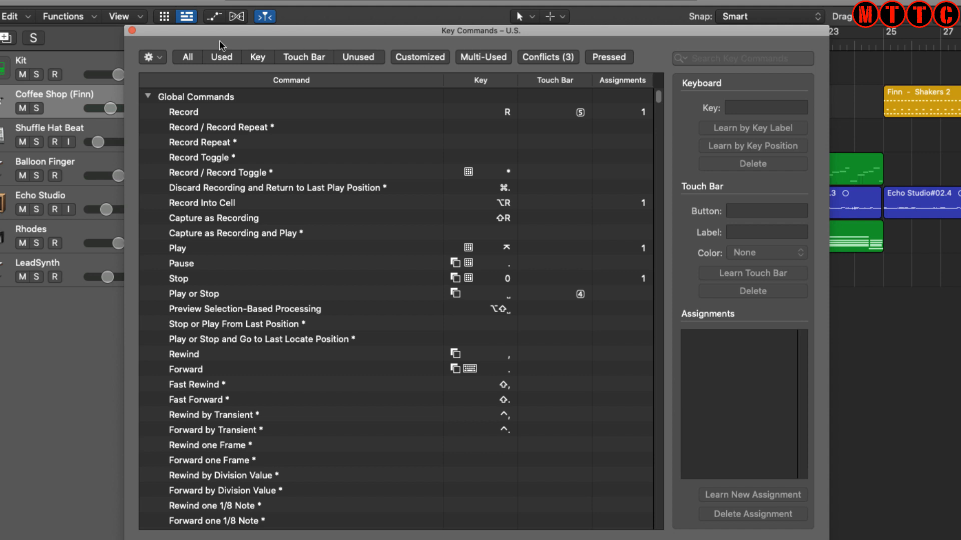
Open the options for managing key command sets in the Key Commands window
{"action": "left_click", "coordinate": [154, 58]}
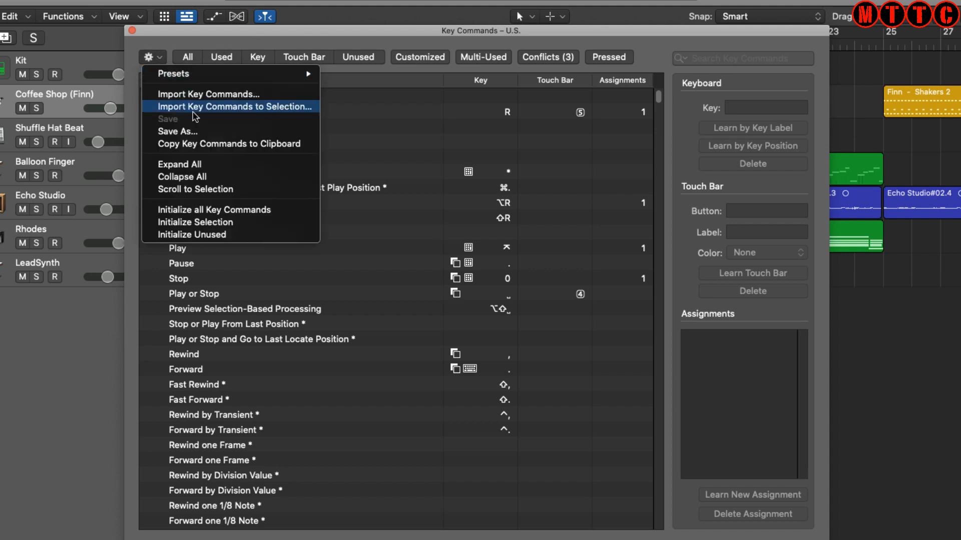